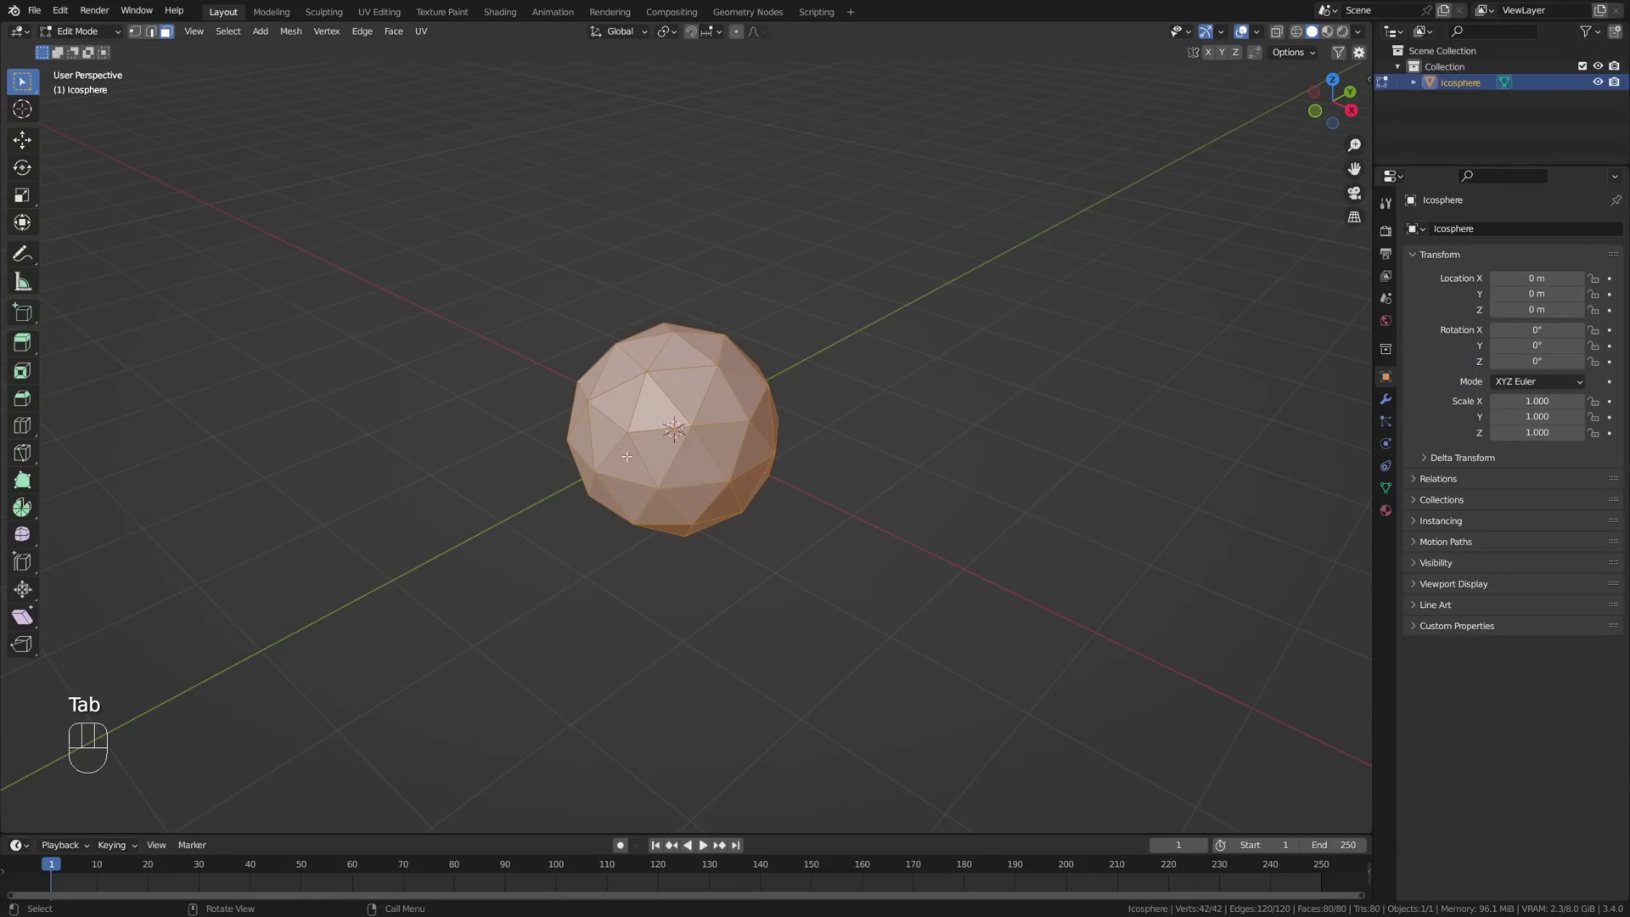
- Align the orthographic view straight onto the active face with Shift+Numpad 7, cycling its orientation
key(shift+KP_7)
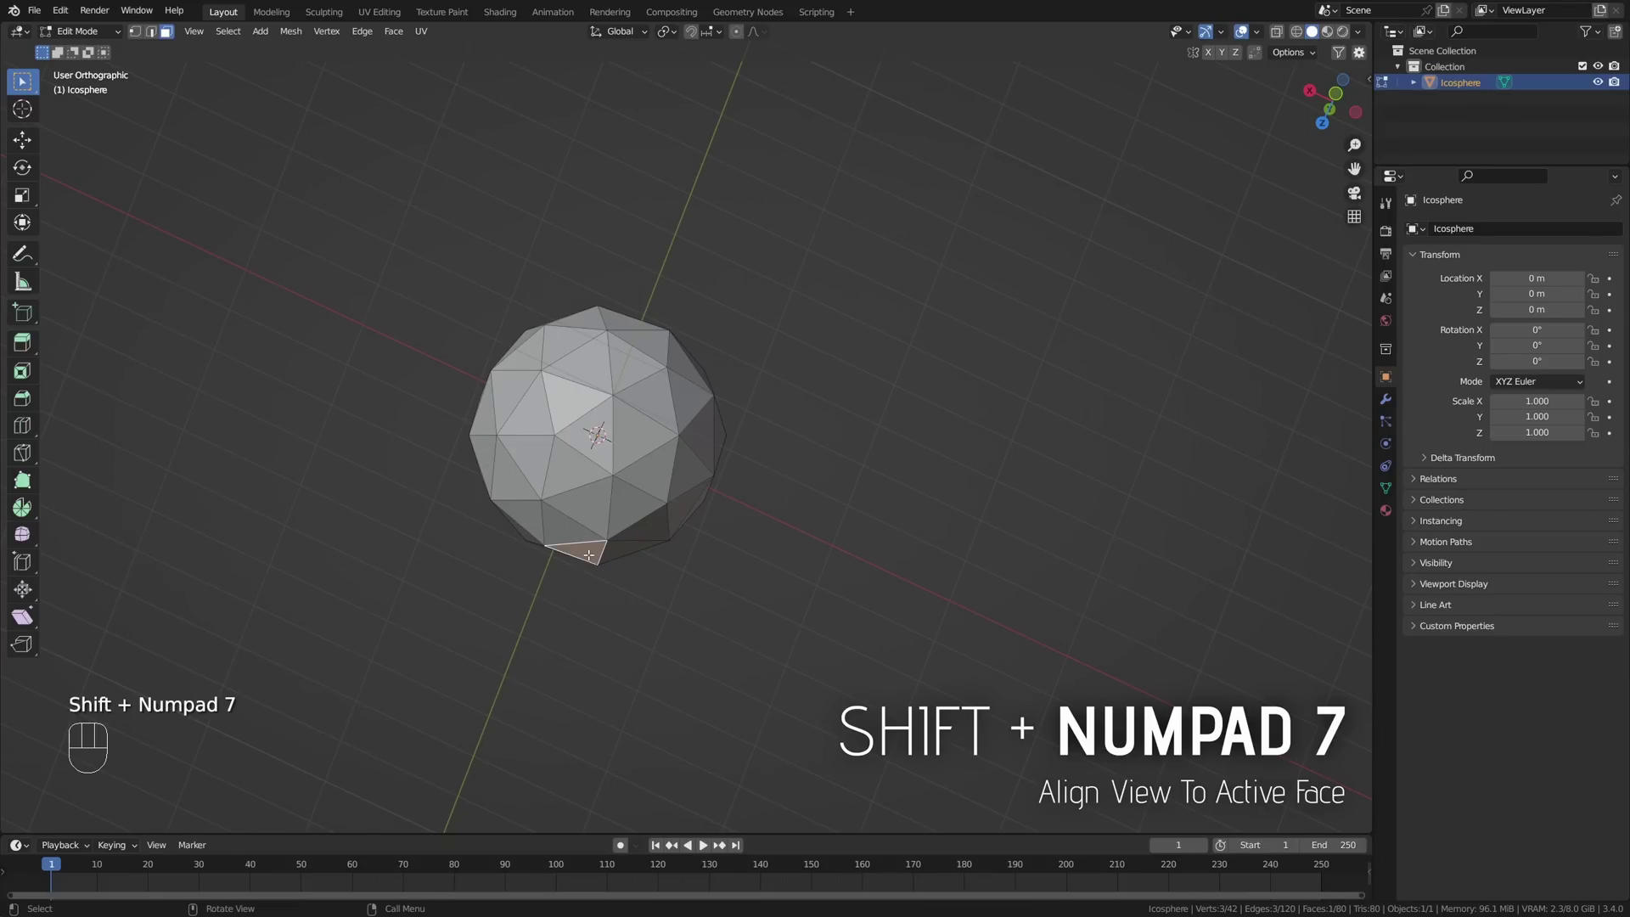
key(shift+KP_7)
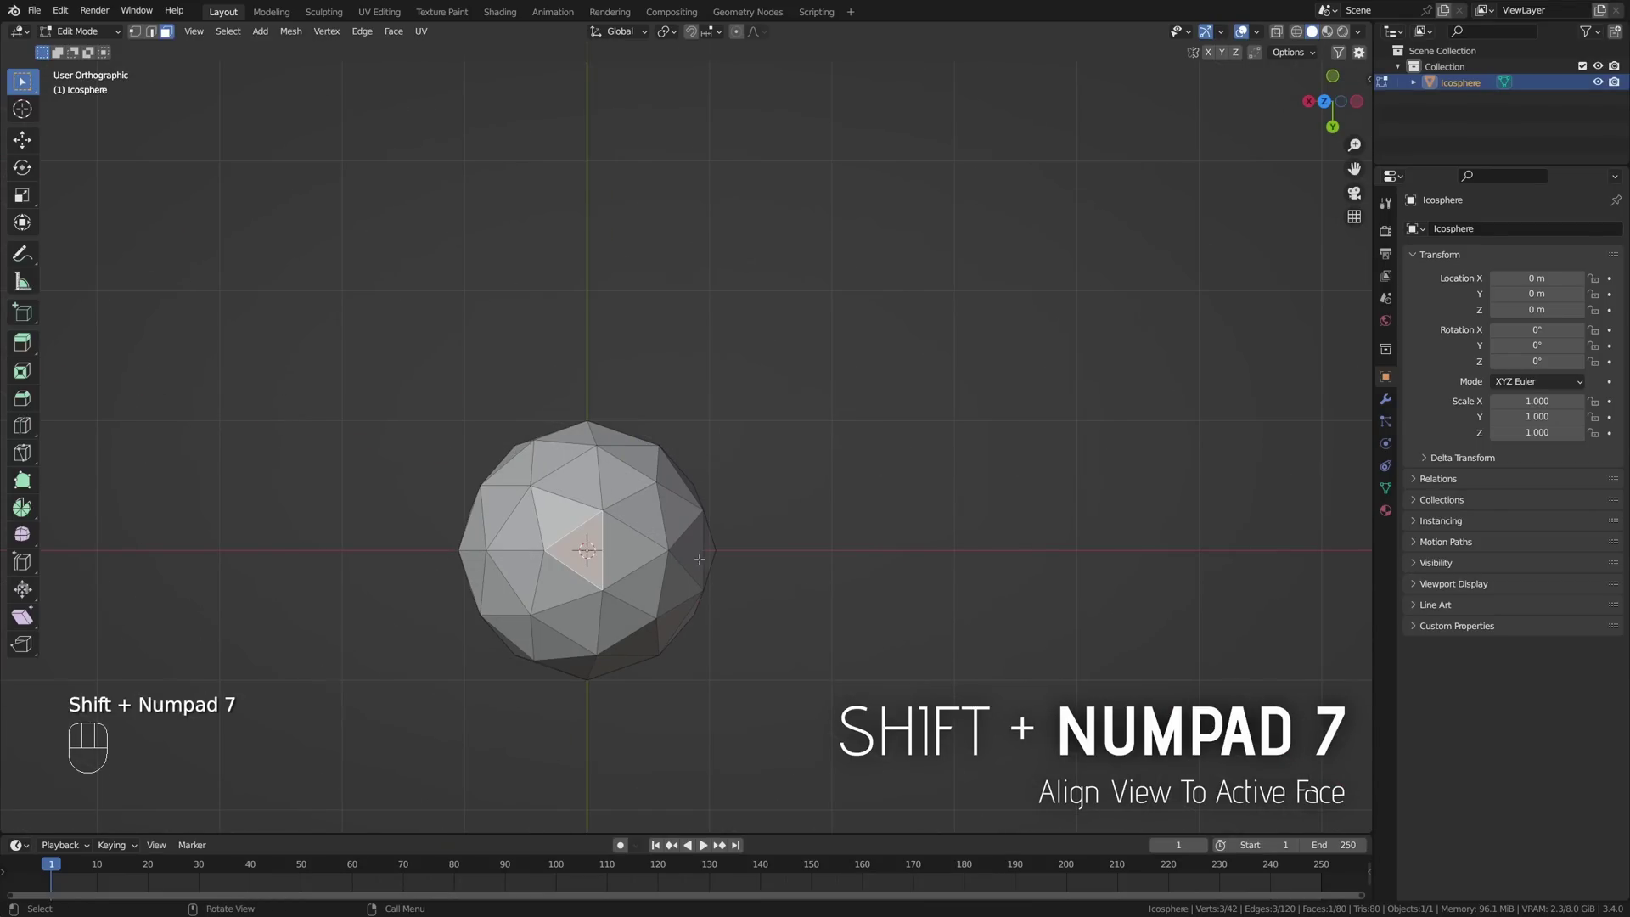
key(shift+KP_7)
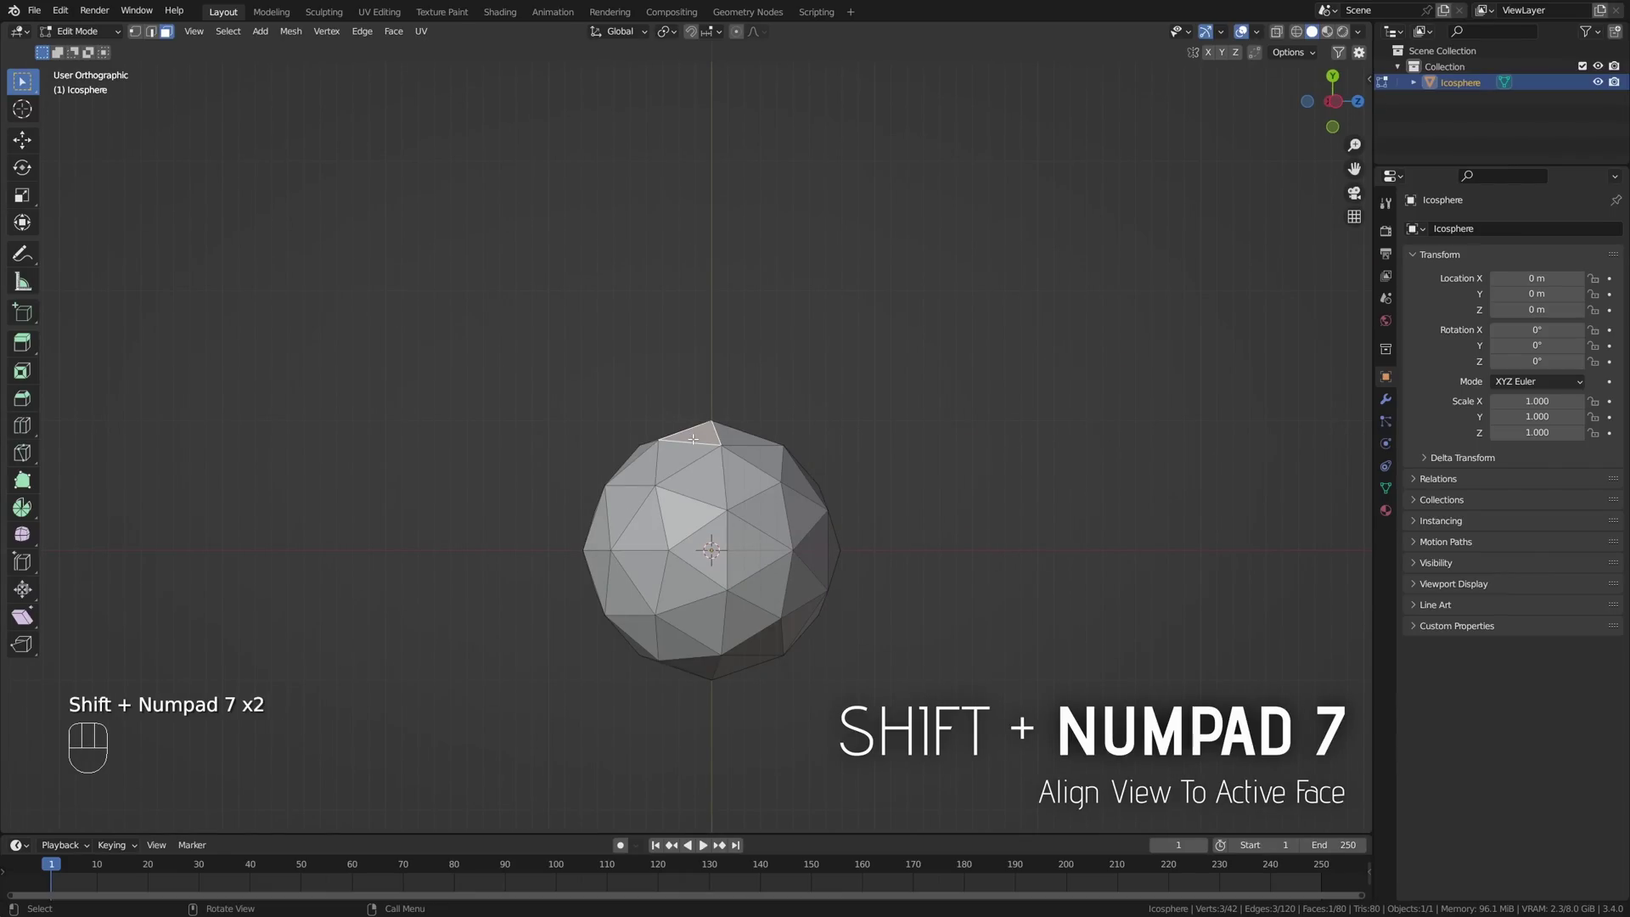
key(shift+KP_7)
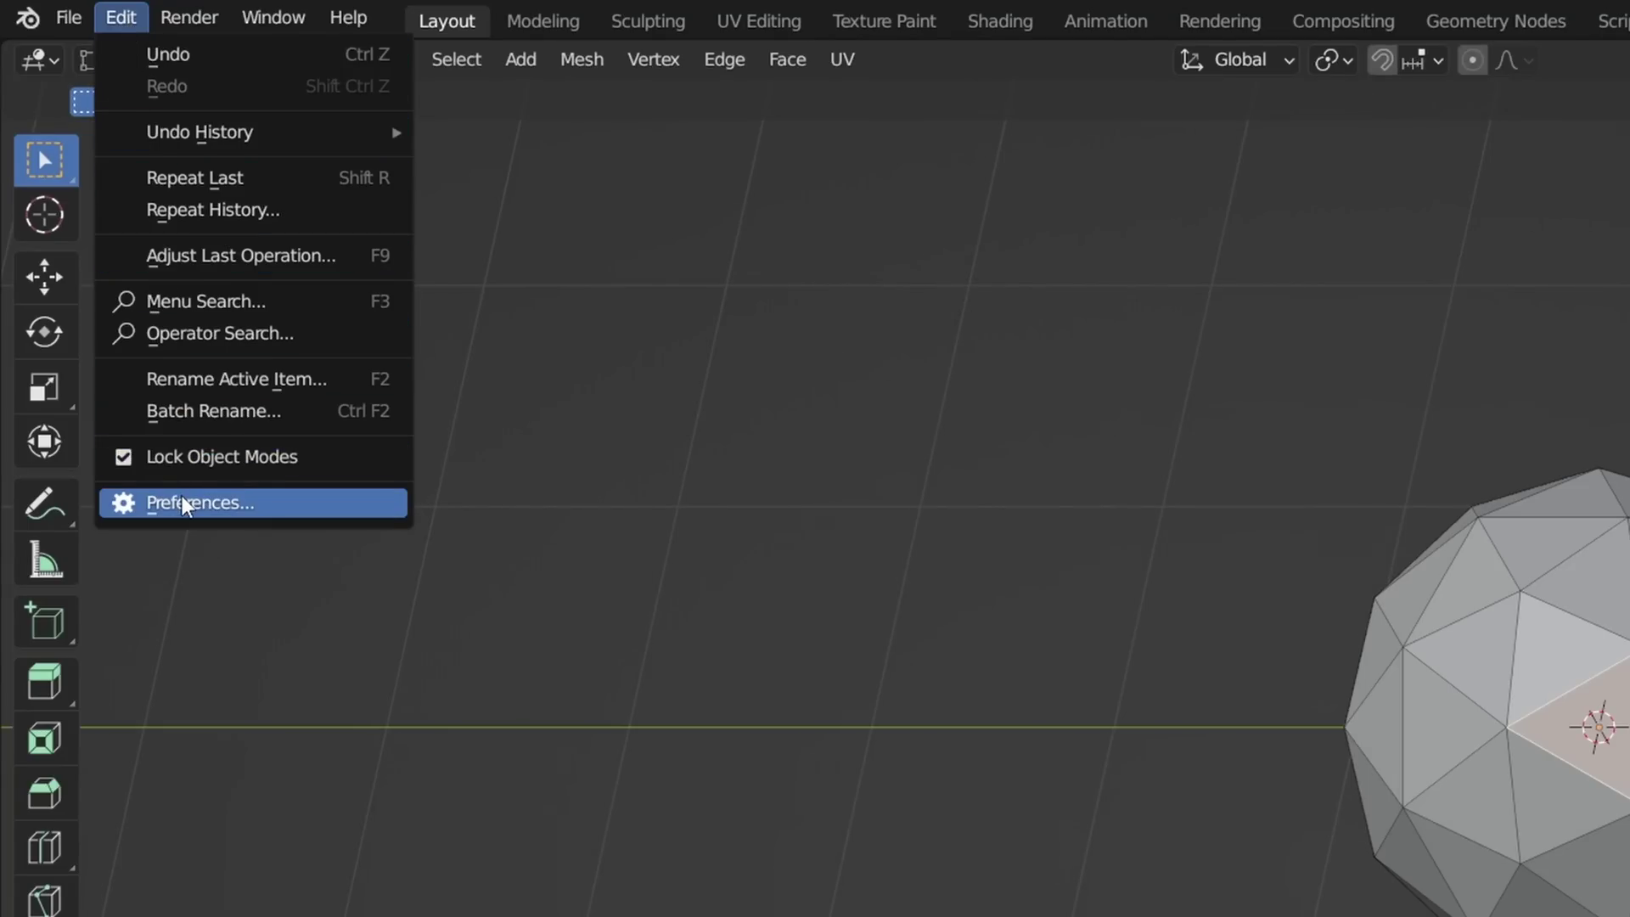
- Open Blender Preferences from the Edit menu and switch to the Input section
click(182, 500)
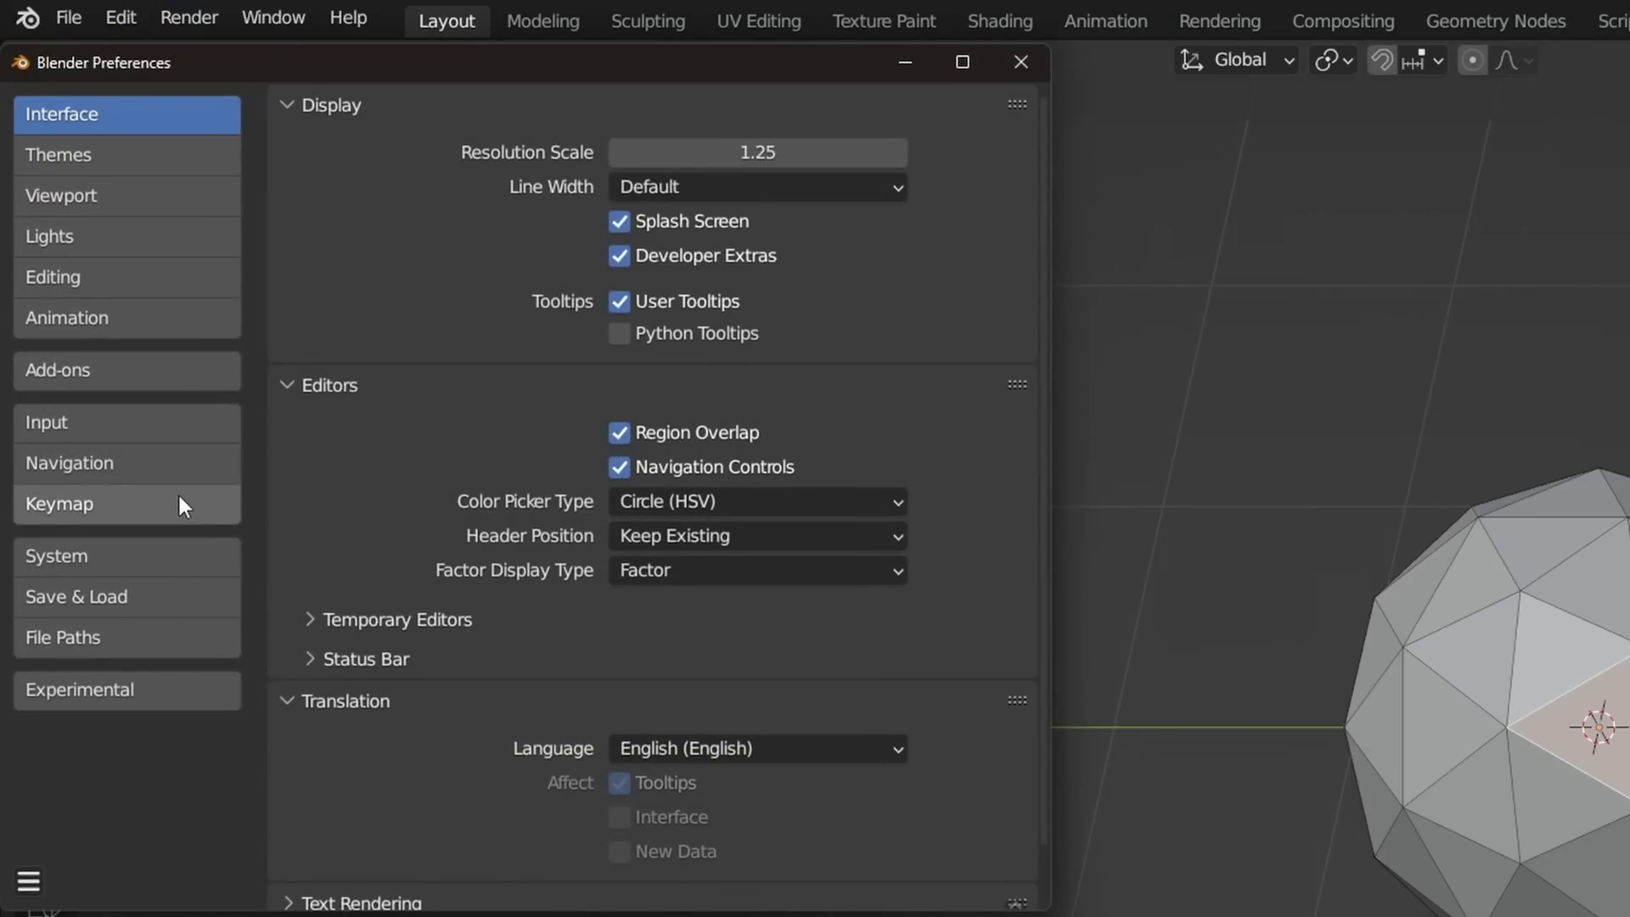
click(169, 427)
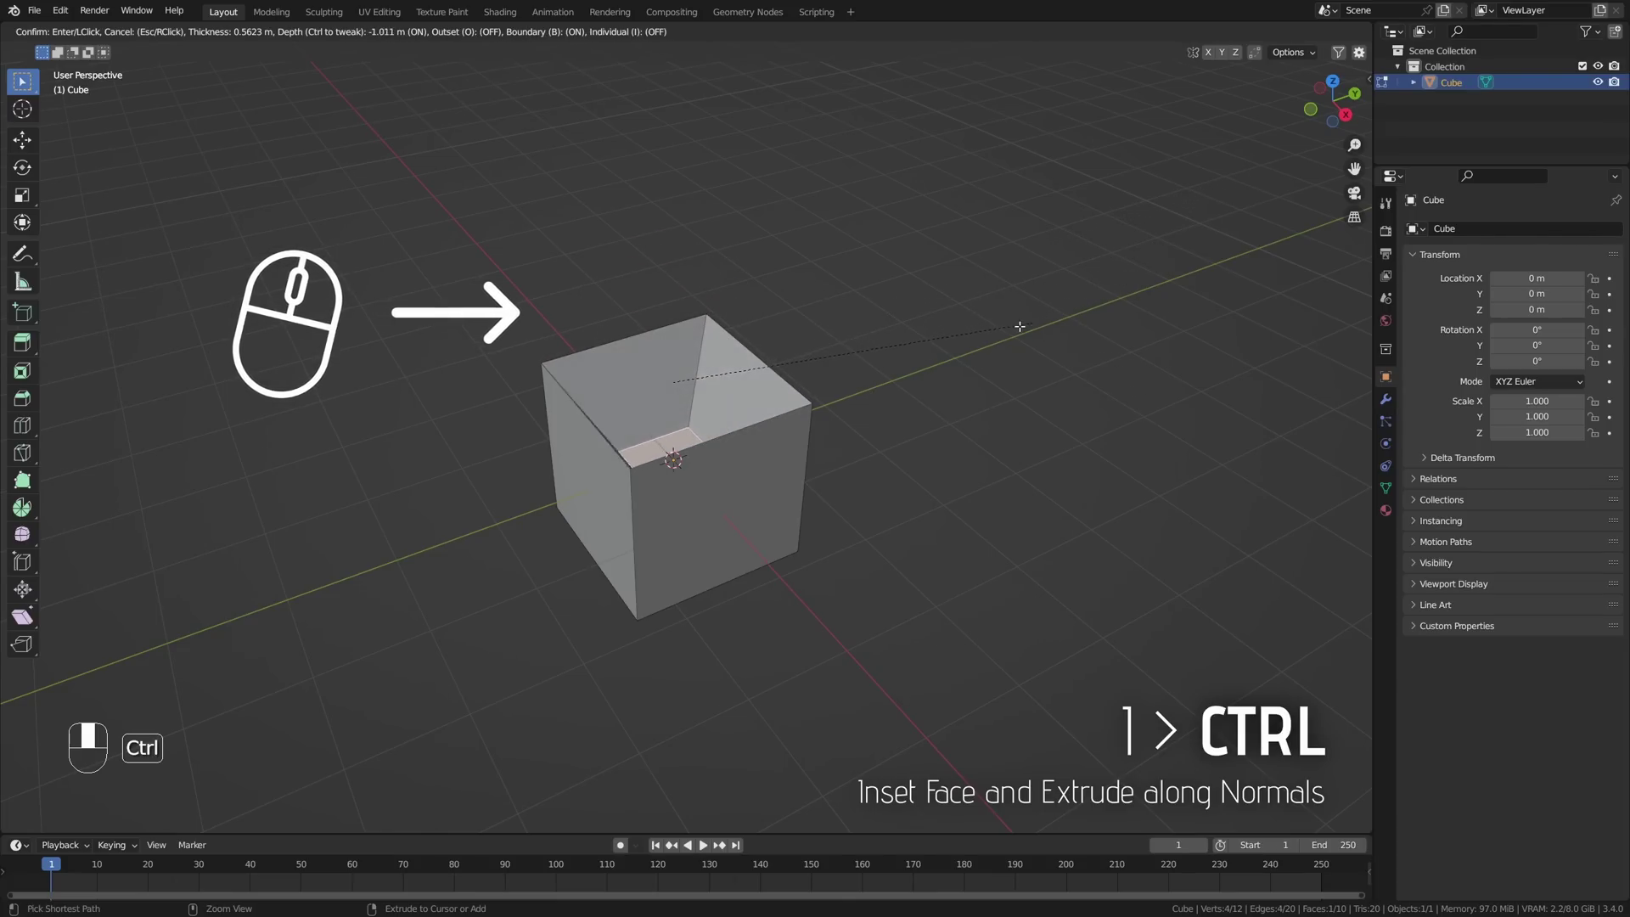
- Confirm the top face inset pushed inward along its normal, then orbit to view the cube's side
click(1016, 345)
middle_drag(1017, 345, 1061, 514)
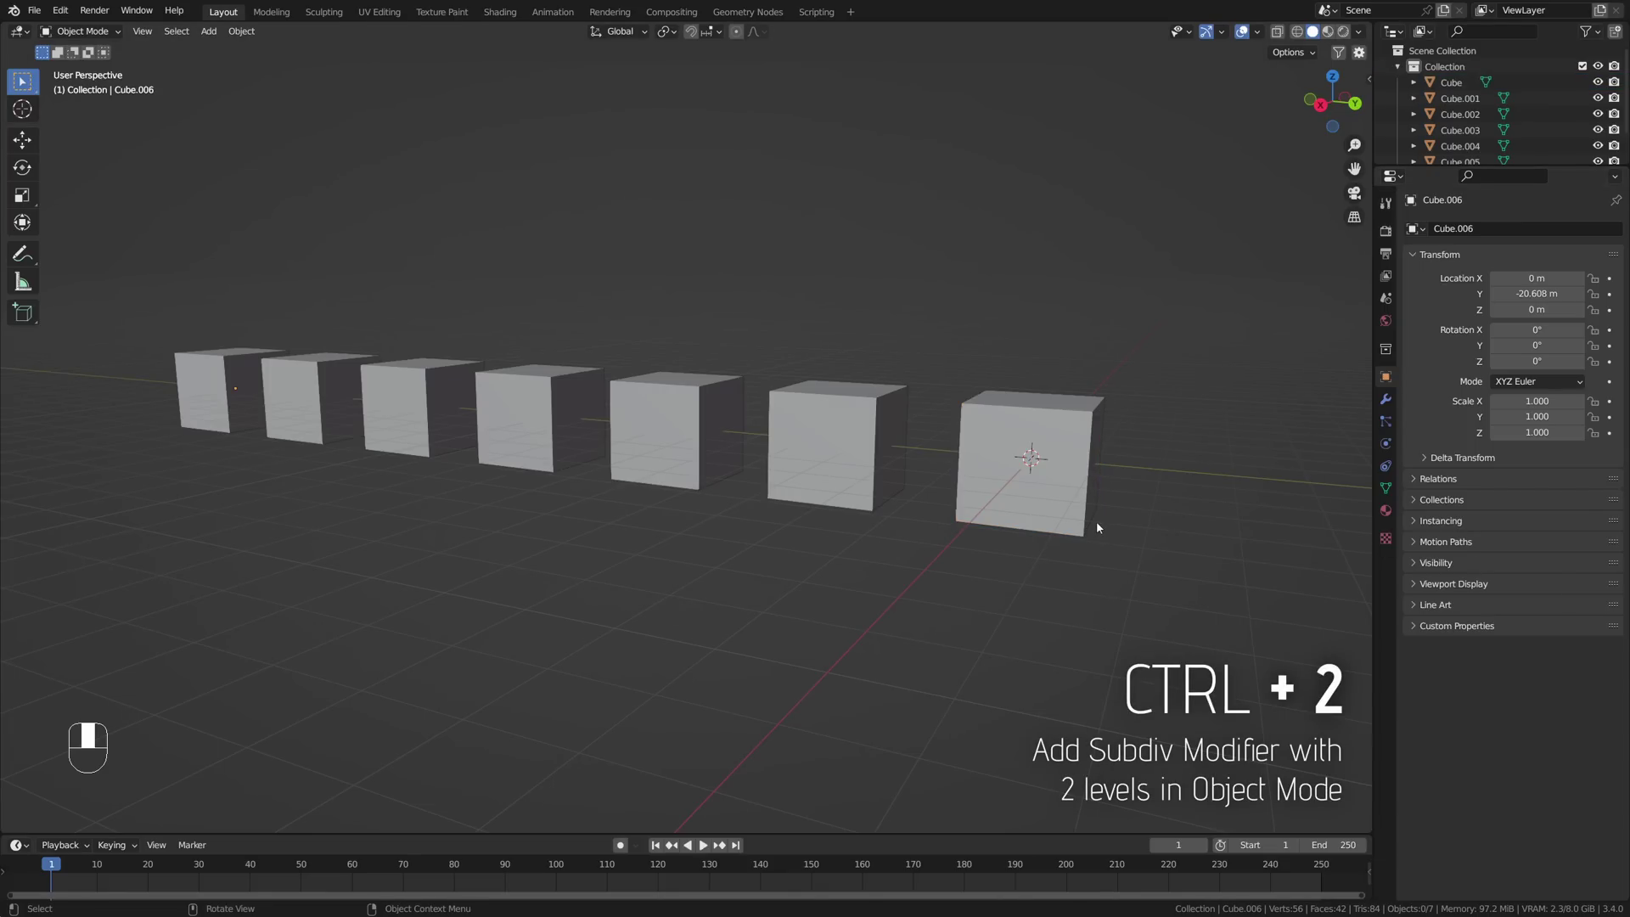
- Try a level-2 subdivision on the nearest cube with Ctrl+2, then undo it
click(1096, 525)
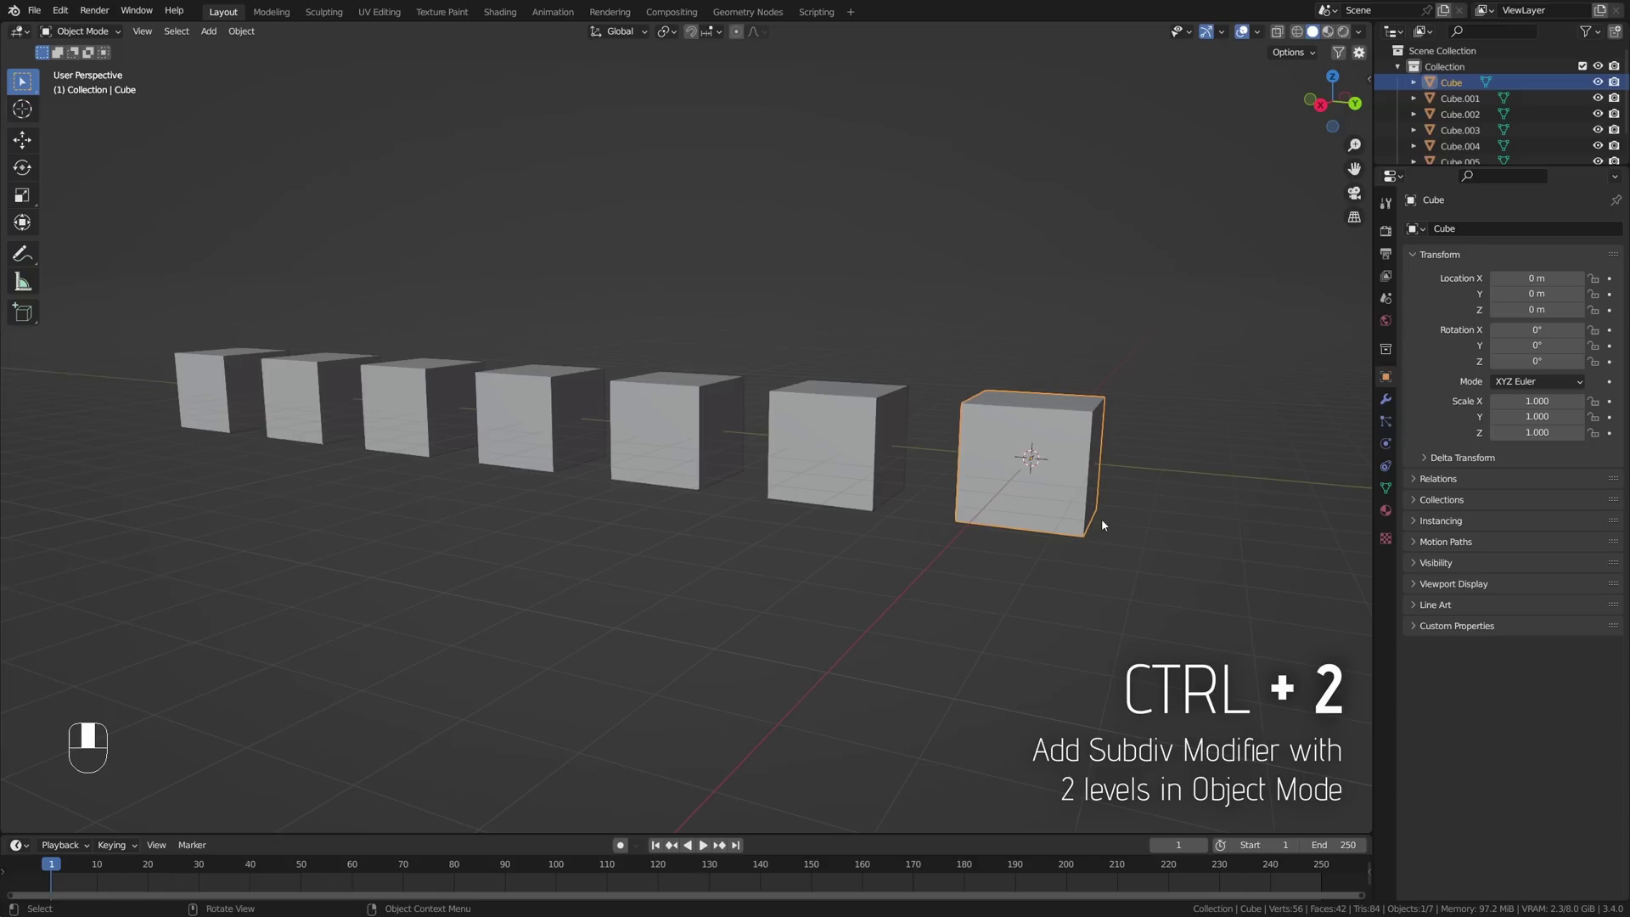
key(ctrl+2)
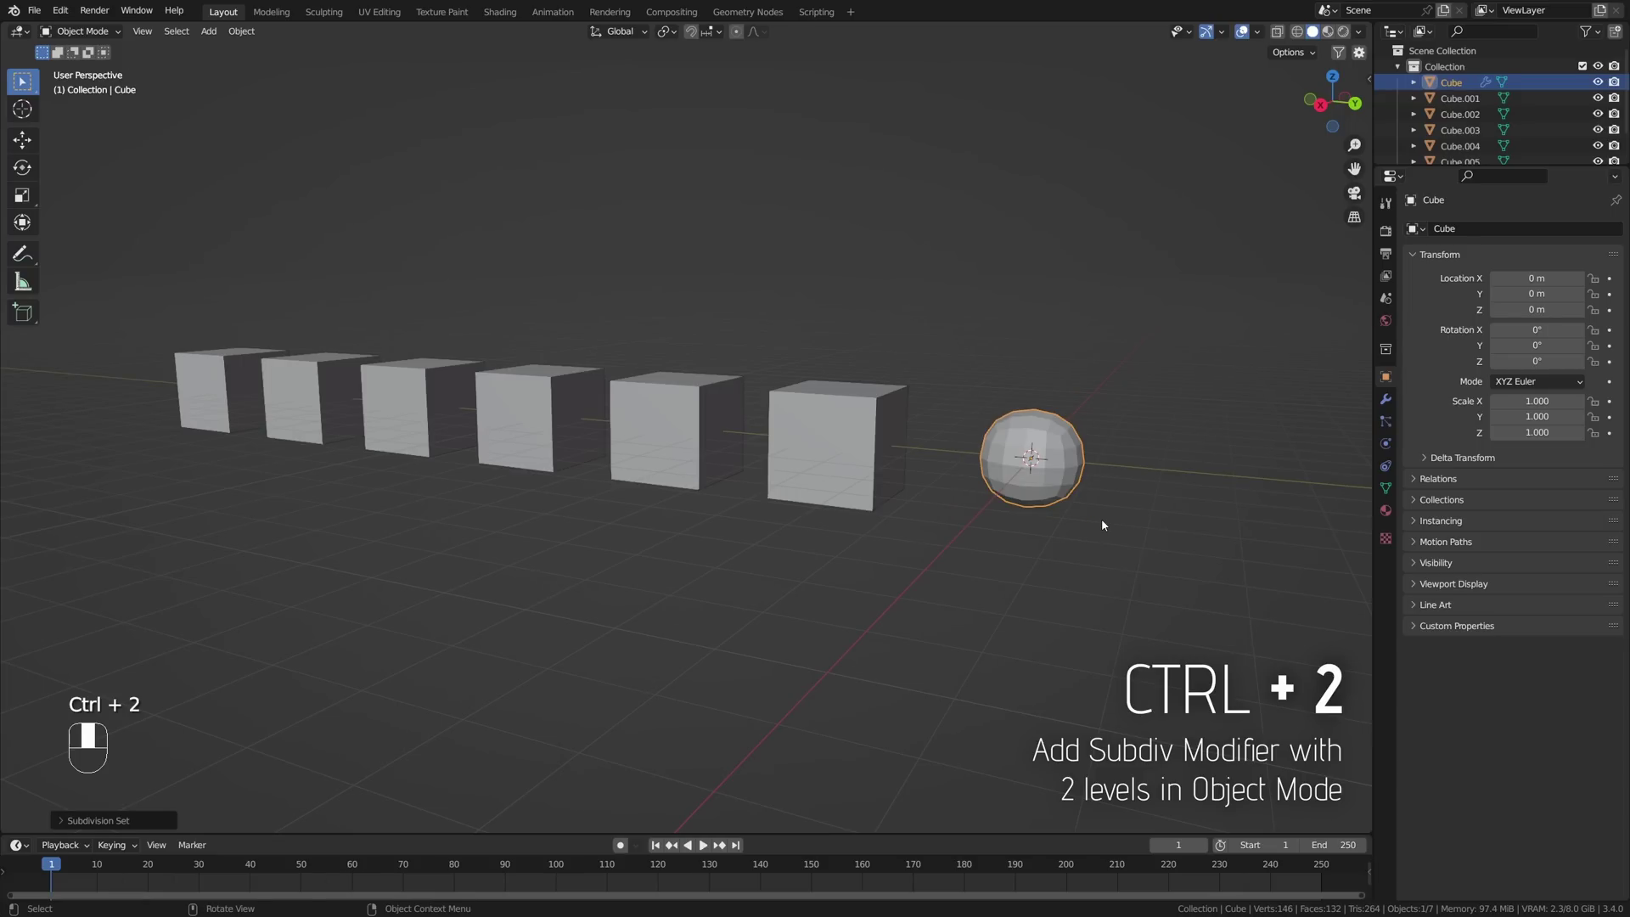
key(ctrl+z)
- Copy the active sphere's Subdivision modifier to the six other cubes and inspect its settings
drag(164, 259, 810, 575)
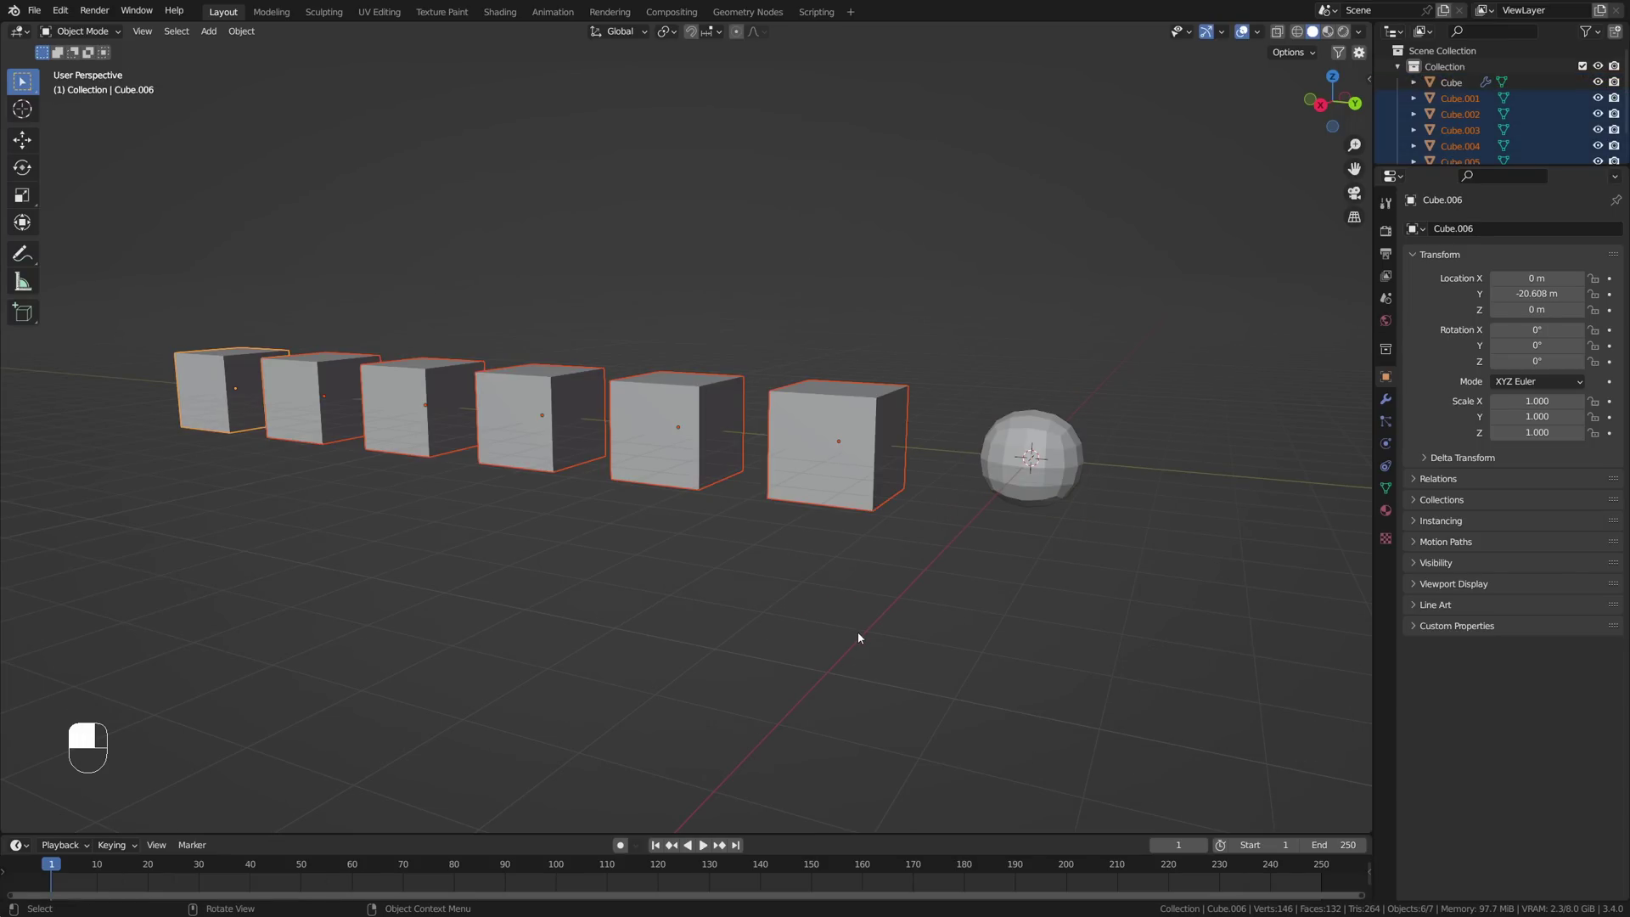
shift+click(1038, 493)
key(ctrl+l)
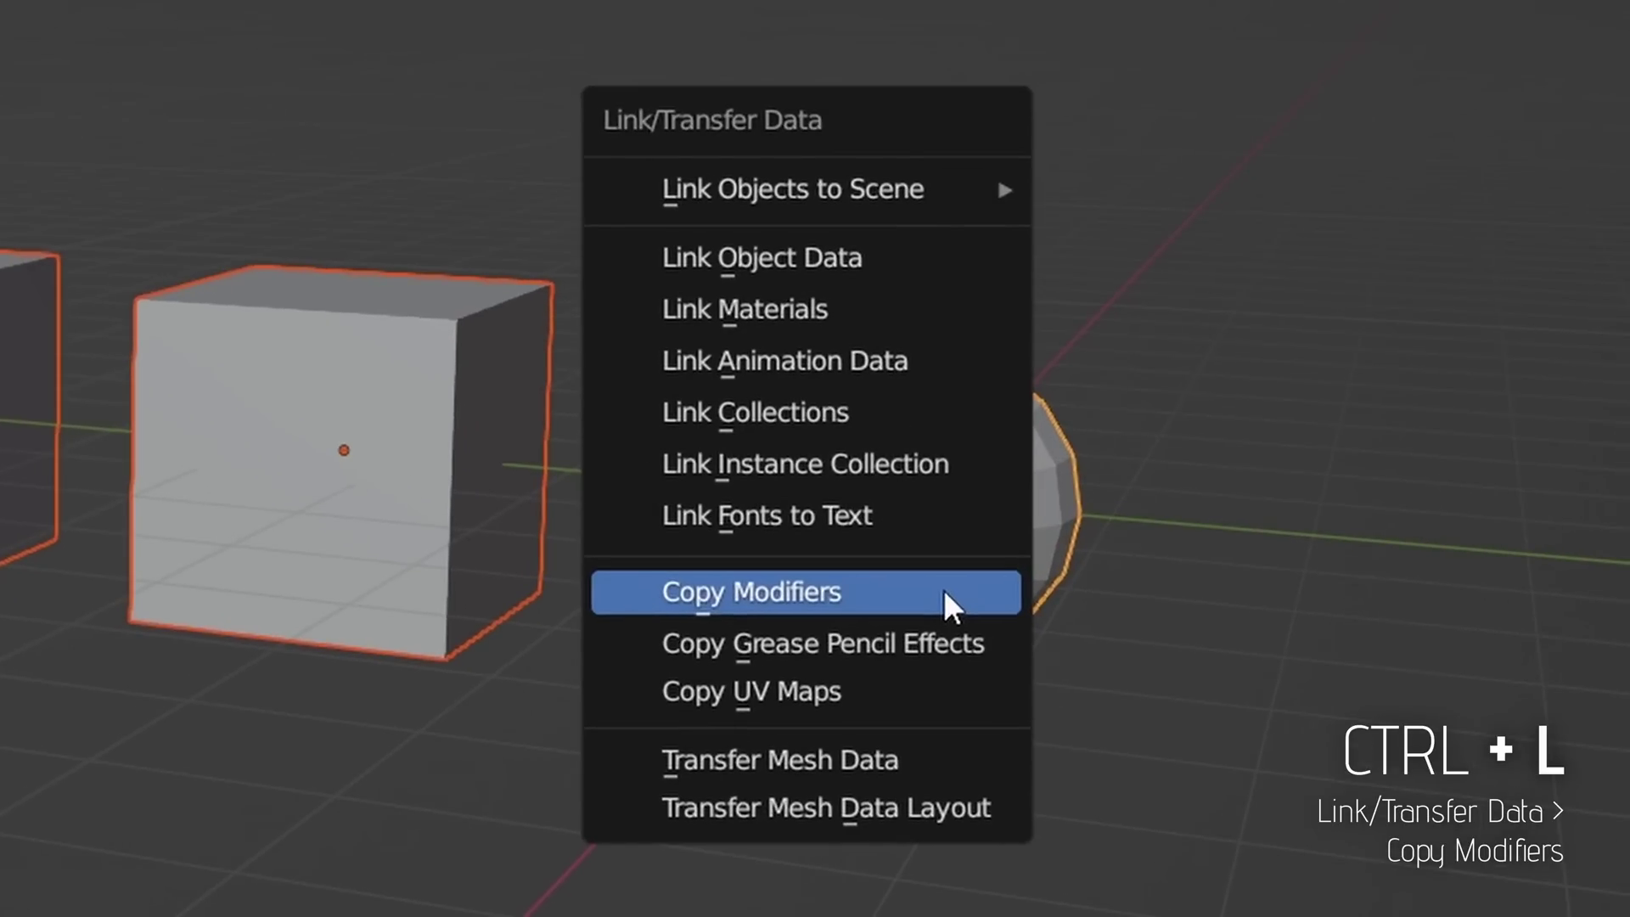
click(1039, 492)
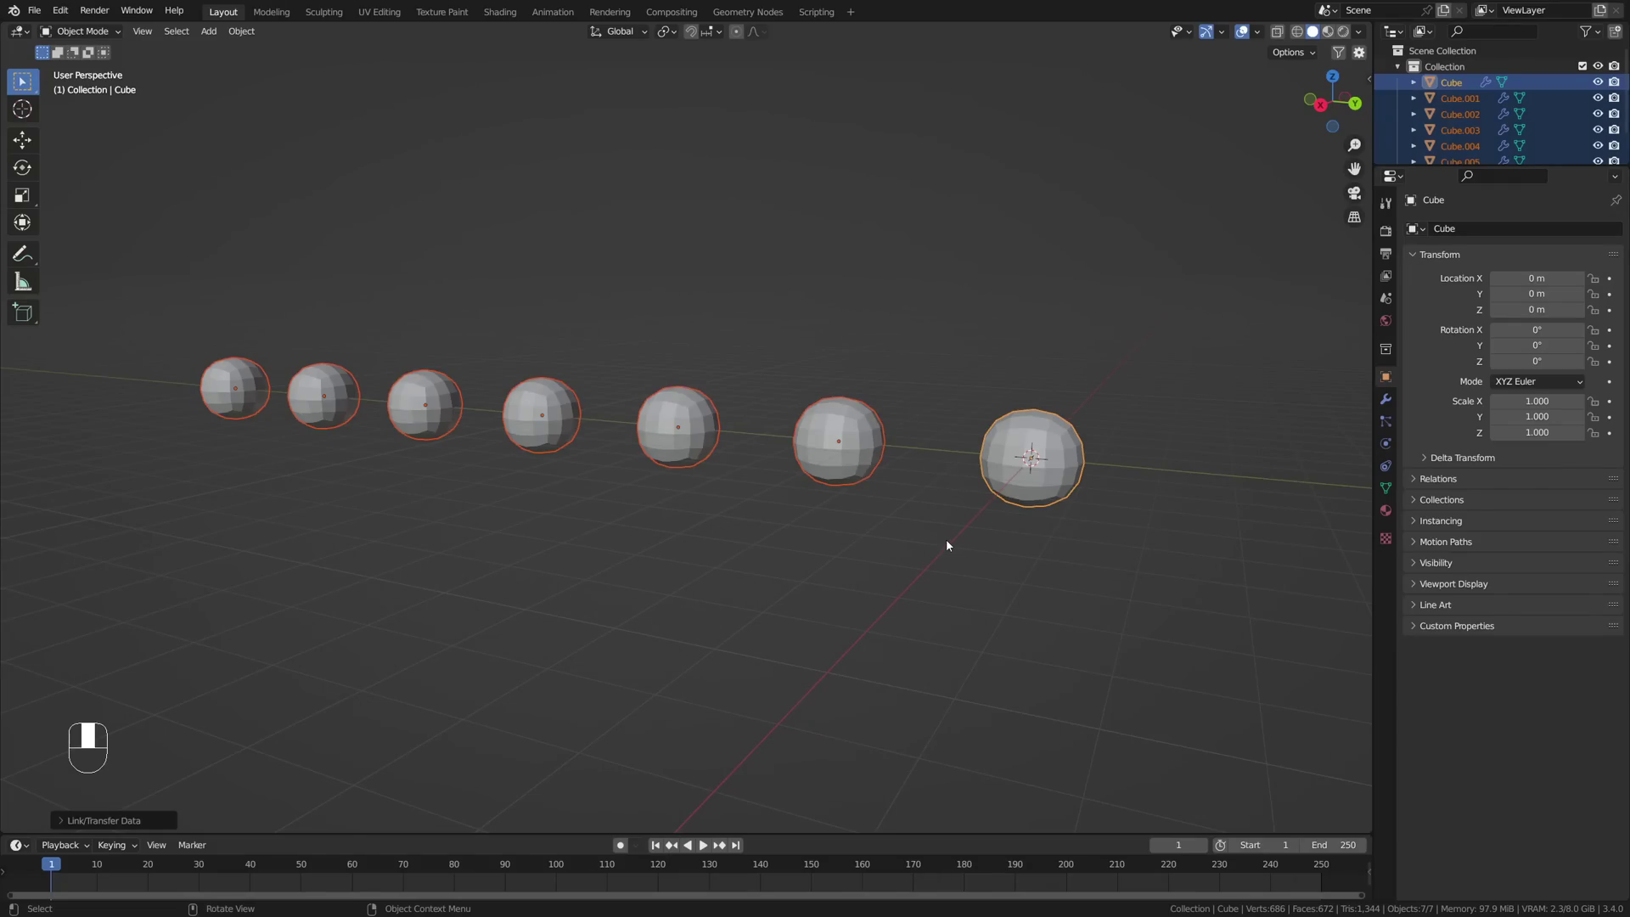
click(1057, 488)
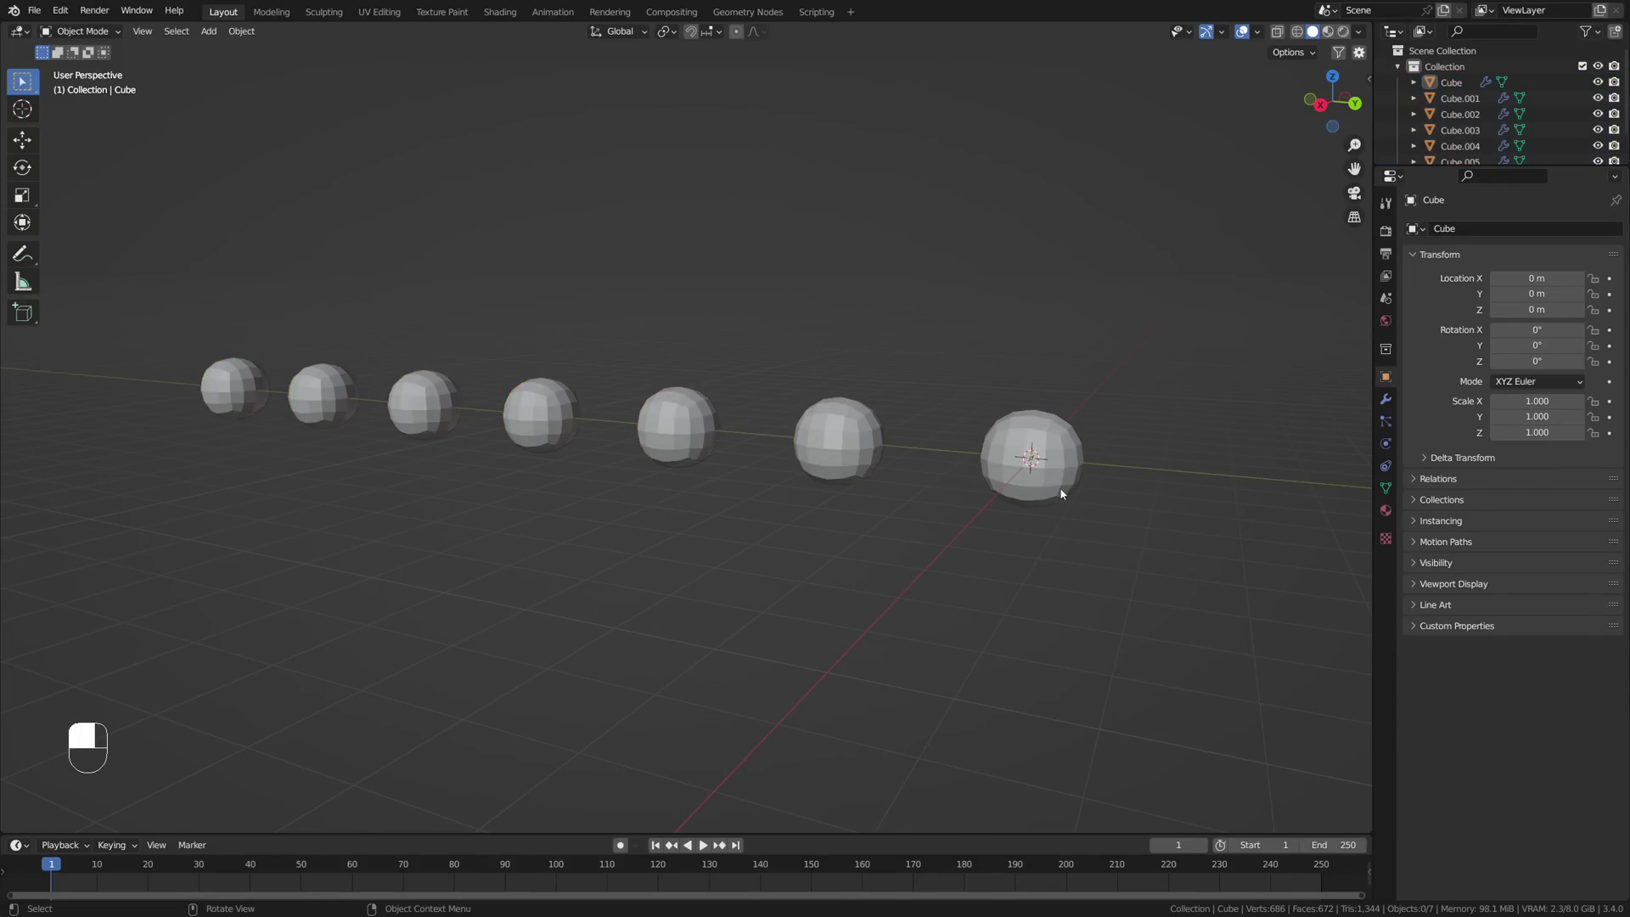
click(1385, 400)
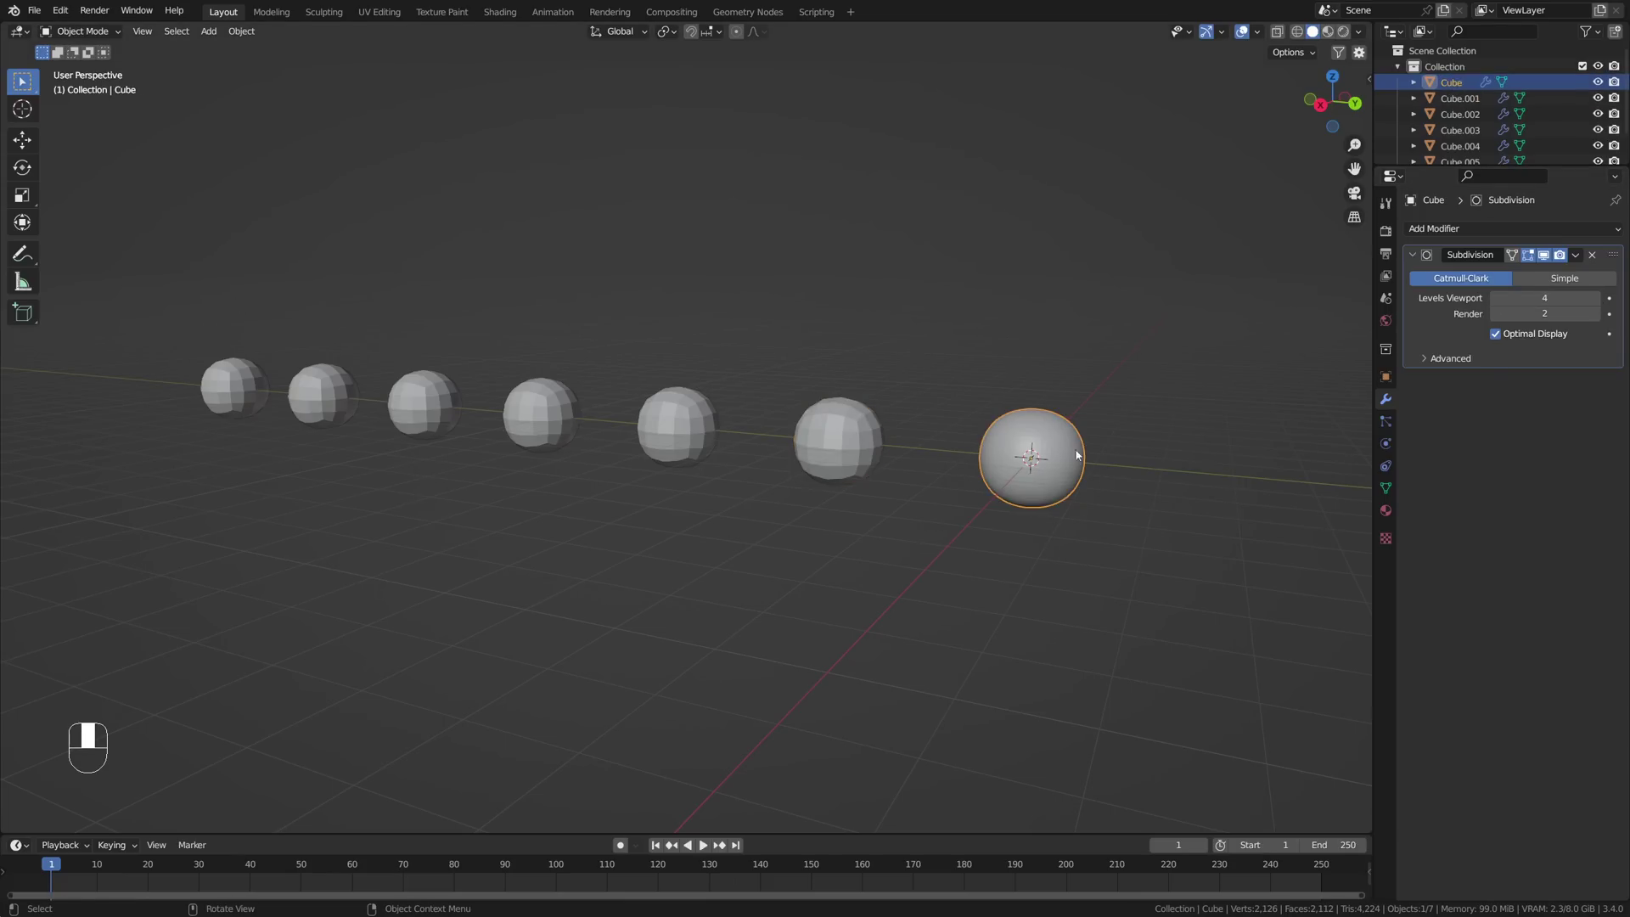
- Set Levels Viewport to 4 on all selected spheres at once
drag(175, 320, 1150, 616)
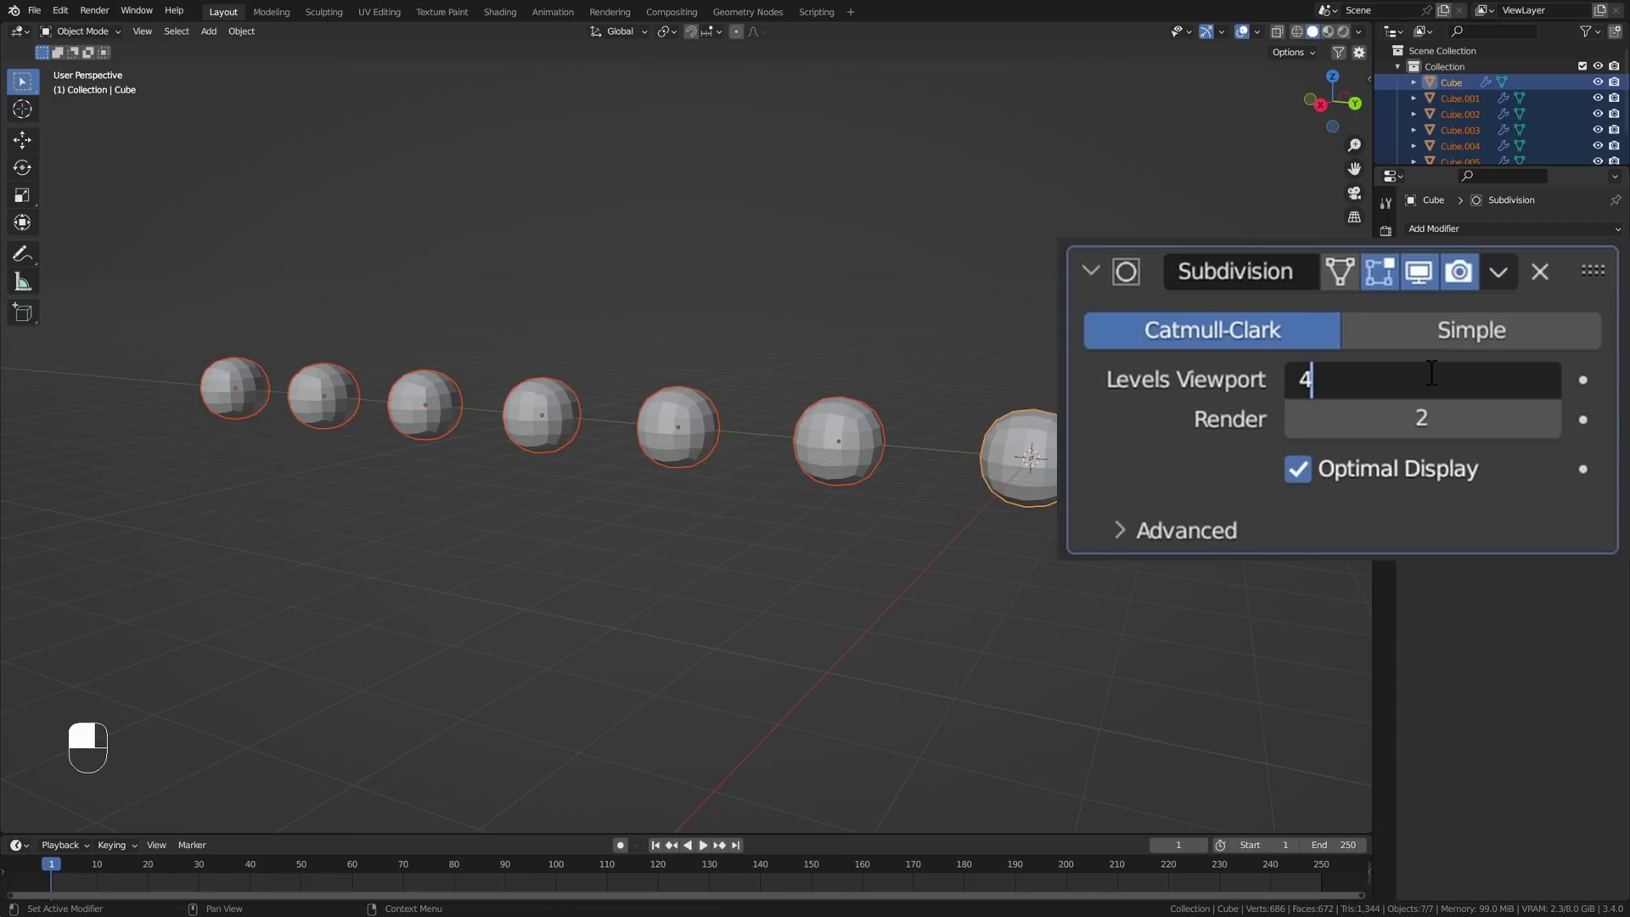
key(alt+Return)
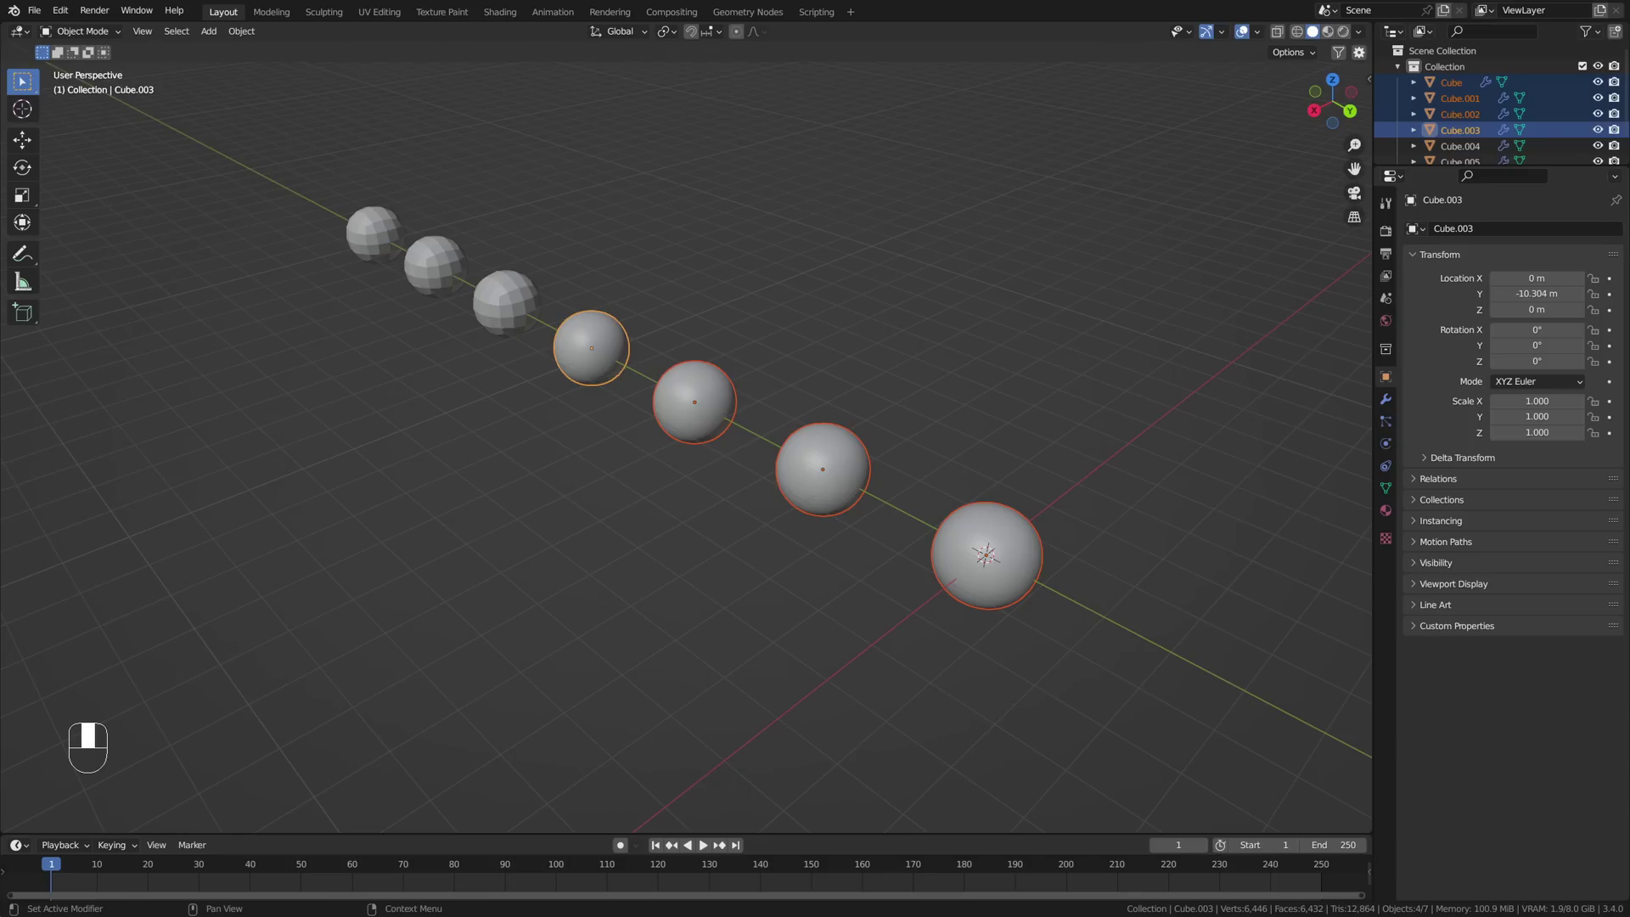
click(909, 419)
- Stretch the four nearest spheres together to Scale X 3
drag(1207, 292, 622, 663)
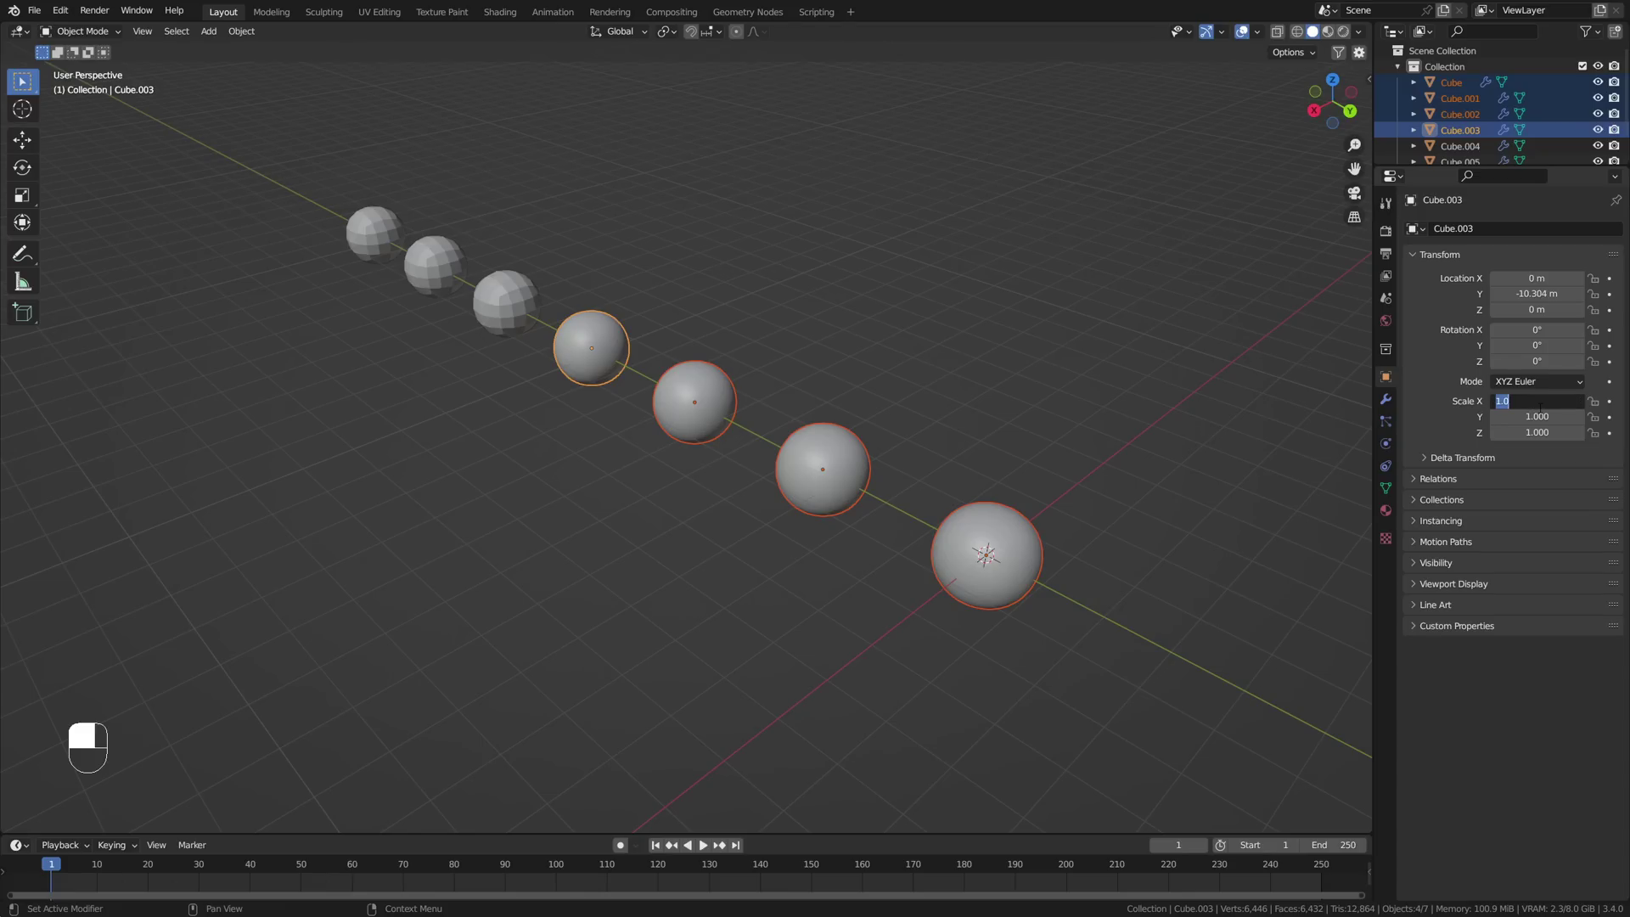
key(alt+Return)
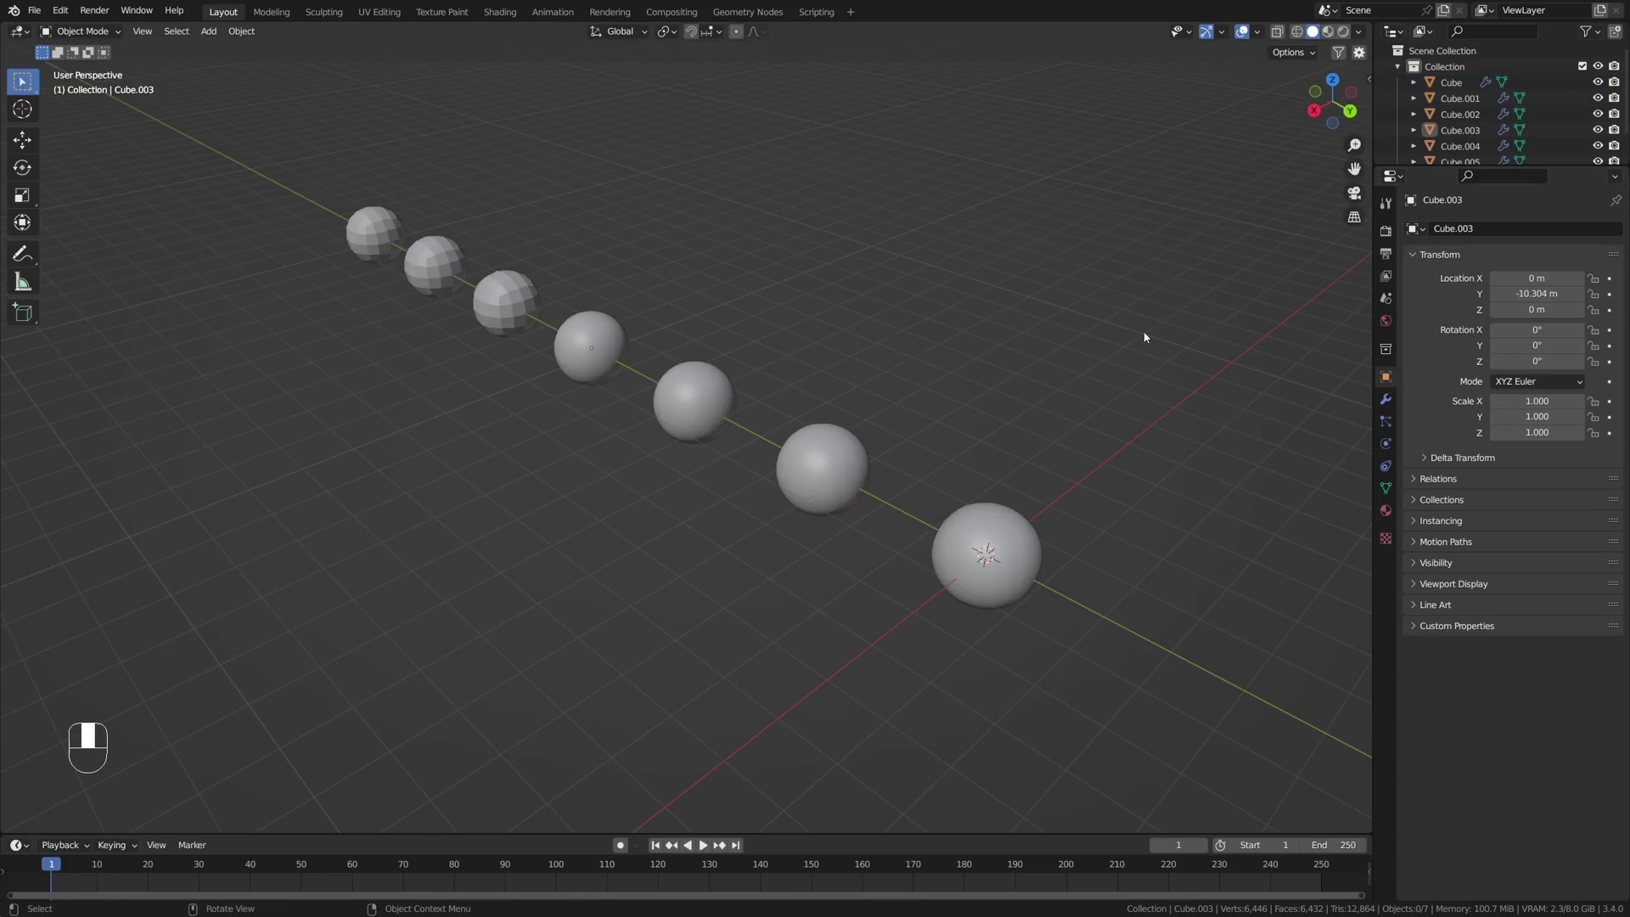
drag(1210, 293, 586, 671)
click(1538, 401)
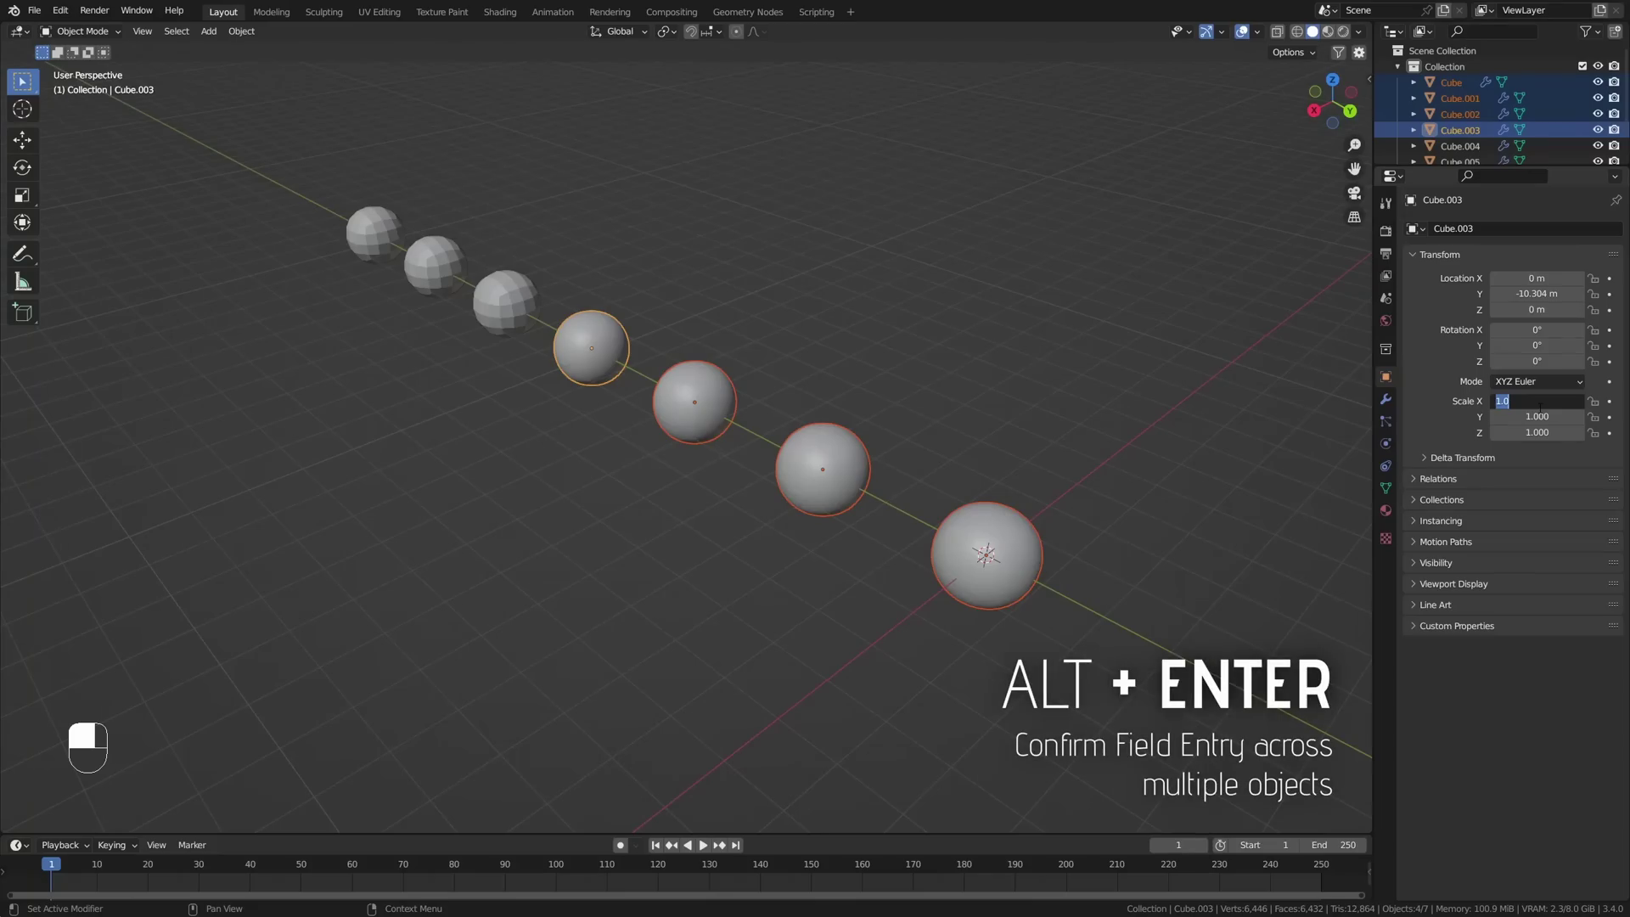
key(alt+Return)
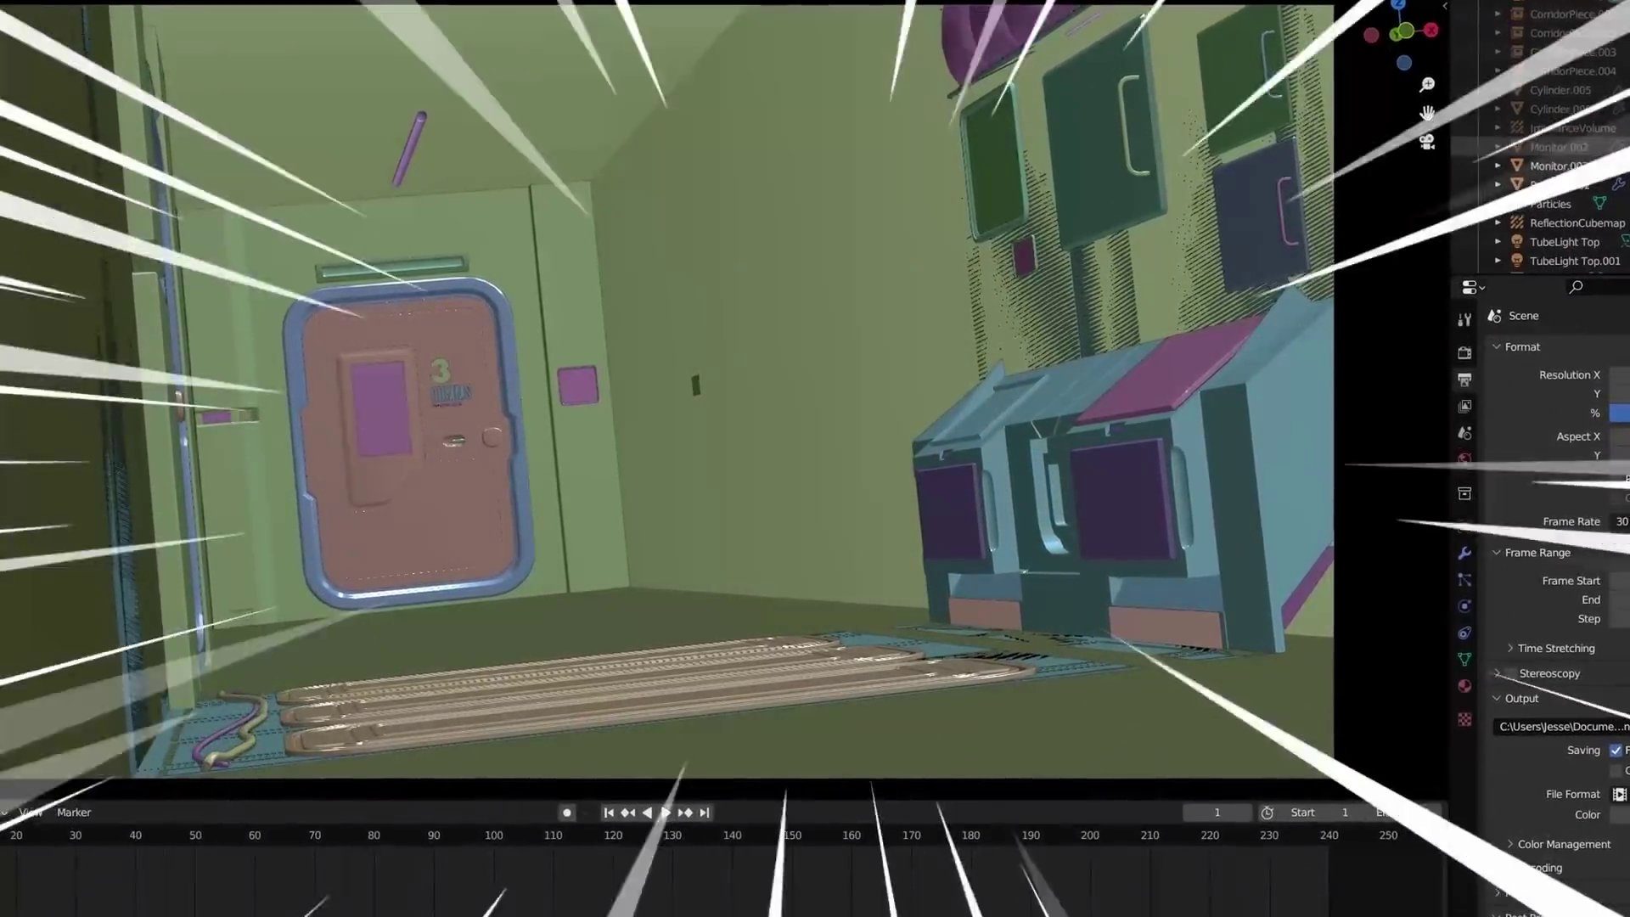
- Play the animation and open the Timeline Playback sync dropdown: Play Every Frame, Frame Dropping, Sync to Audio
key(space)
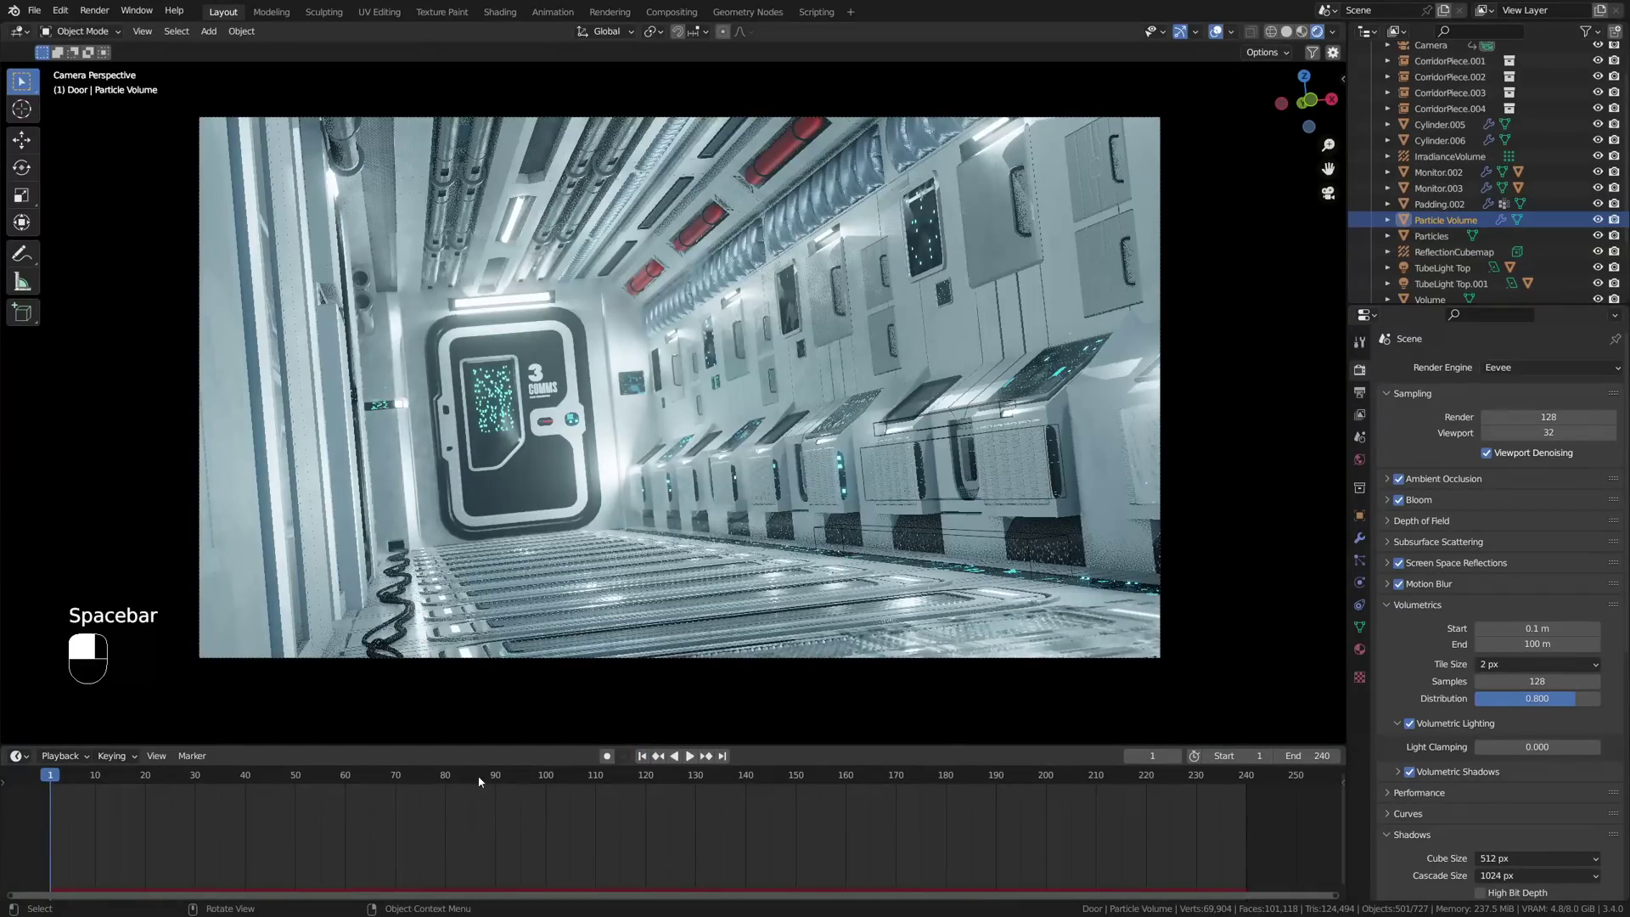
click(69, 757)
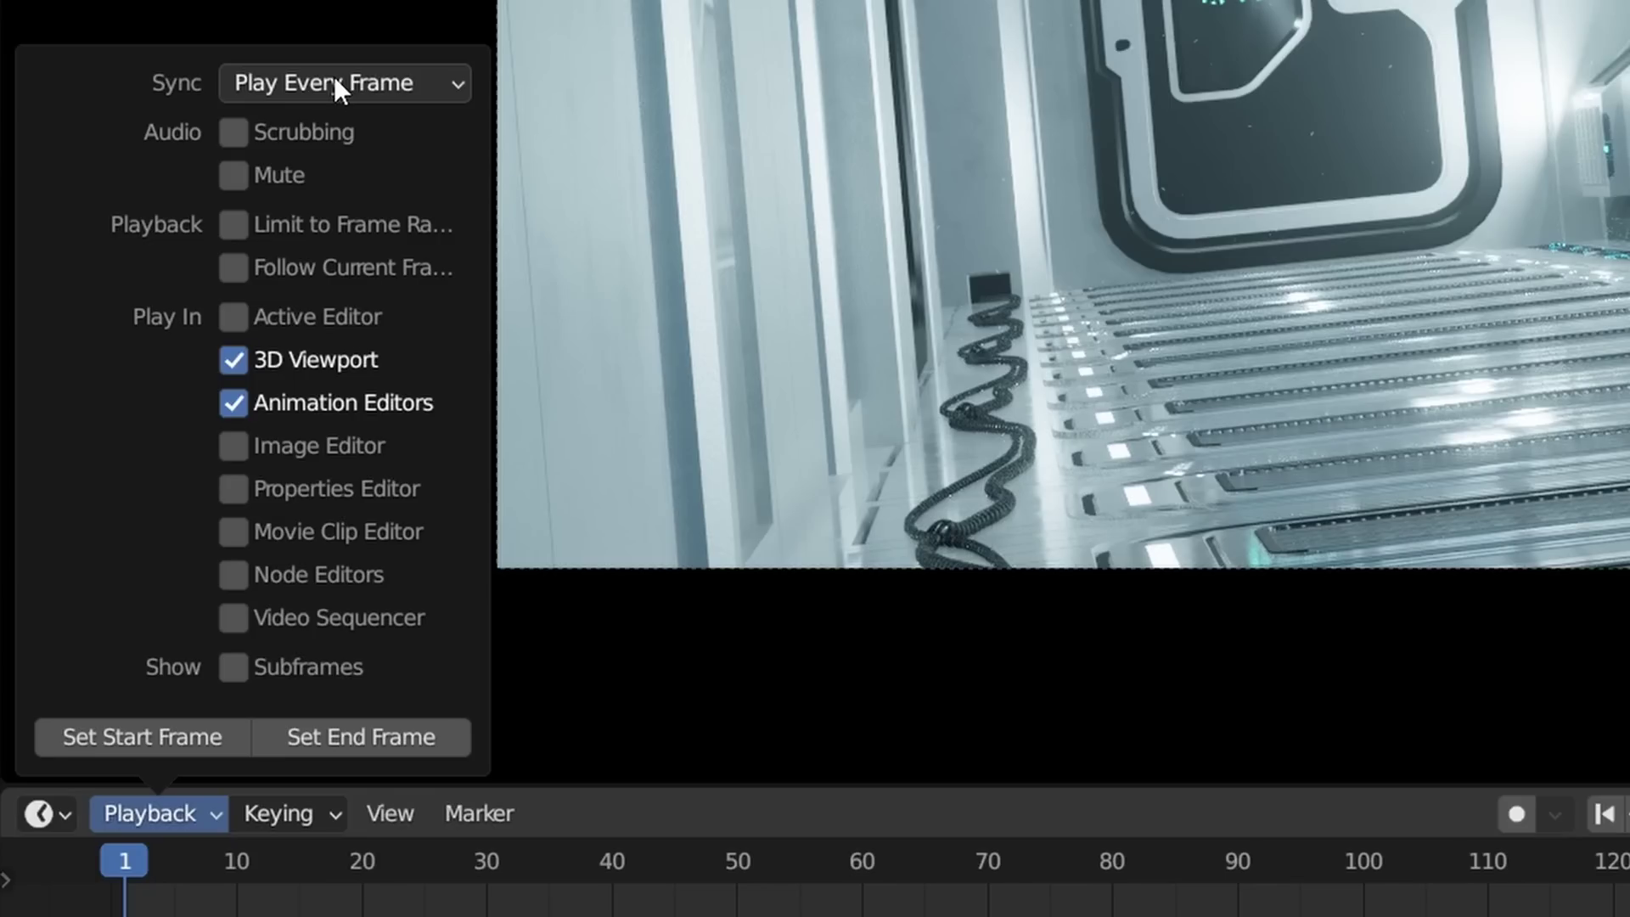
click(335, 81)
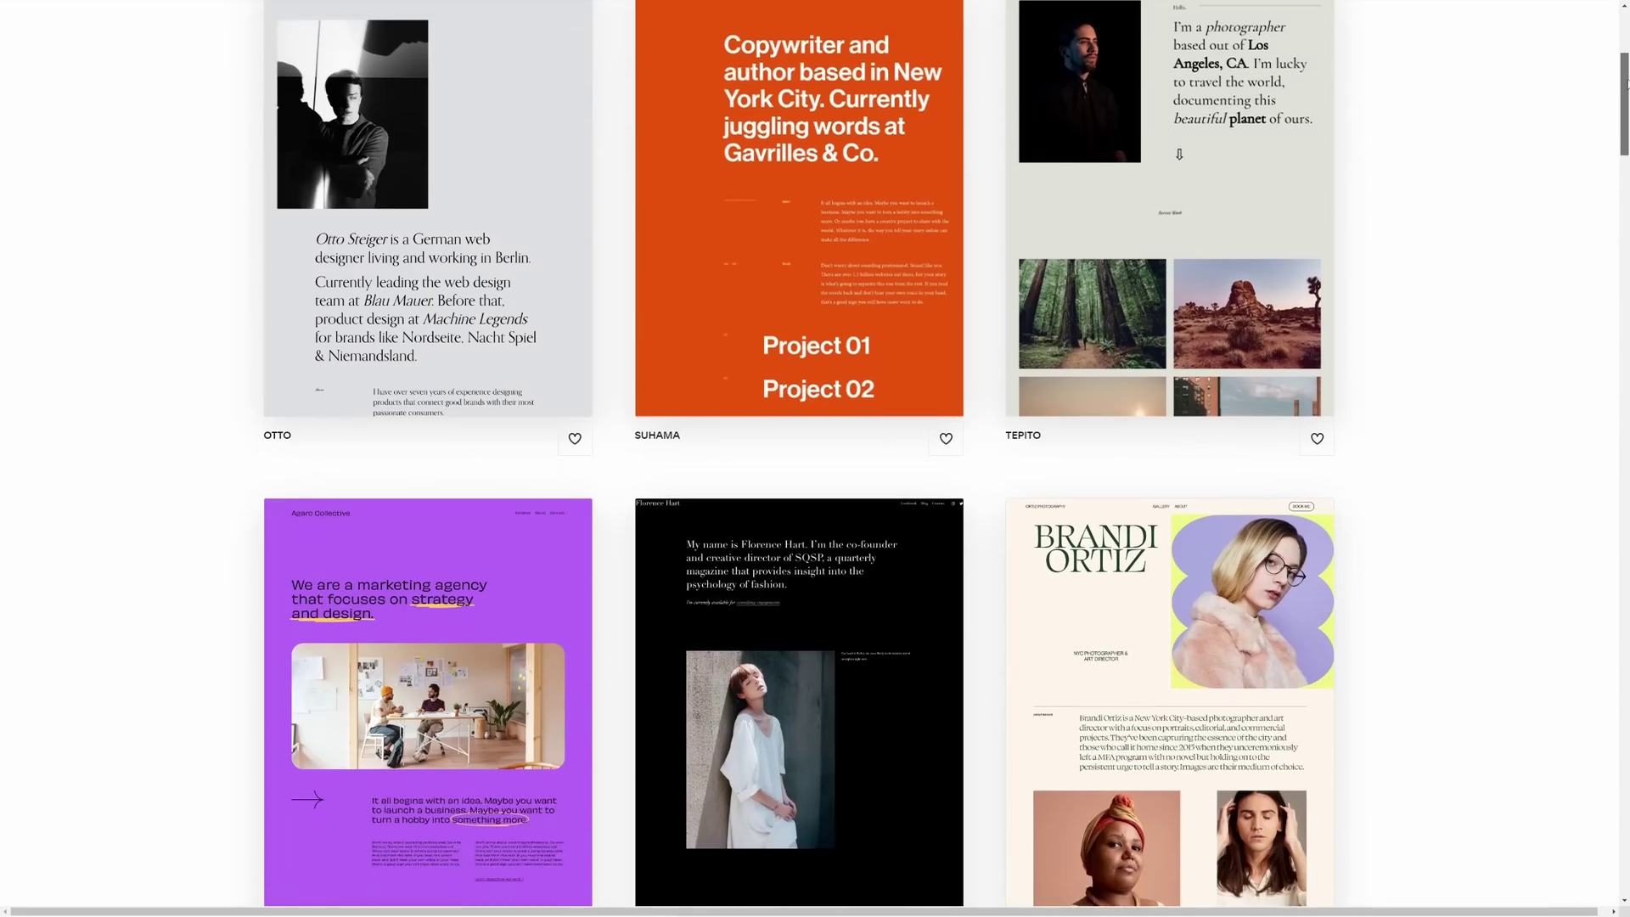
- Open the Your Artwork Here! product from the store list and save it
scroll(815, 458, down, 4)
scroll(815, 459, down, 8)
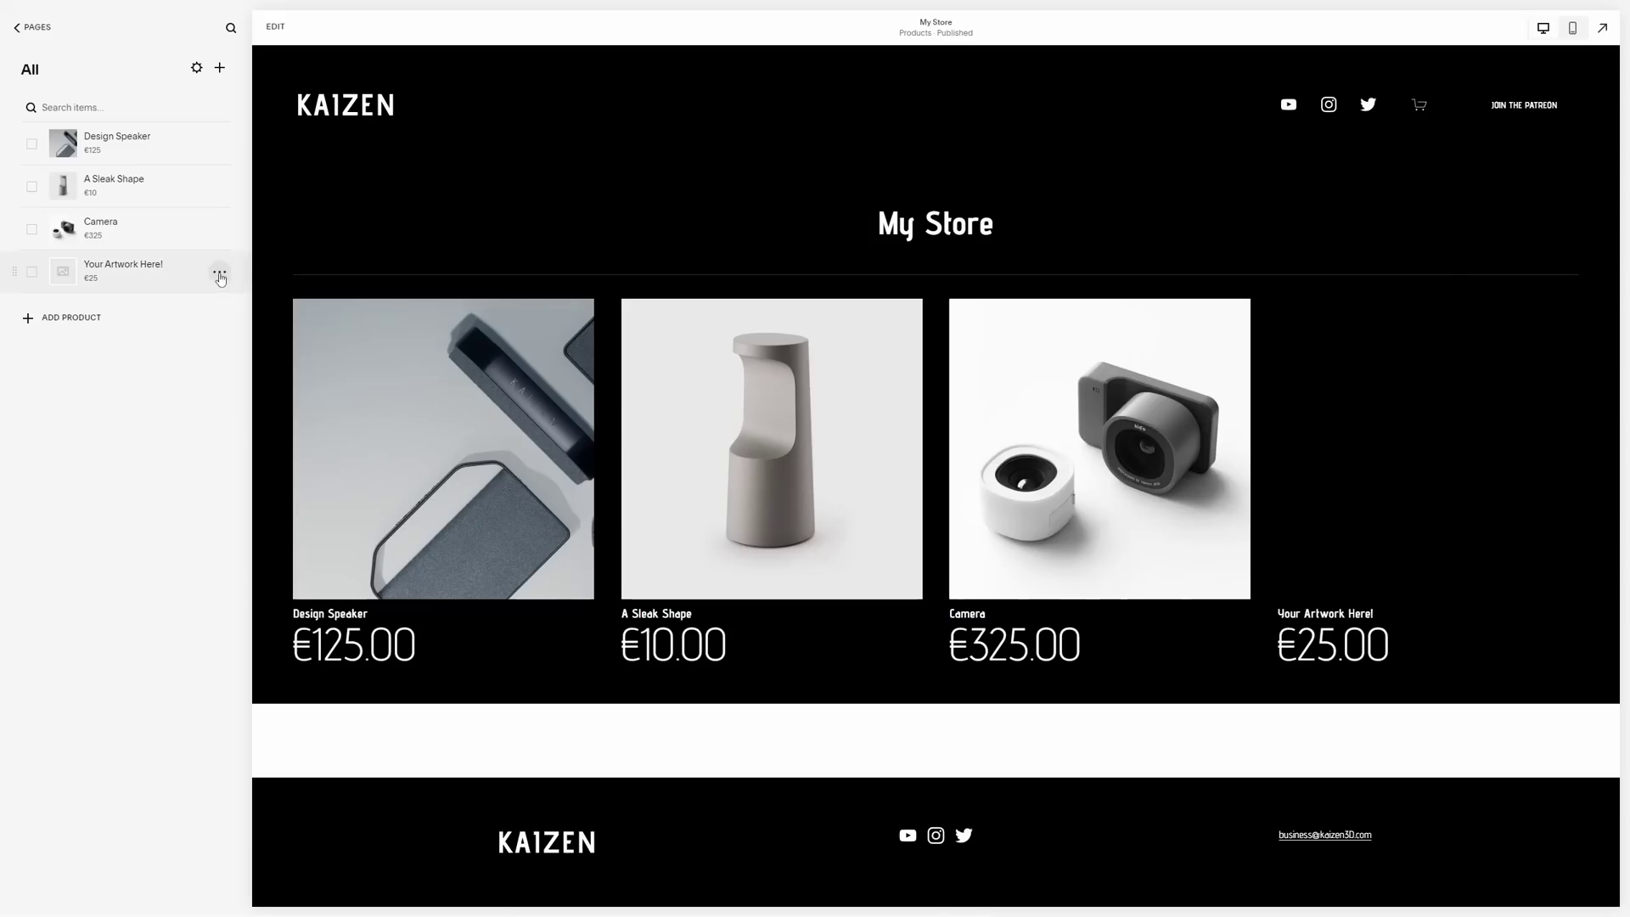
click(212, 266)
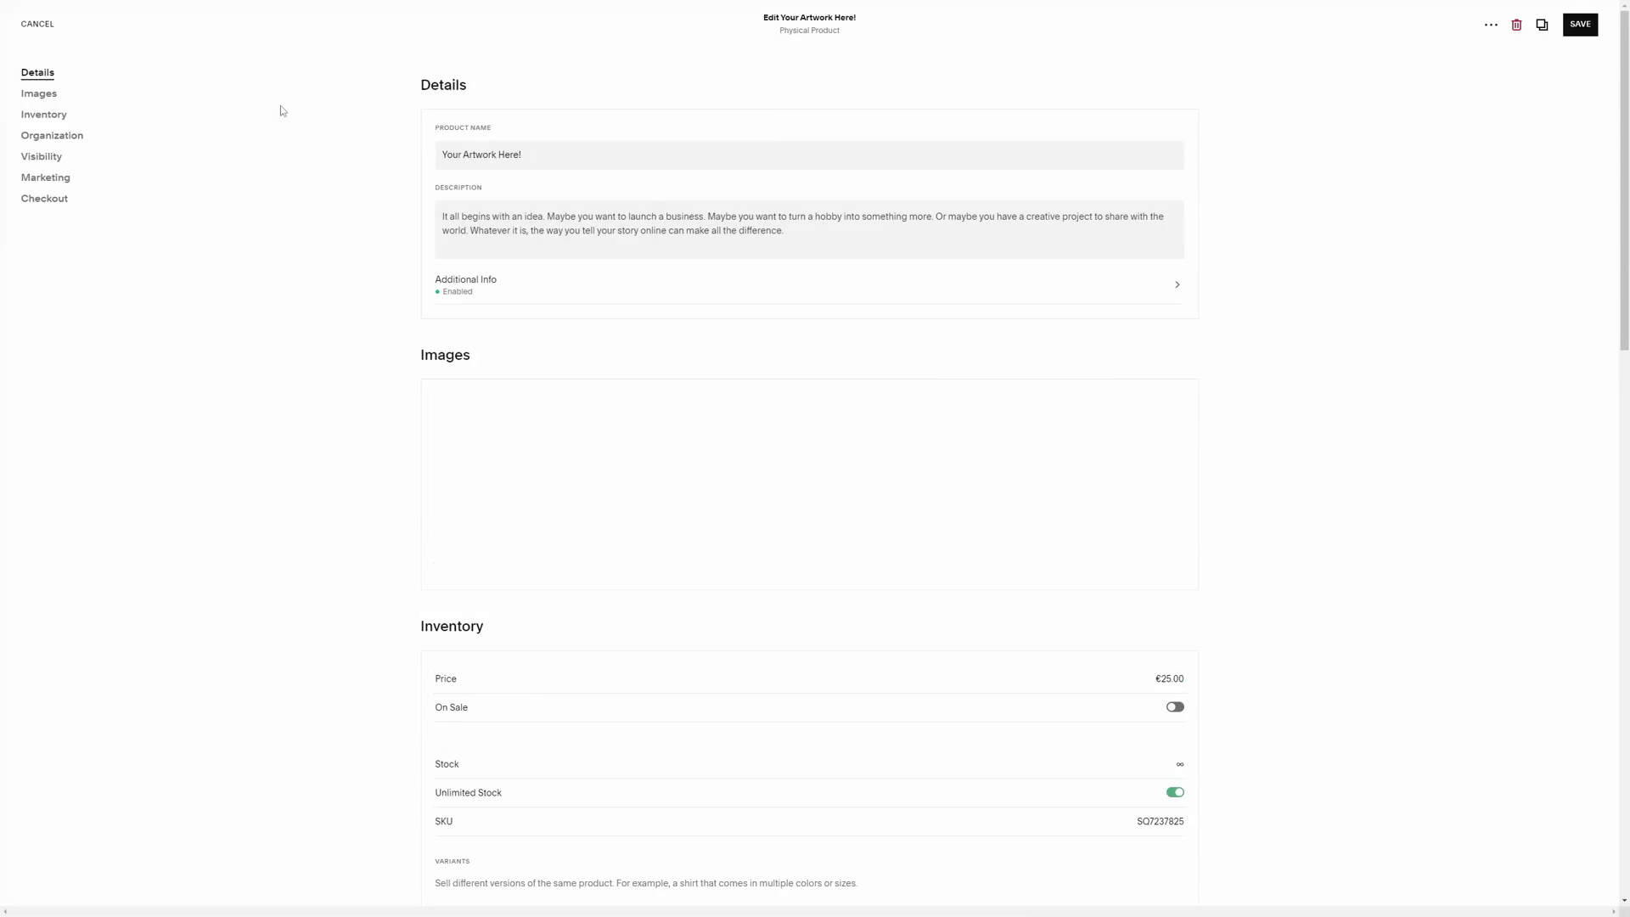
click(1577, 26)
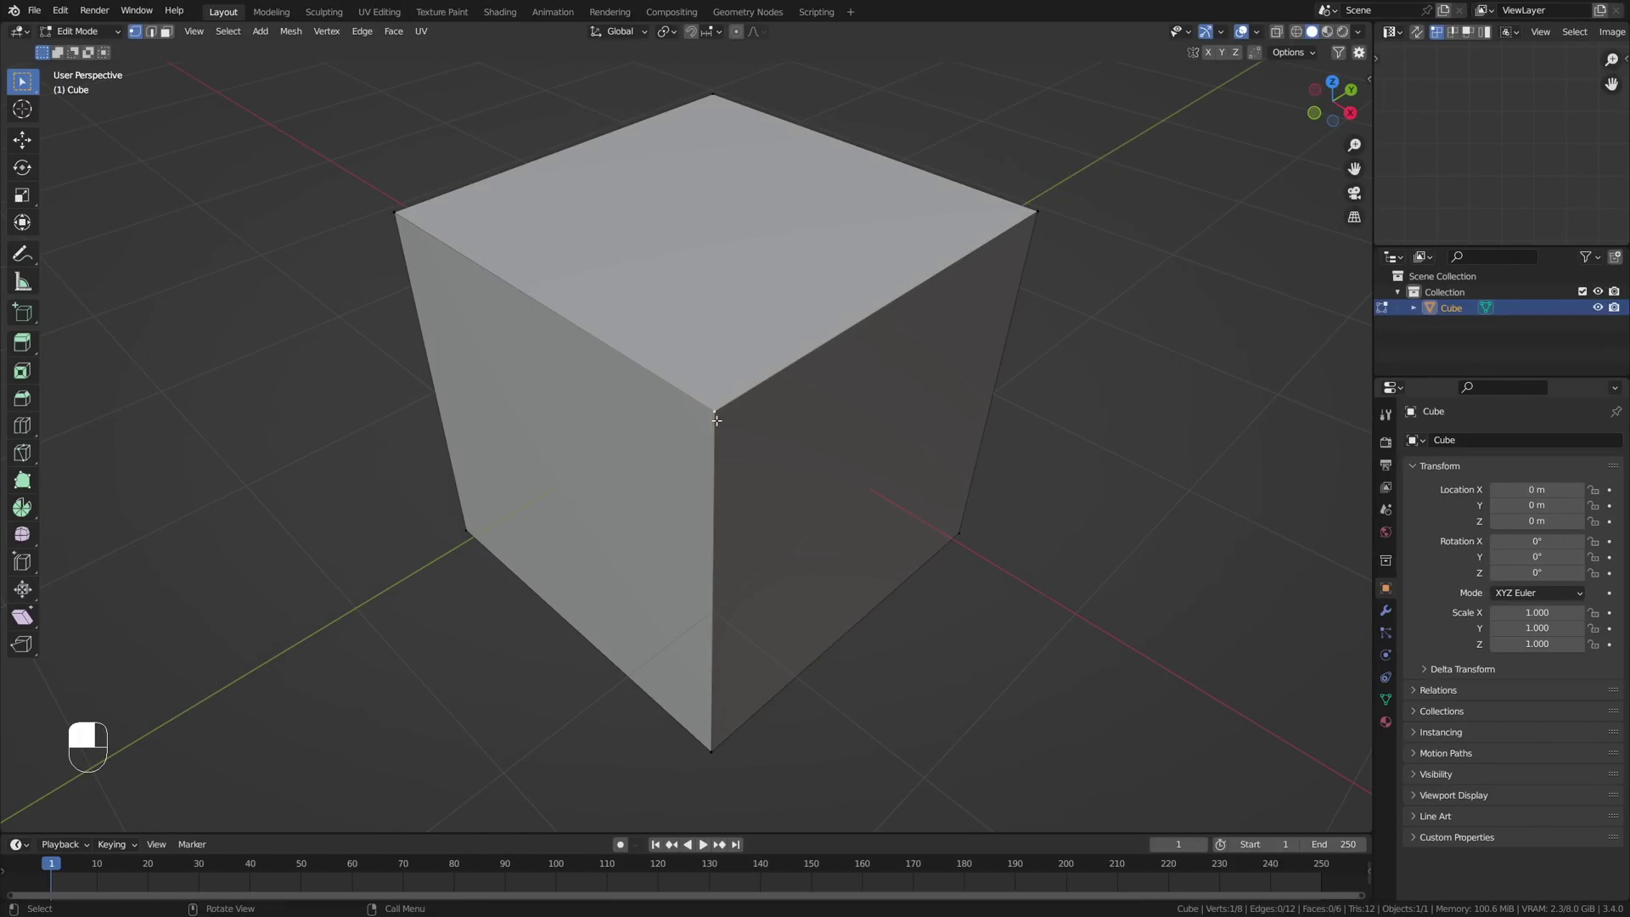
- Vertex-slide the corner vertex along an edge, turning clamping off so it passes the edge end
key(g)
key(g)
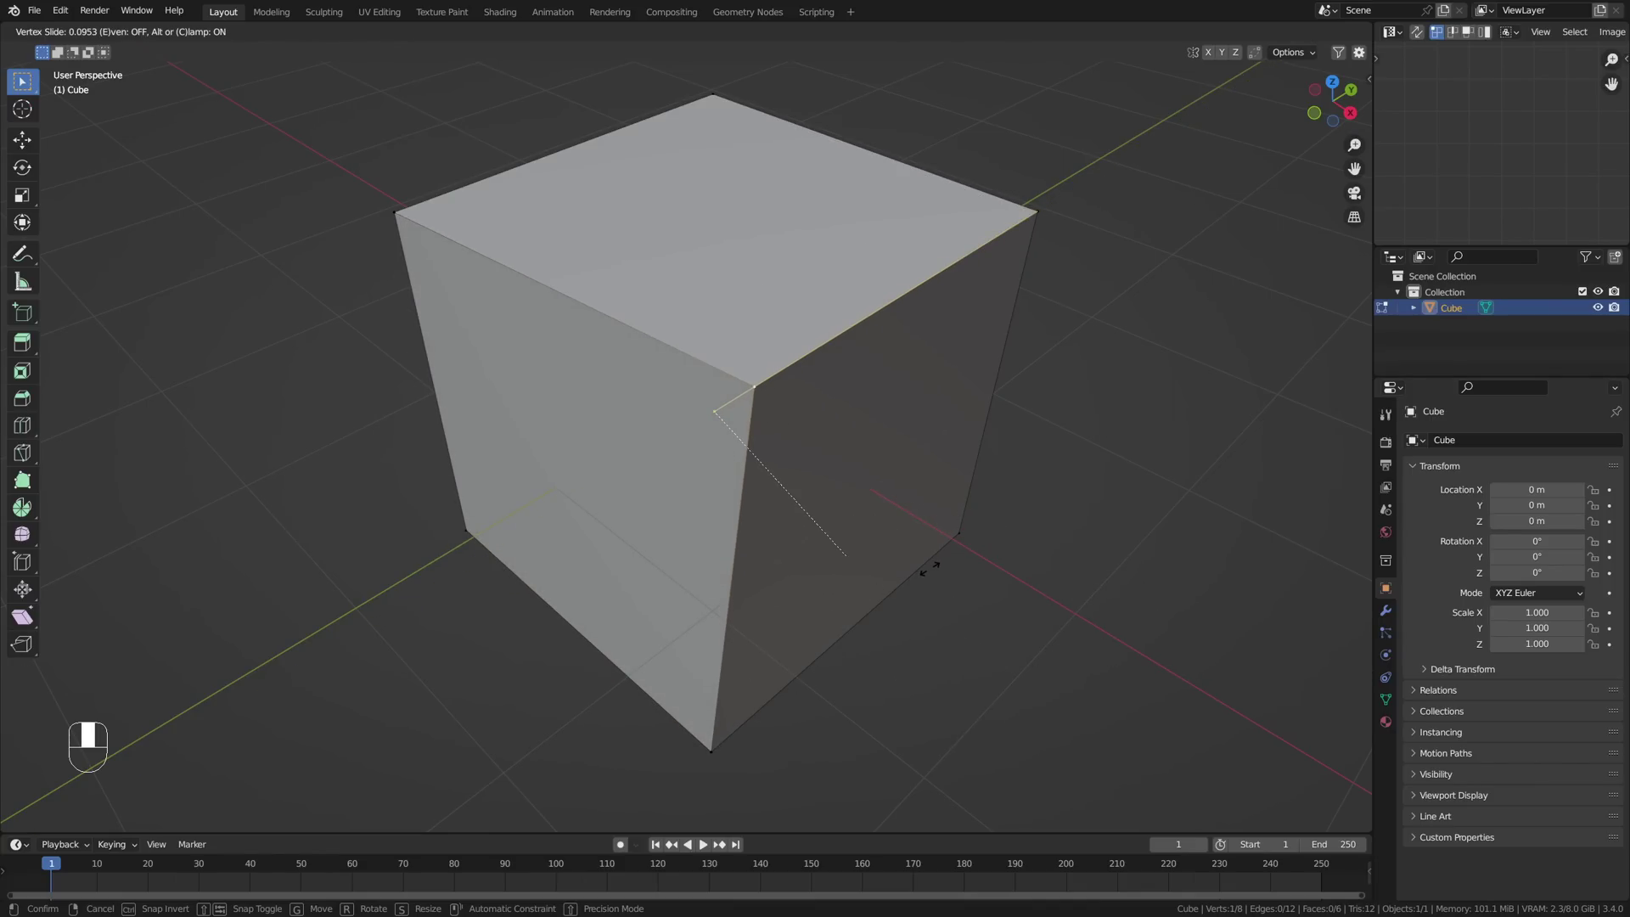
key(c)
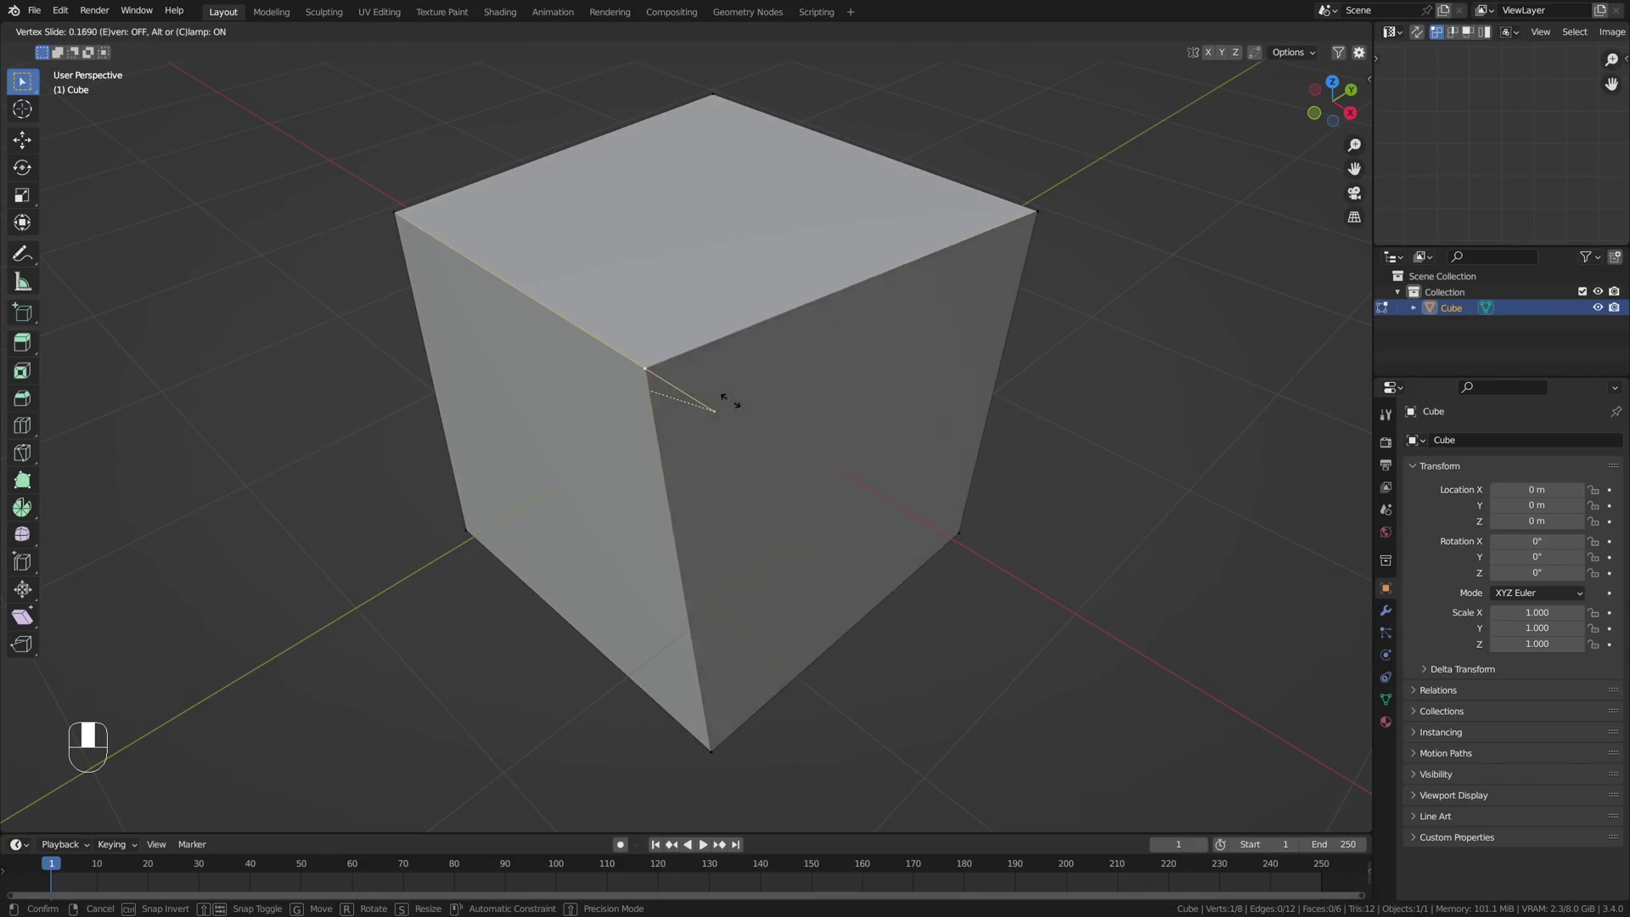
key(c)
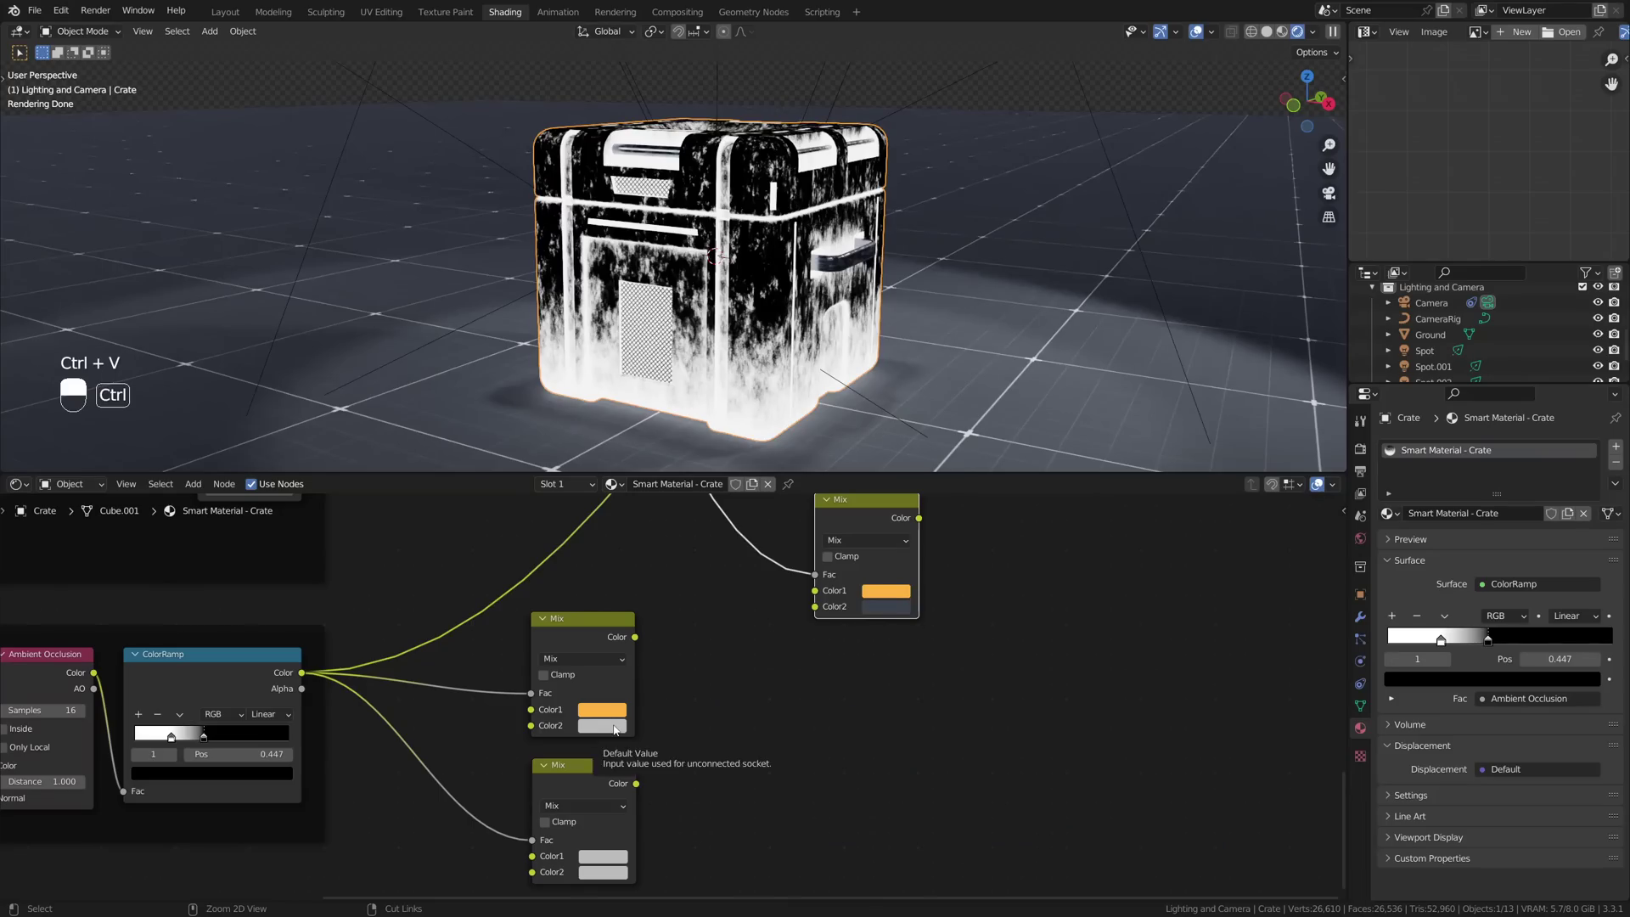
- Preview the middle Mix node, darken its Color2 to brown-orange, then search nodes for 'mix rgb'
ctrl+shift+click(620, 669)
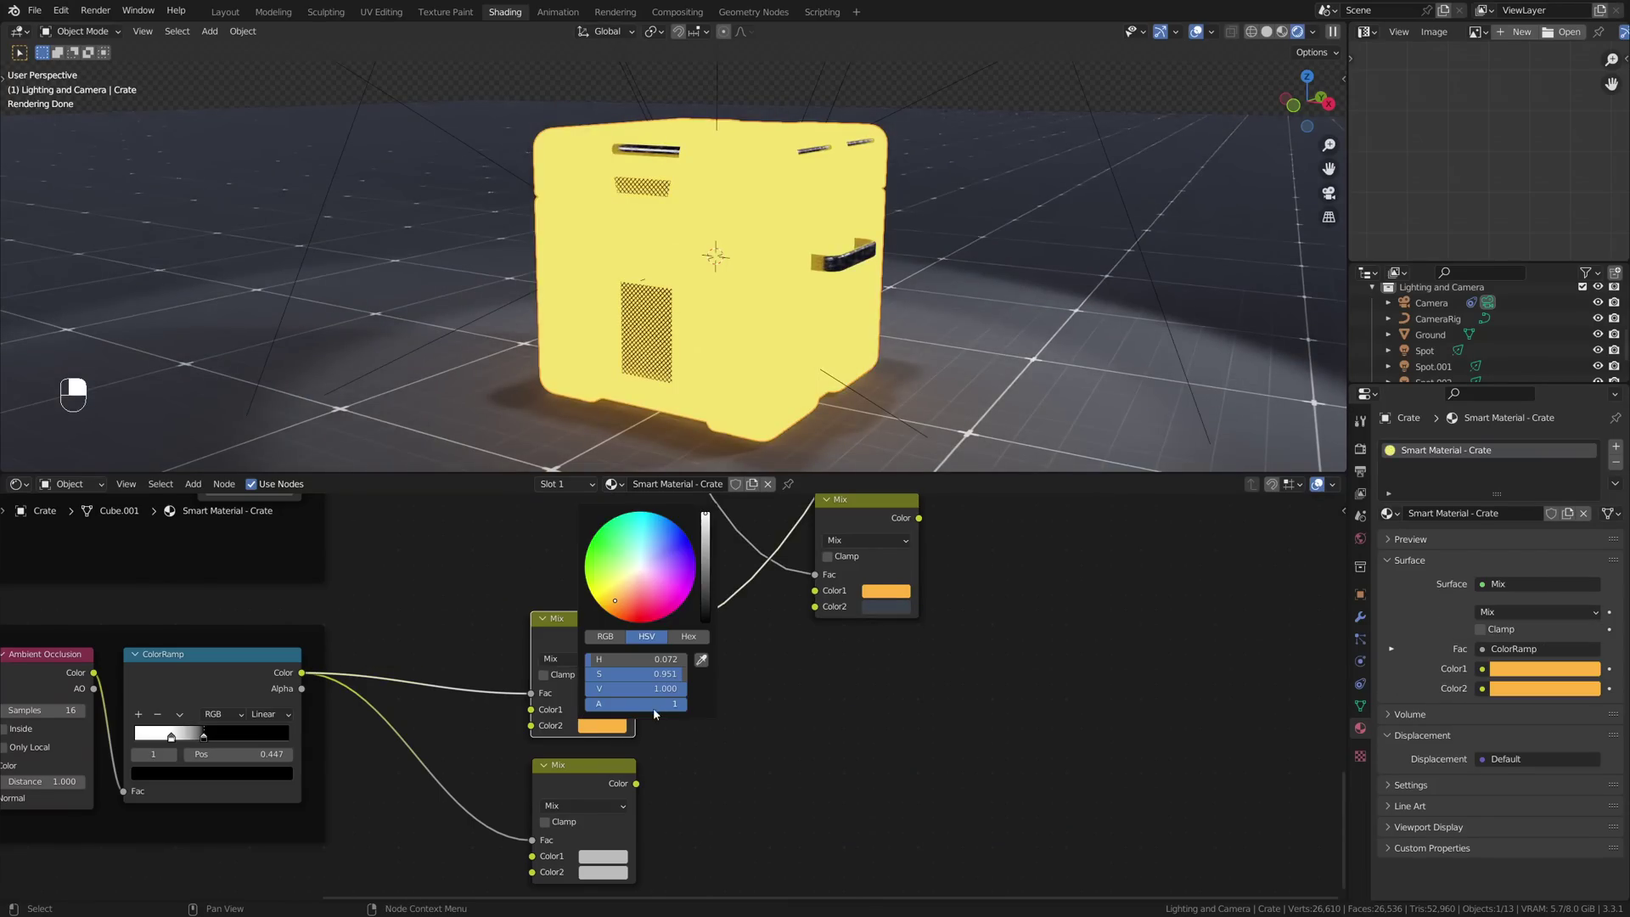
click(605, 726)
drag(704, 514, 705, 556)
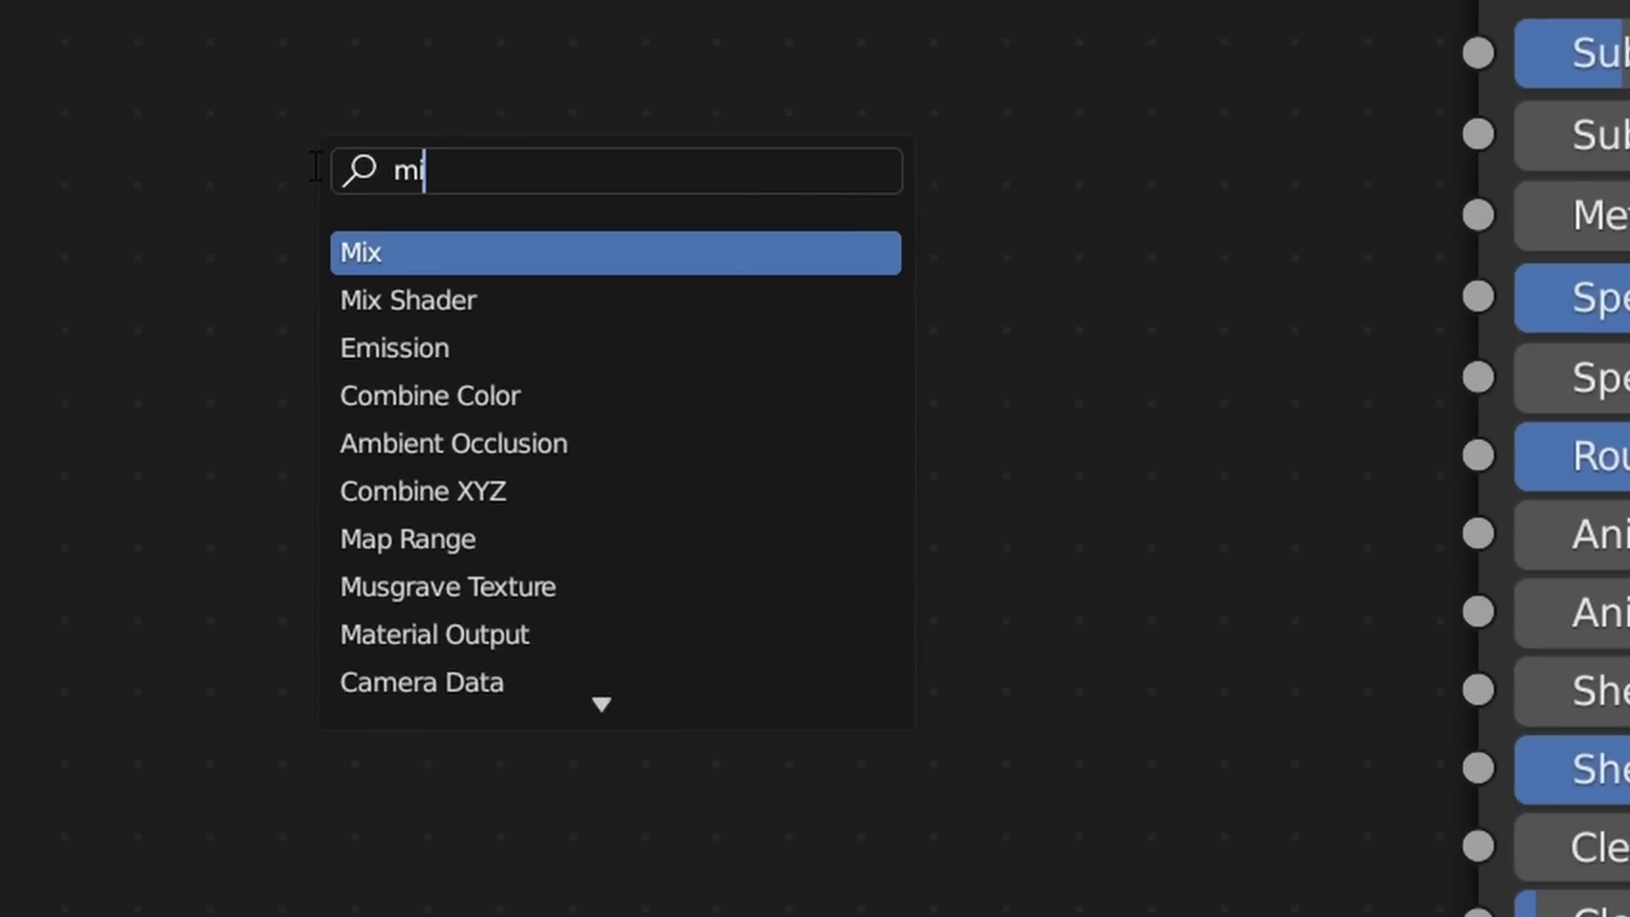
text(x rg)
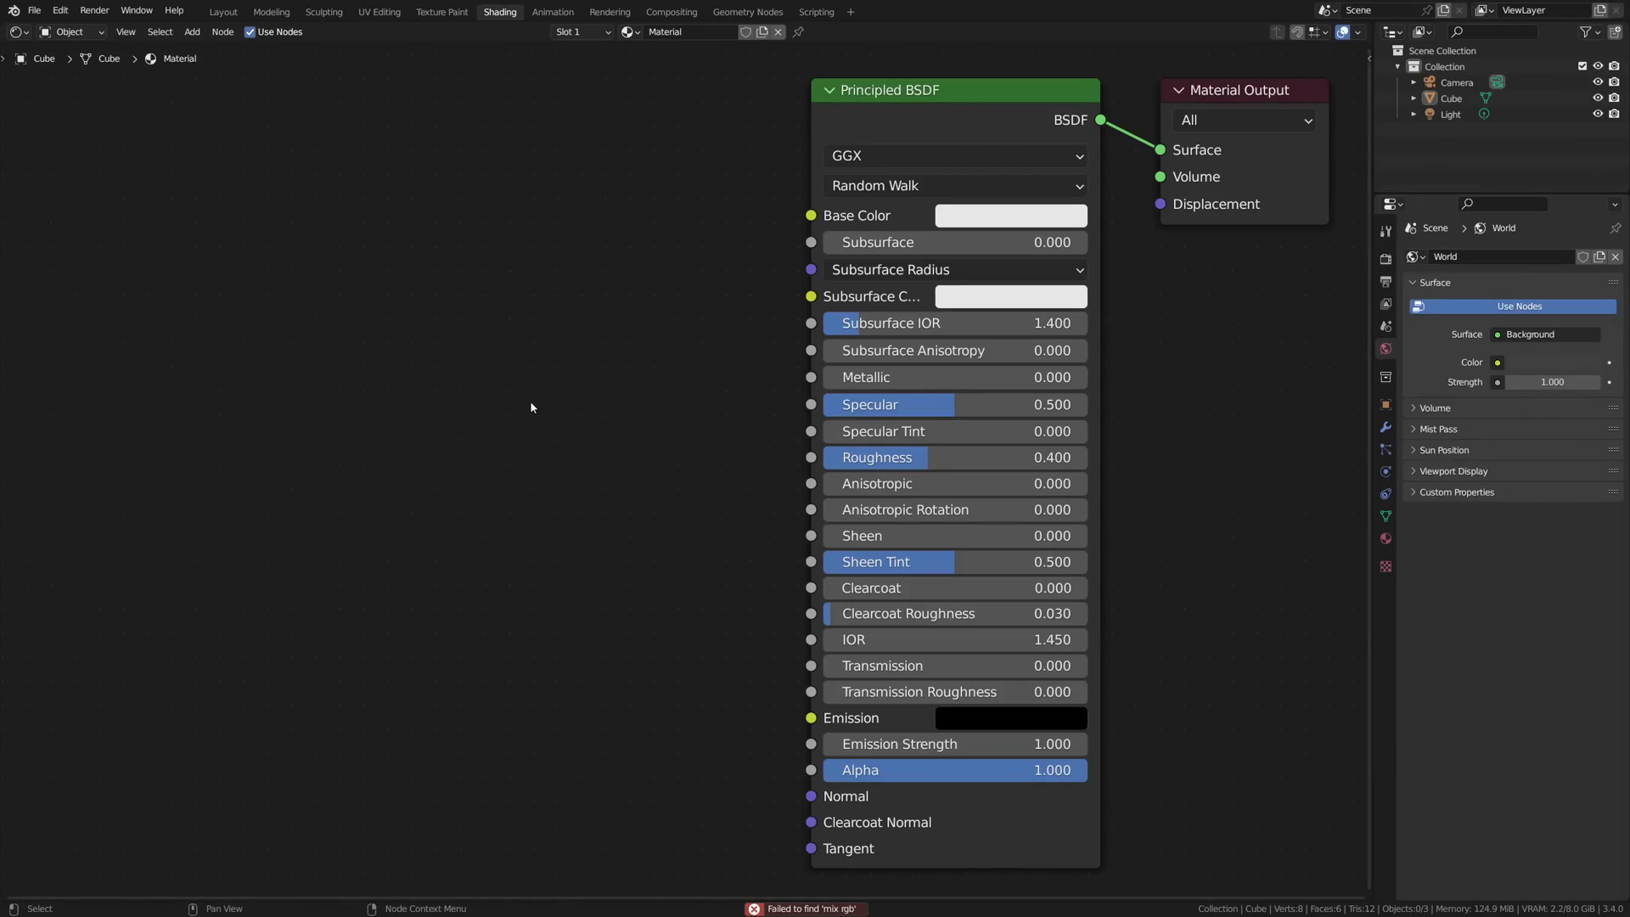
- Add a Mix node via search, set its data type to Color, and move it up-left
key(shift+a)
click(530, 407)
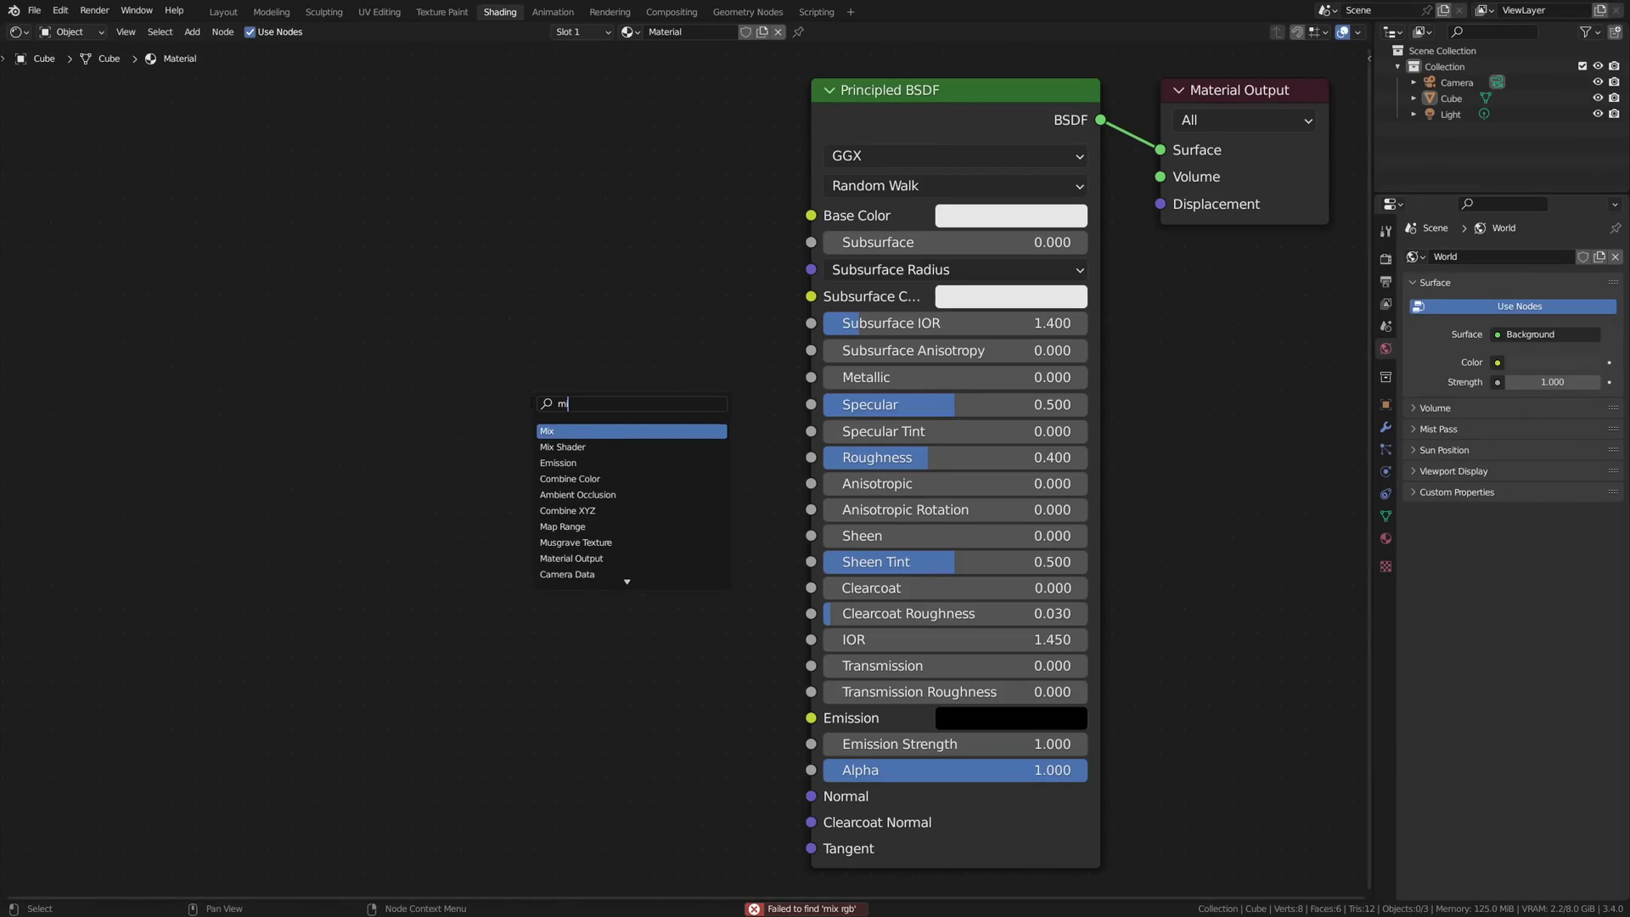
key(Return)
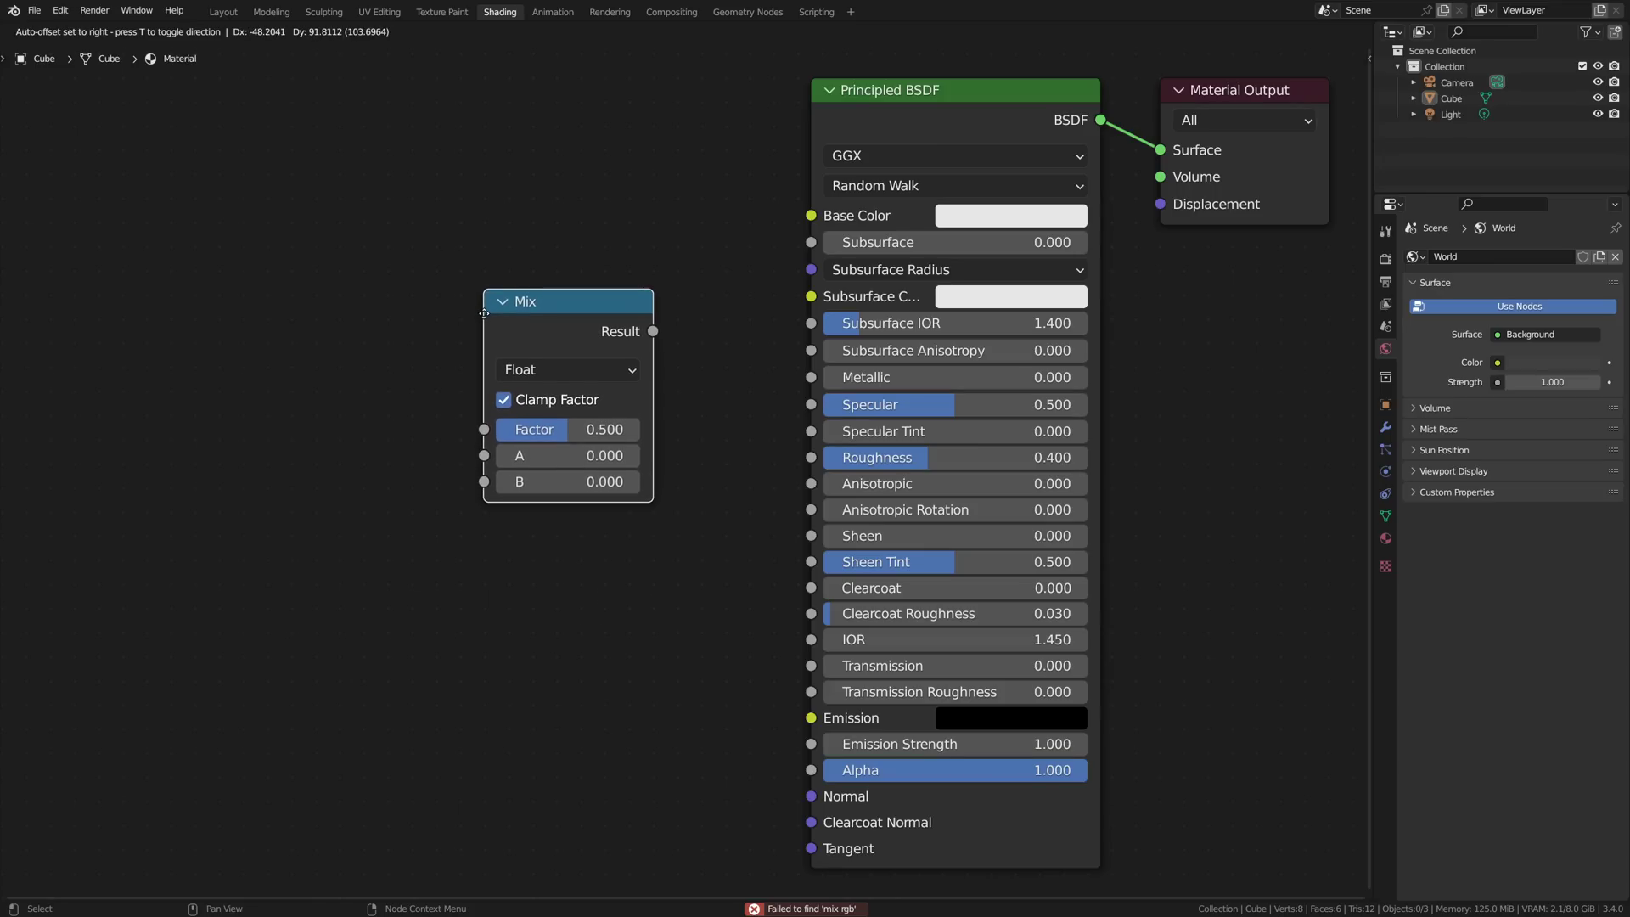
click(483, 314)
click(542, 368)
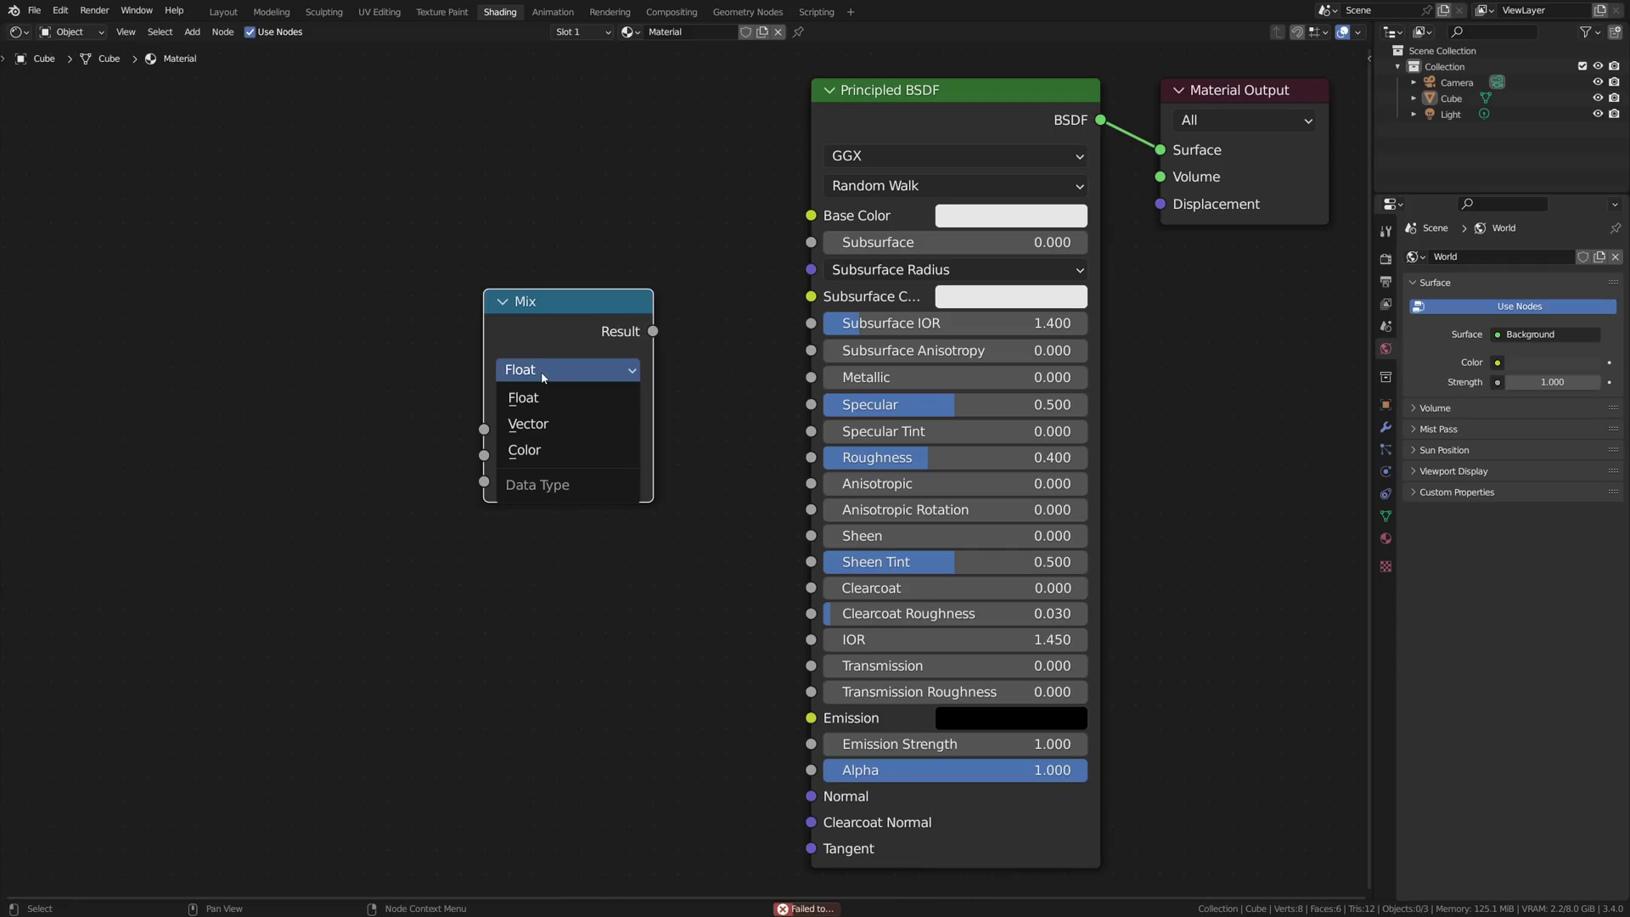
click(541, 450)
drag(556, 330, 488, 294)
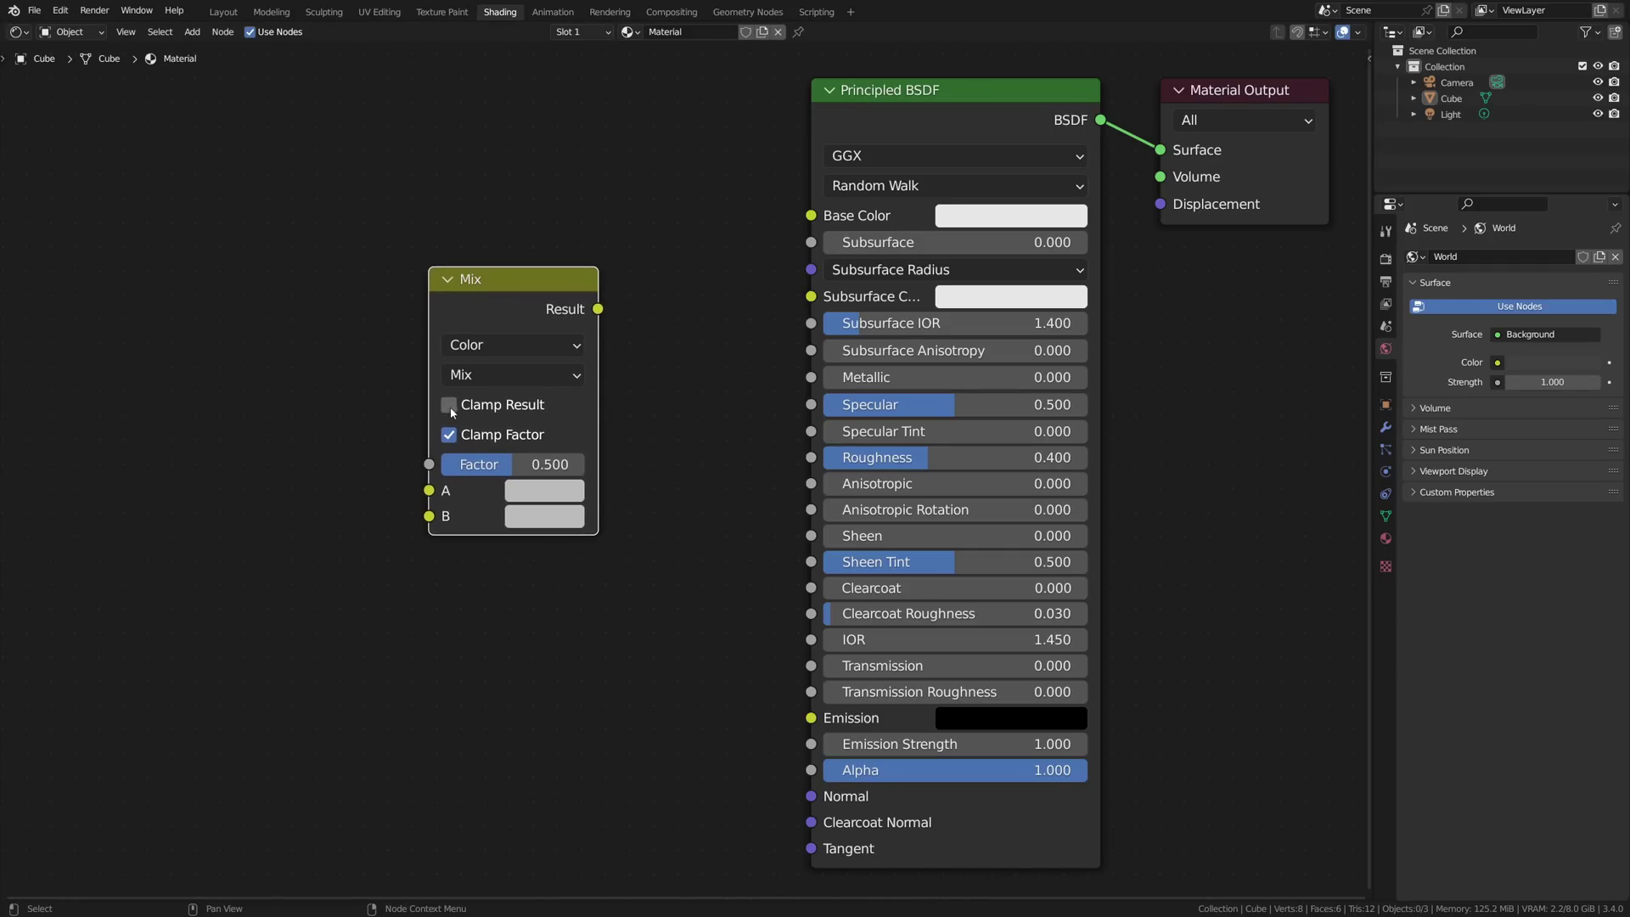
- Try the Mix node's blend modes and Vector data type, then switch it back to Float
click(484, 377)
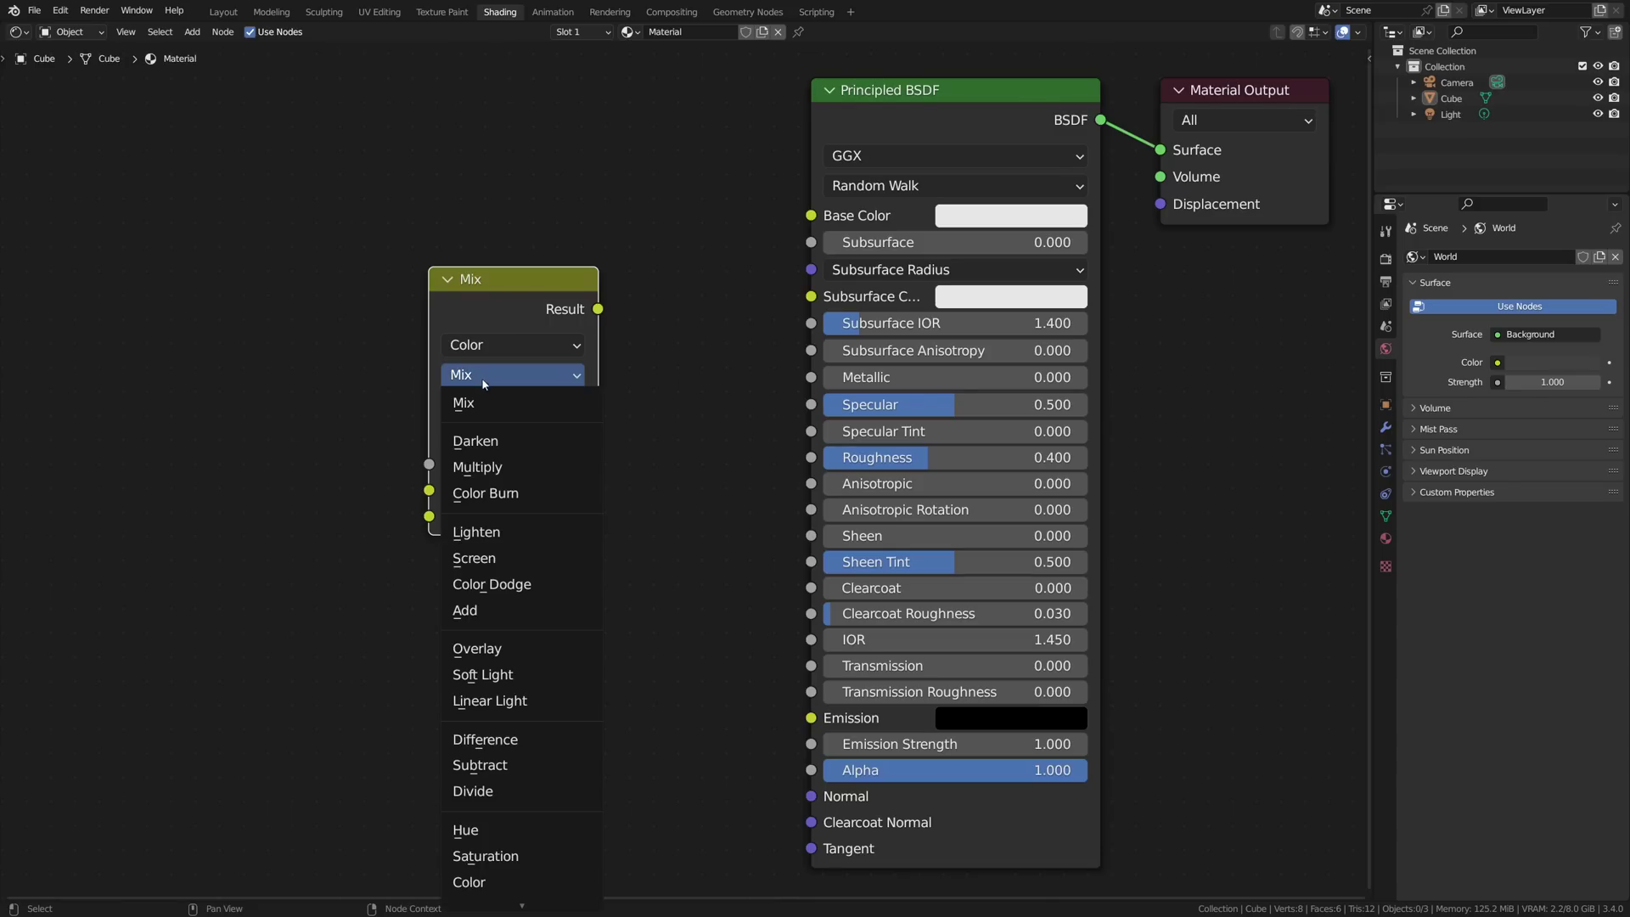
mouse_move(519, 906)
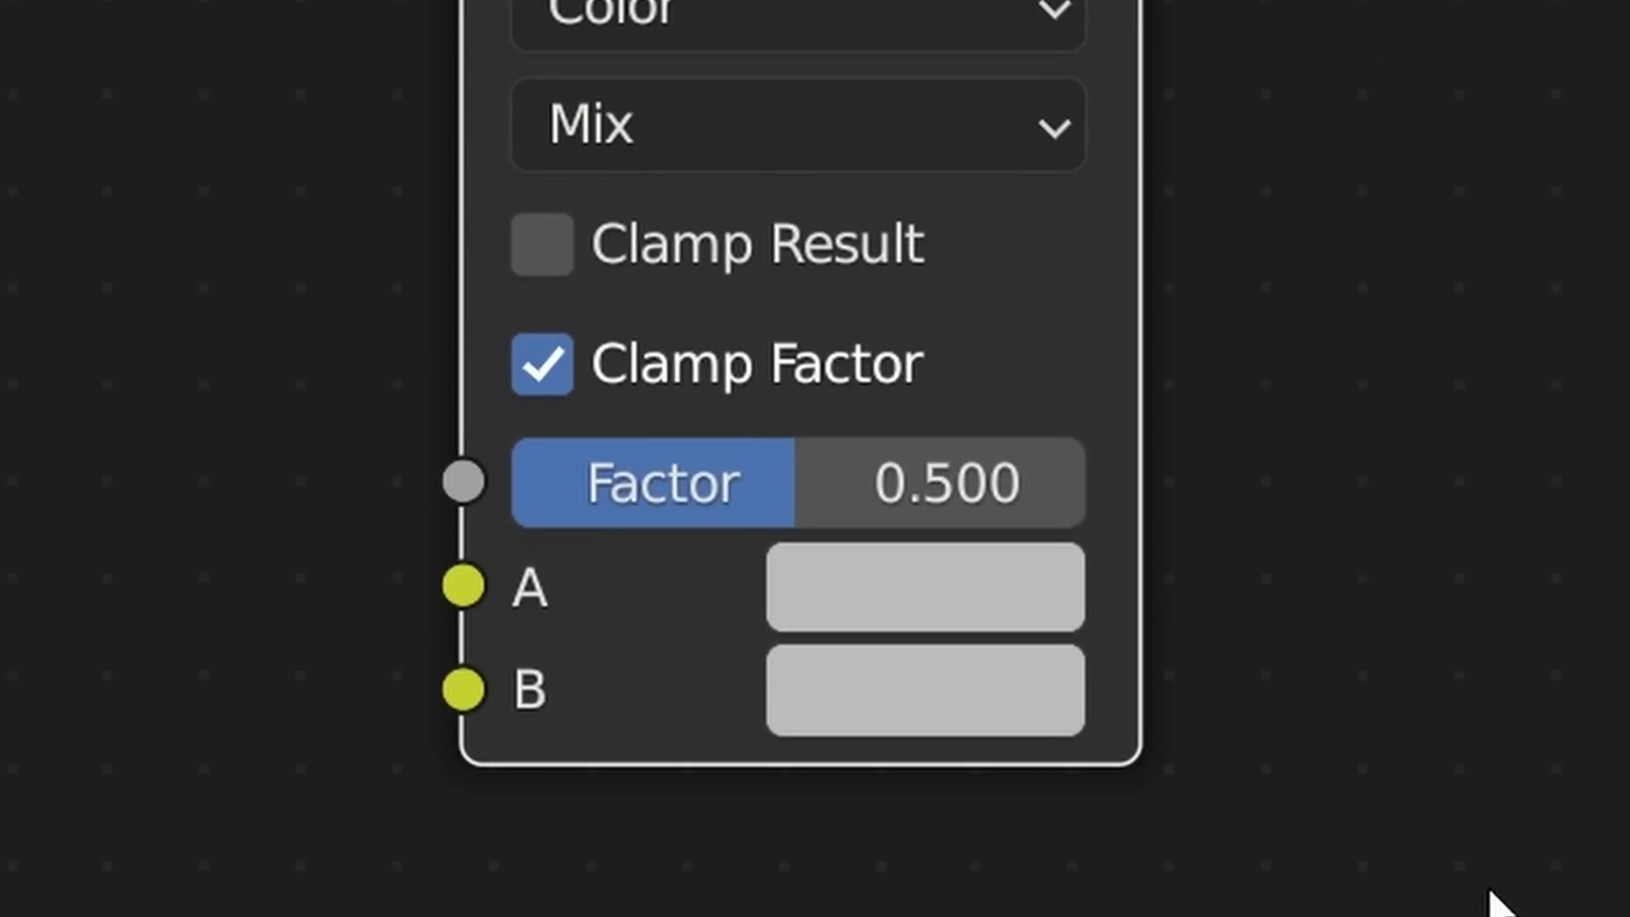
click(875, 38)
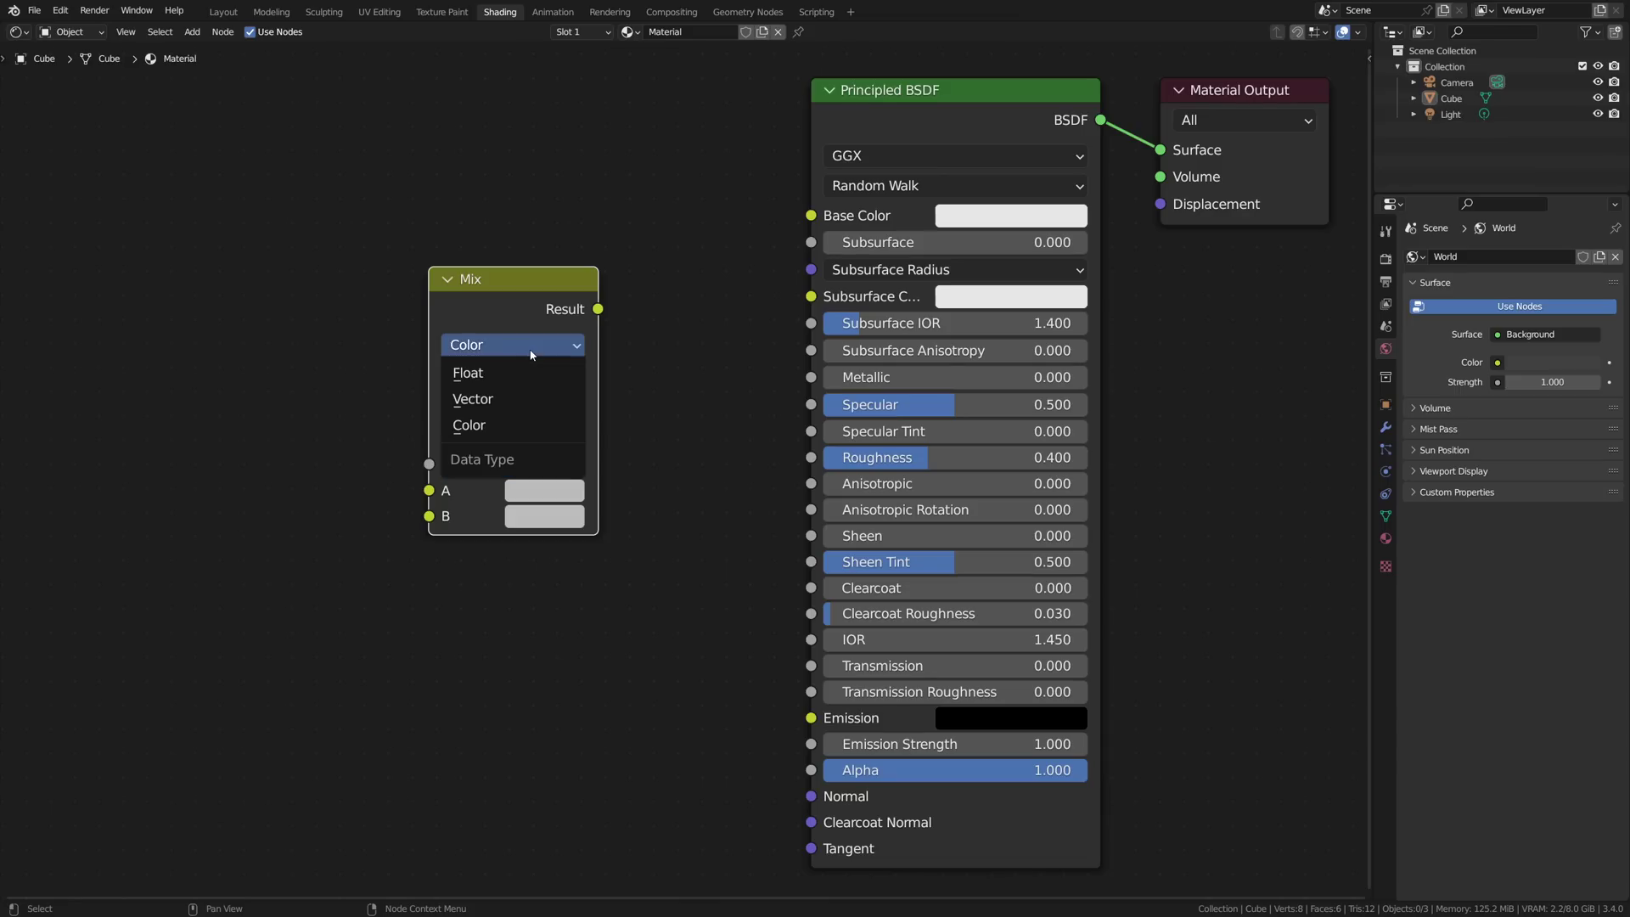
click(514, 399)
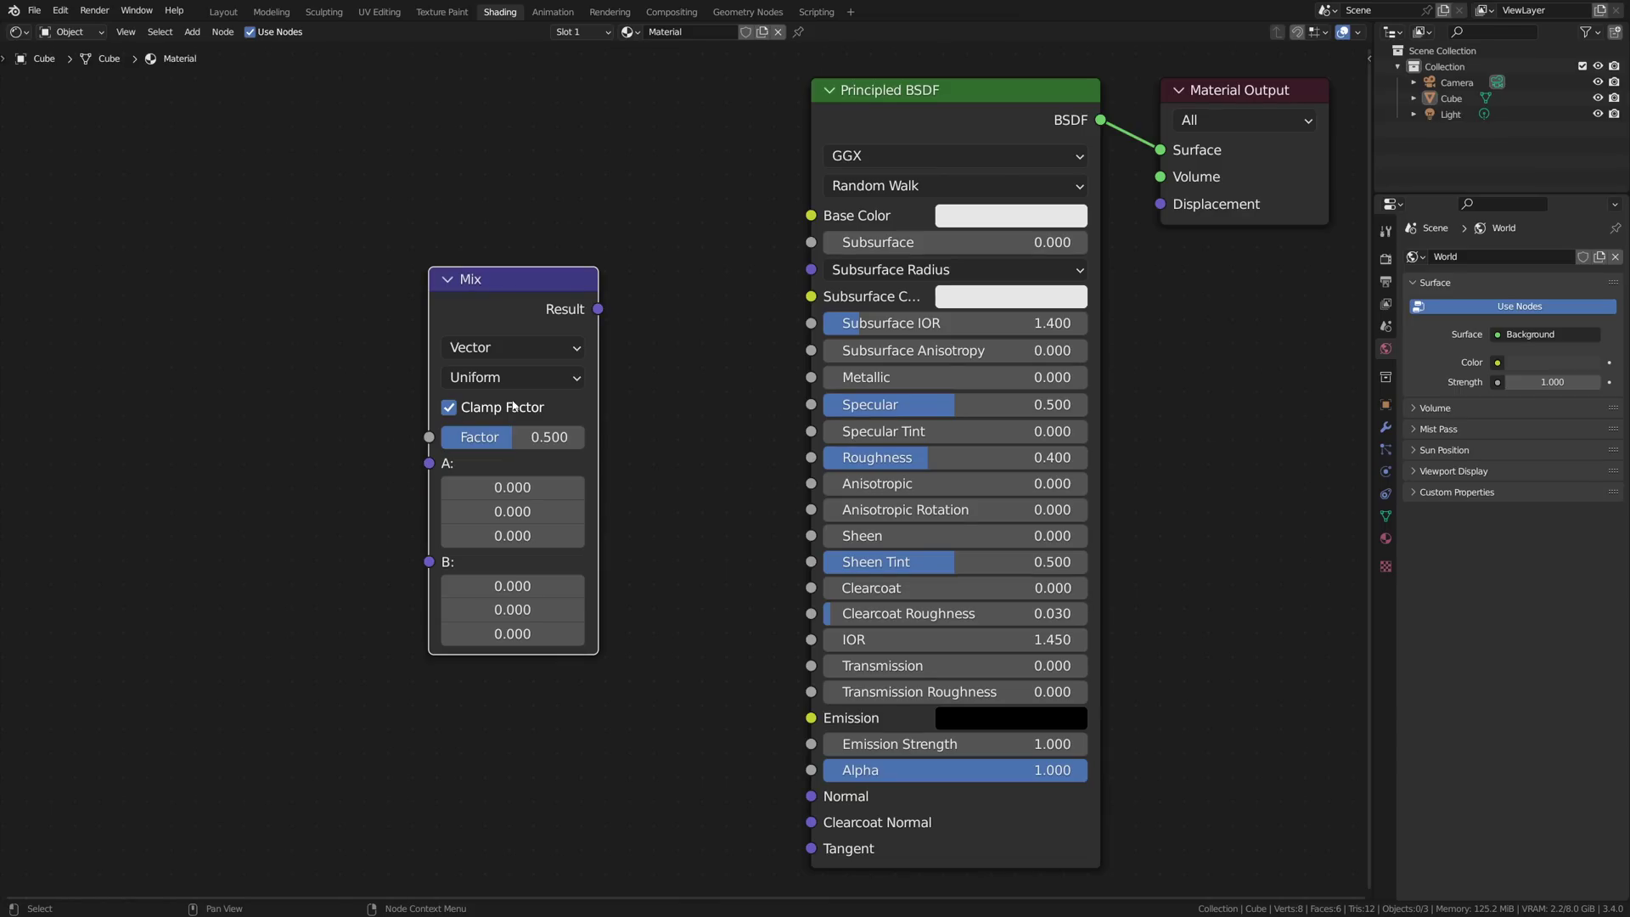
click(518, 355)
click(505, 379)
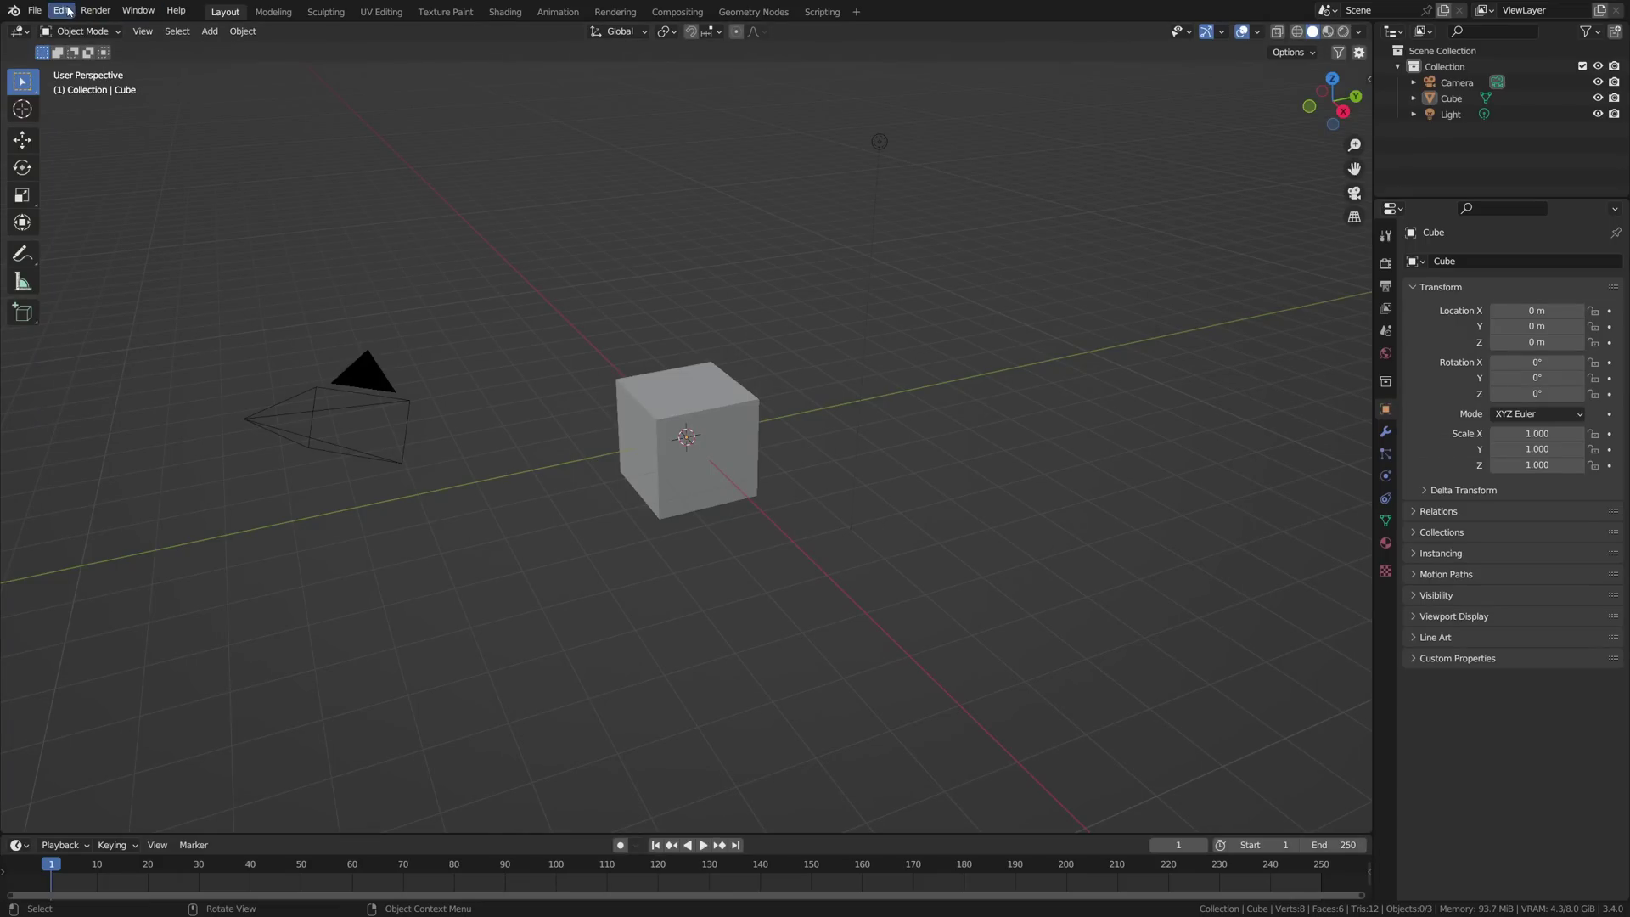
- Search the Preferences add-ons for 'node w' to enable Node Wrangler
click(63, 10)
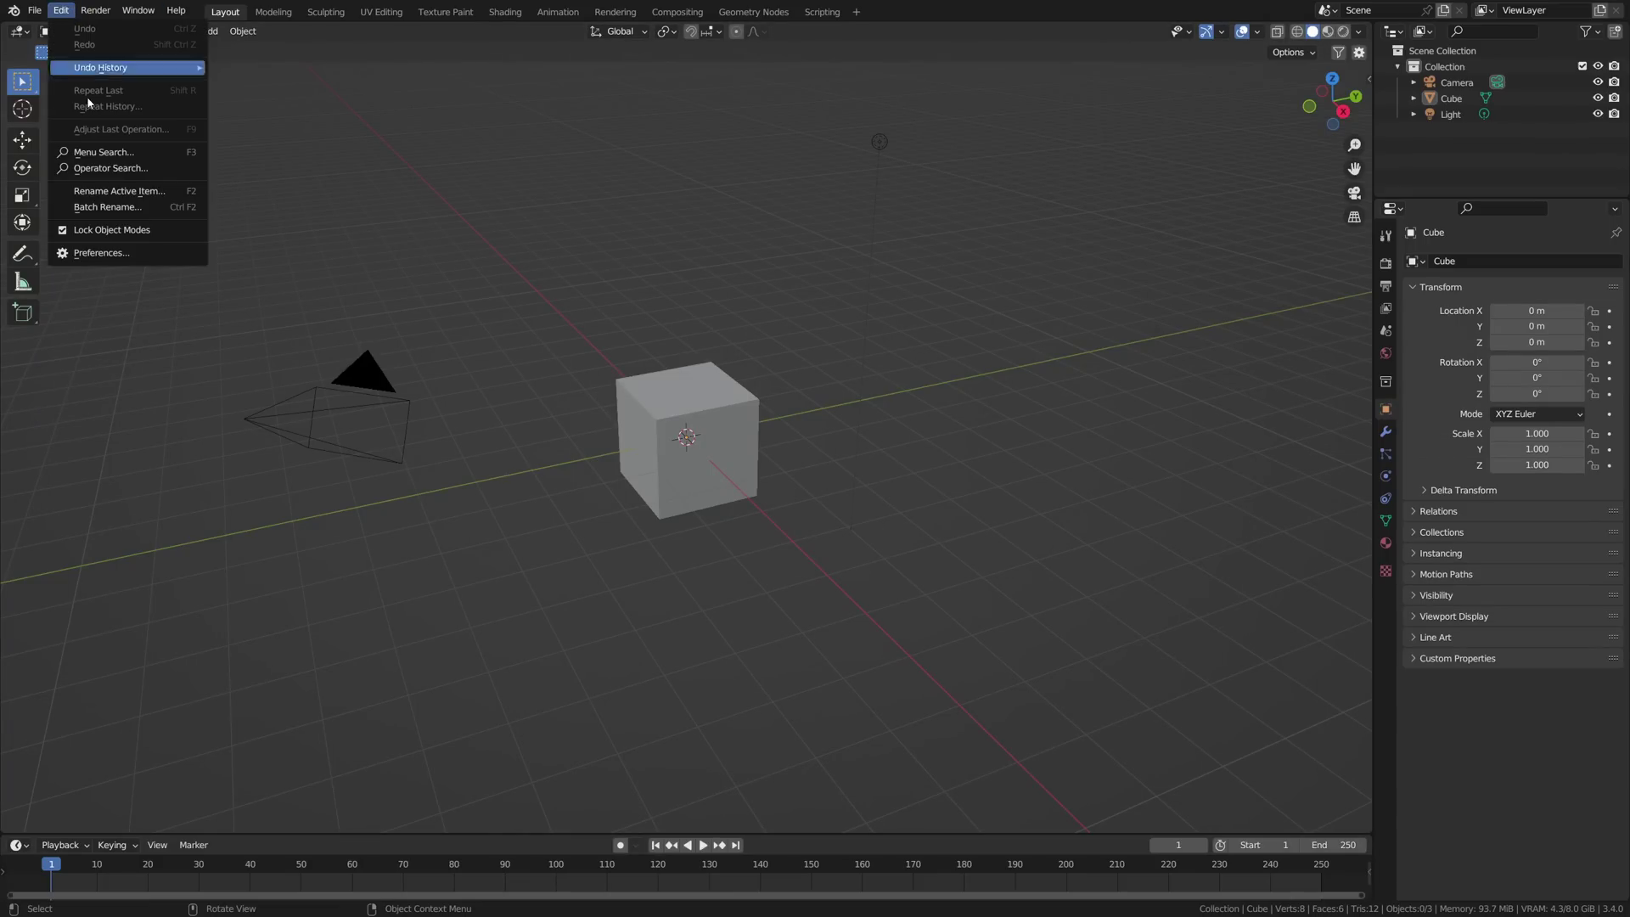
click(106, 252)
click(422, 73)
text(node w)
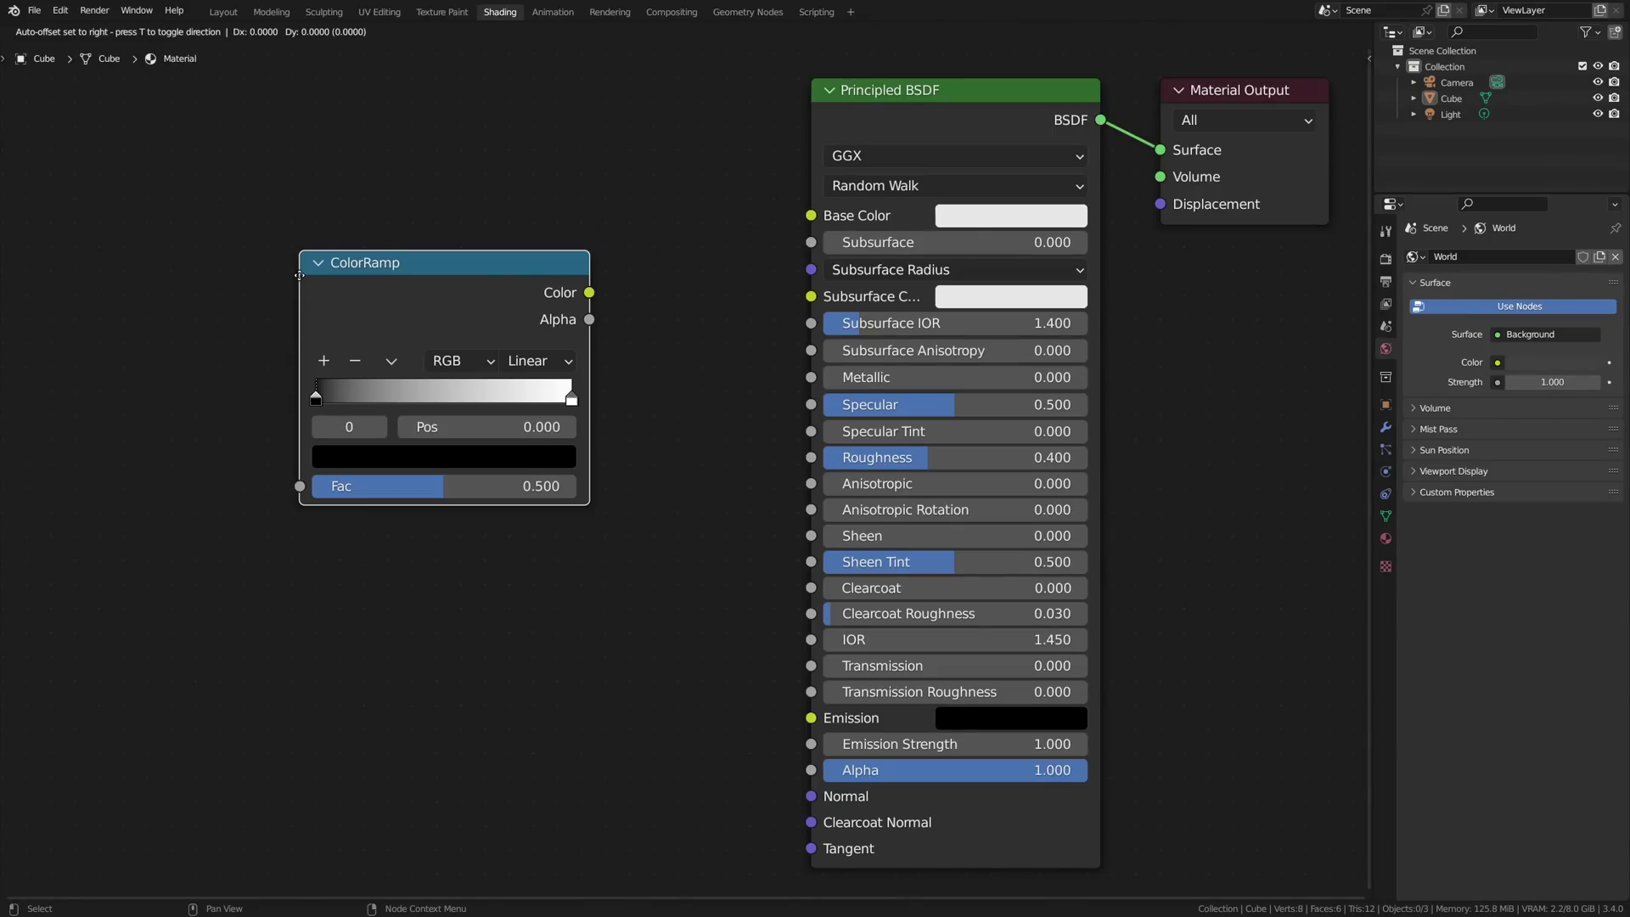
- Duplicate the ColorRamp below the first and lazy-mix both into a new Mix node
click(166, 191)
key(shift+d)
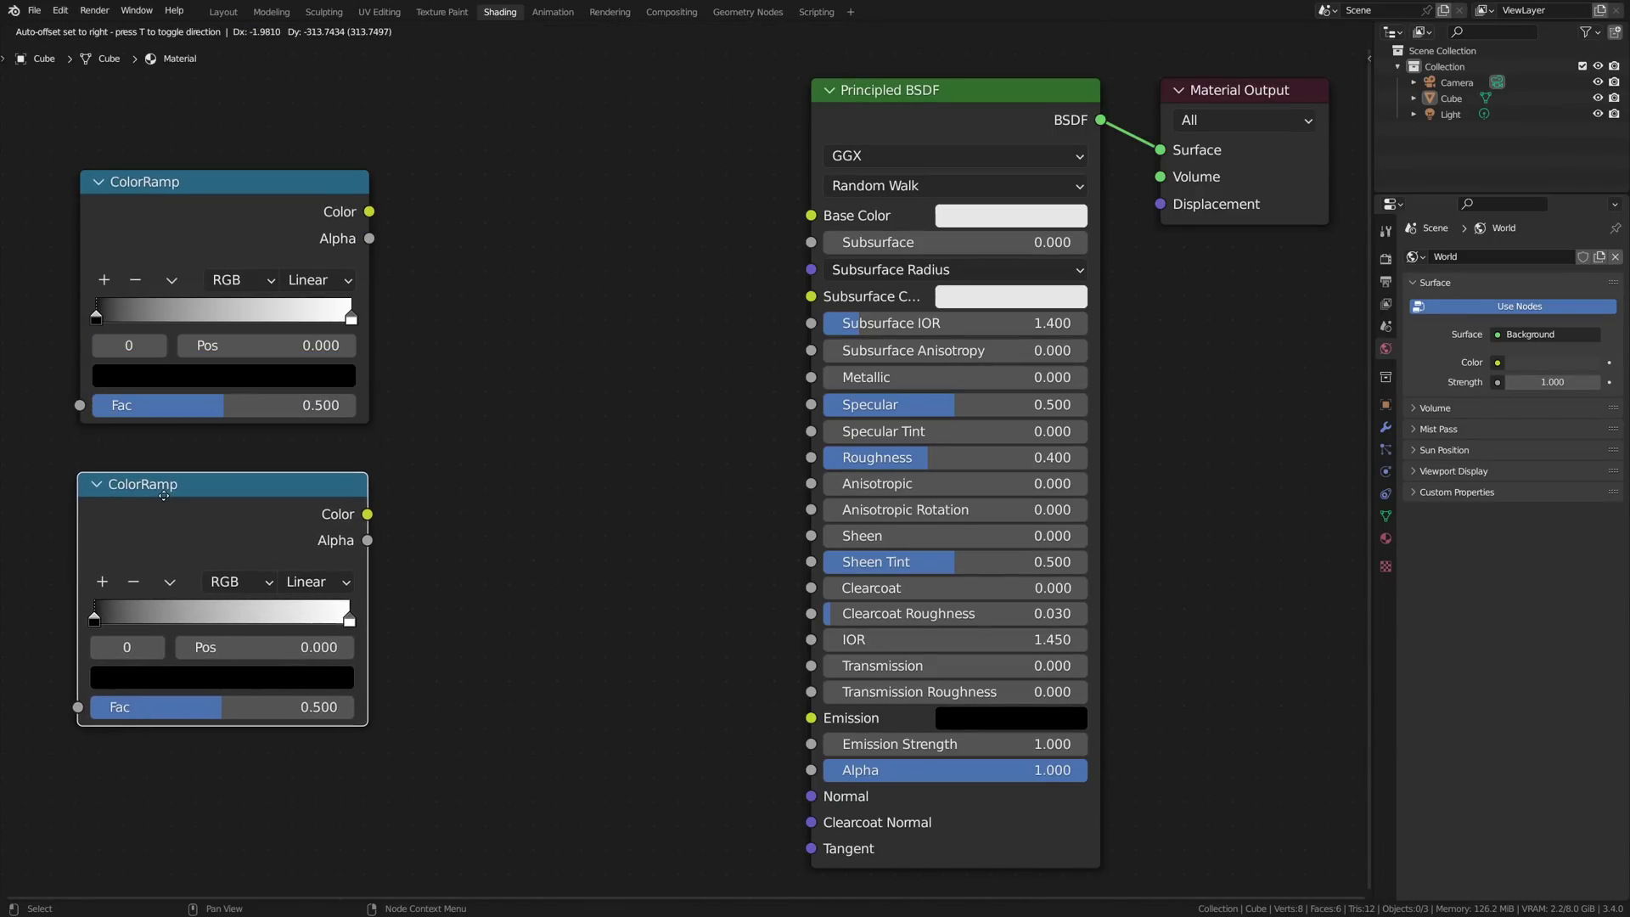
click(169, 500)
ctrl+shift+right_drag(192, 260, 196, 552)
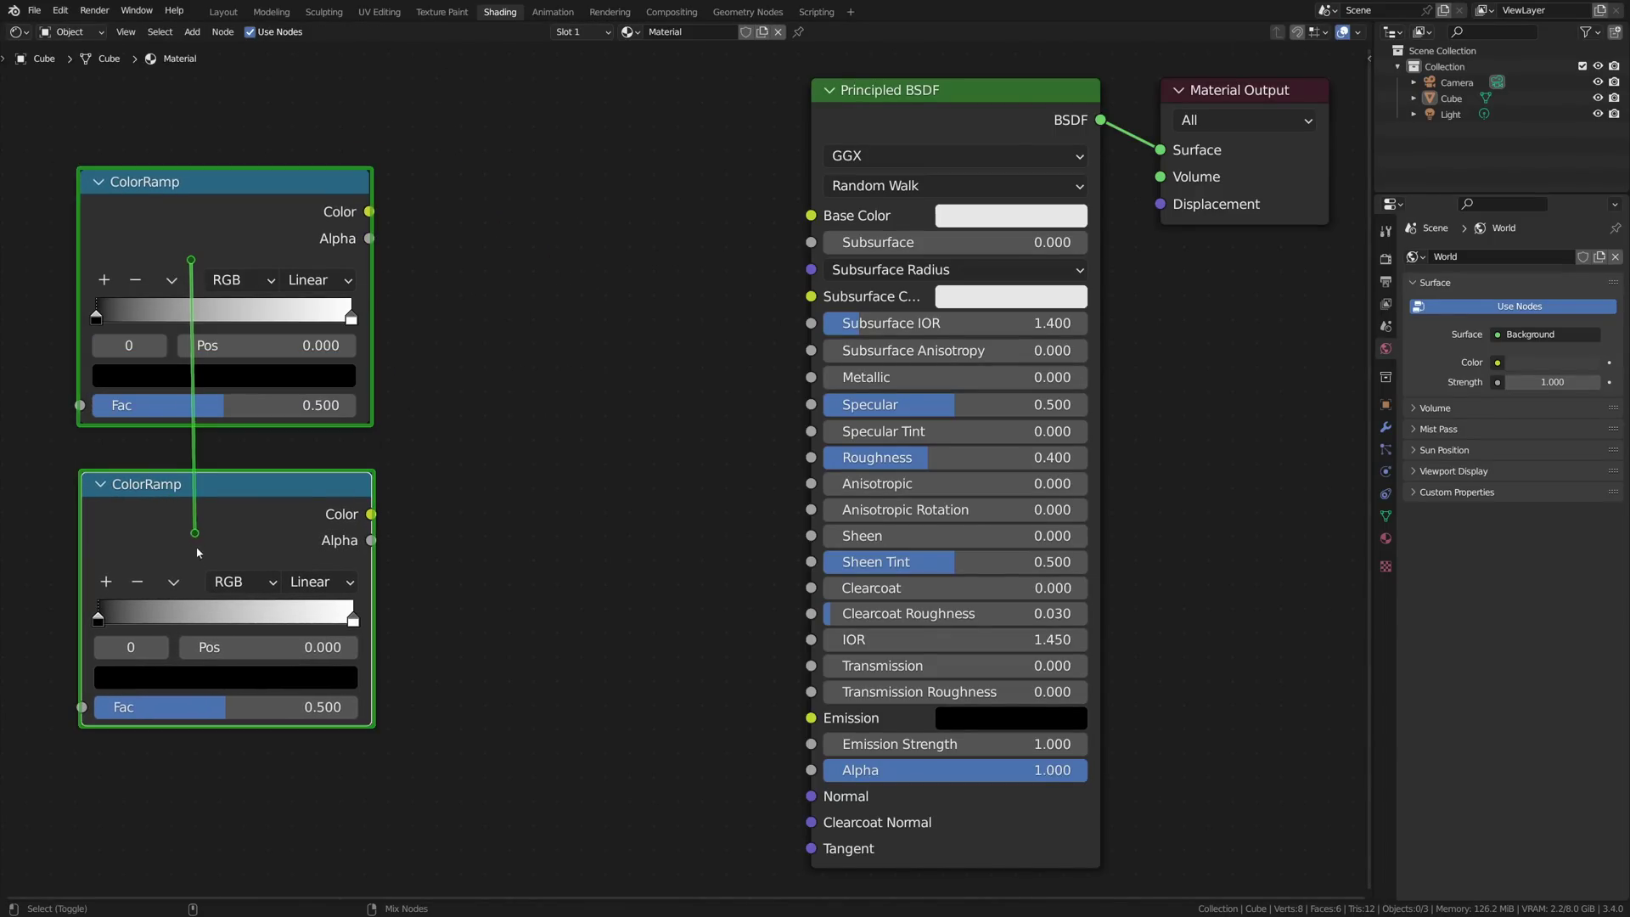
ctrl+shift+right_drag(206, 608, 206, 611)
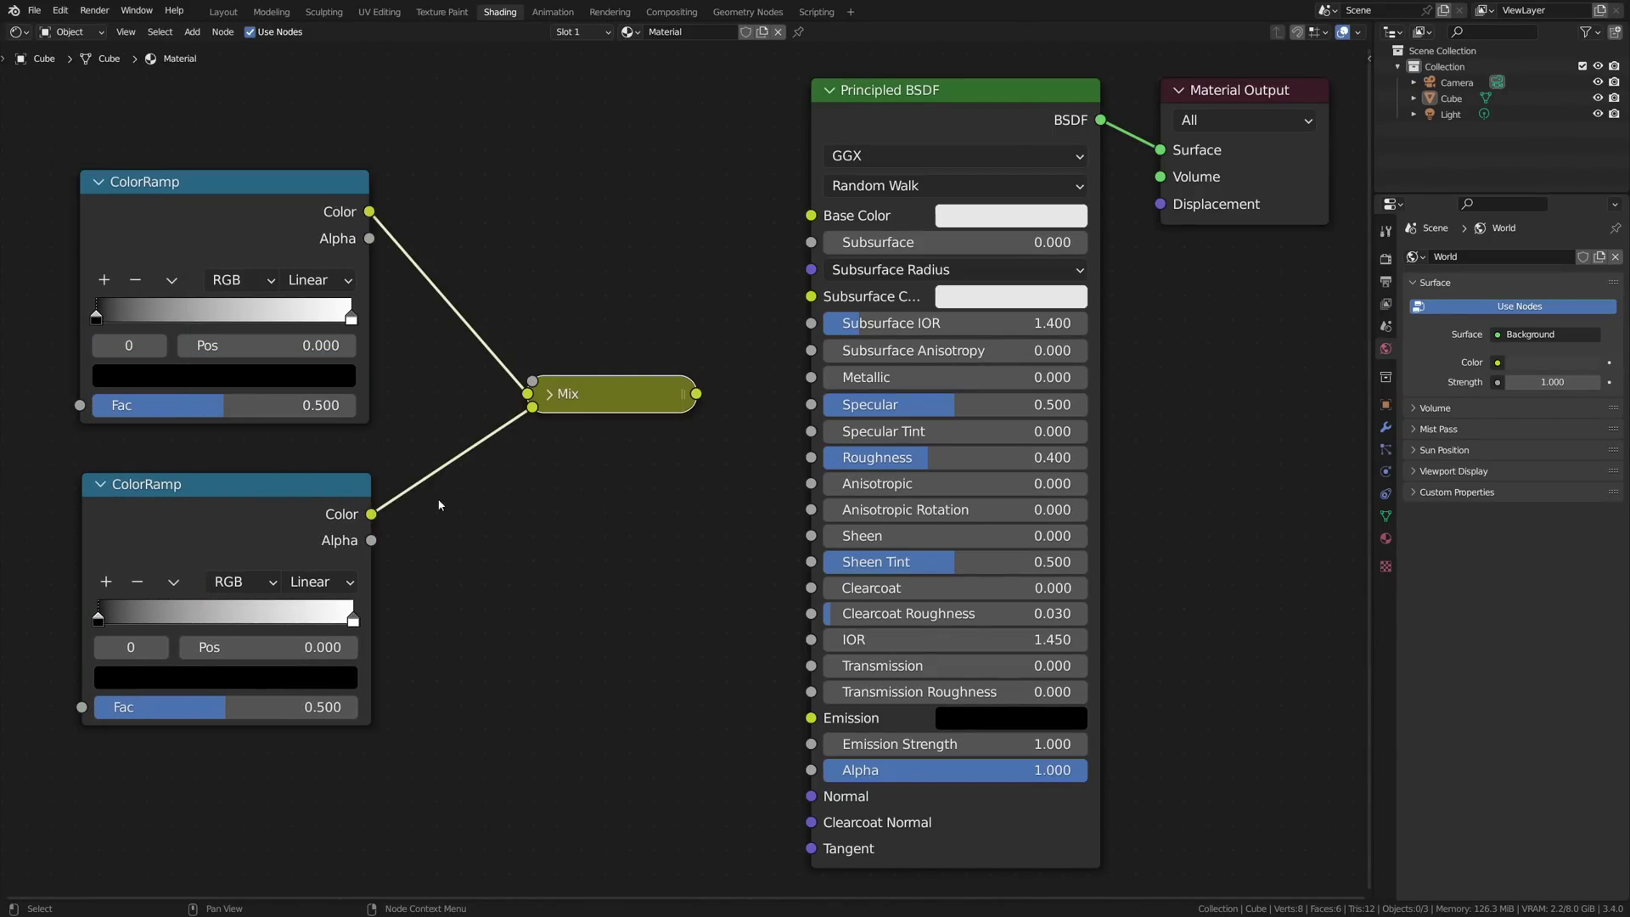
- Place the new Mix node beside the ColorRamps, keep blend mode Mix, and show its name Mix (Legacy)
click(551, 394)
drag(551, 395, 541, 246)
click(574, 304)
click(574, 307)
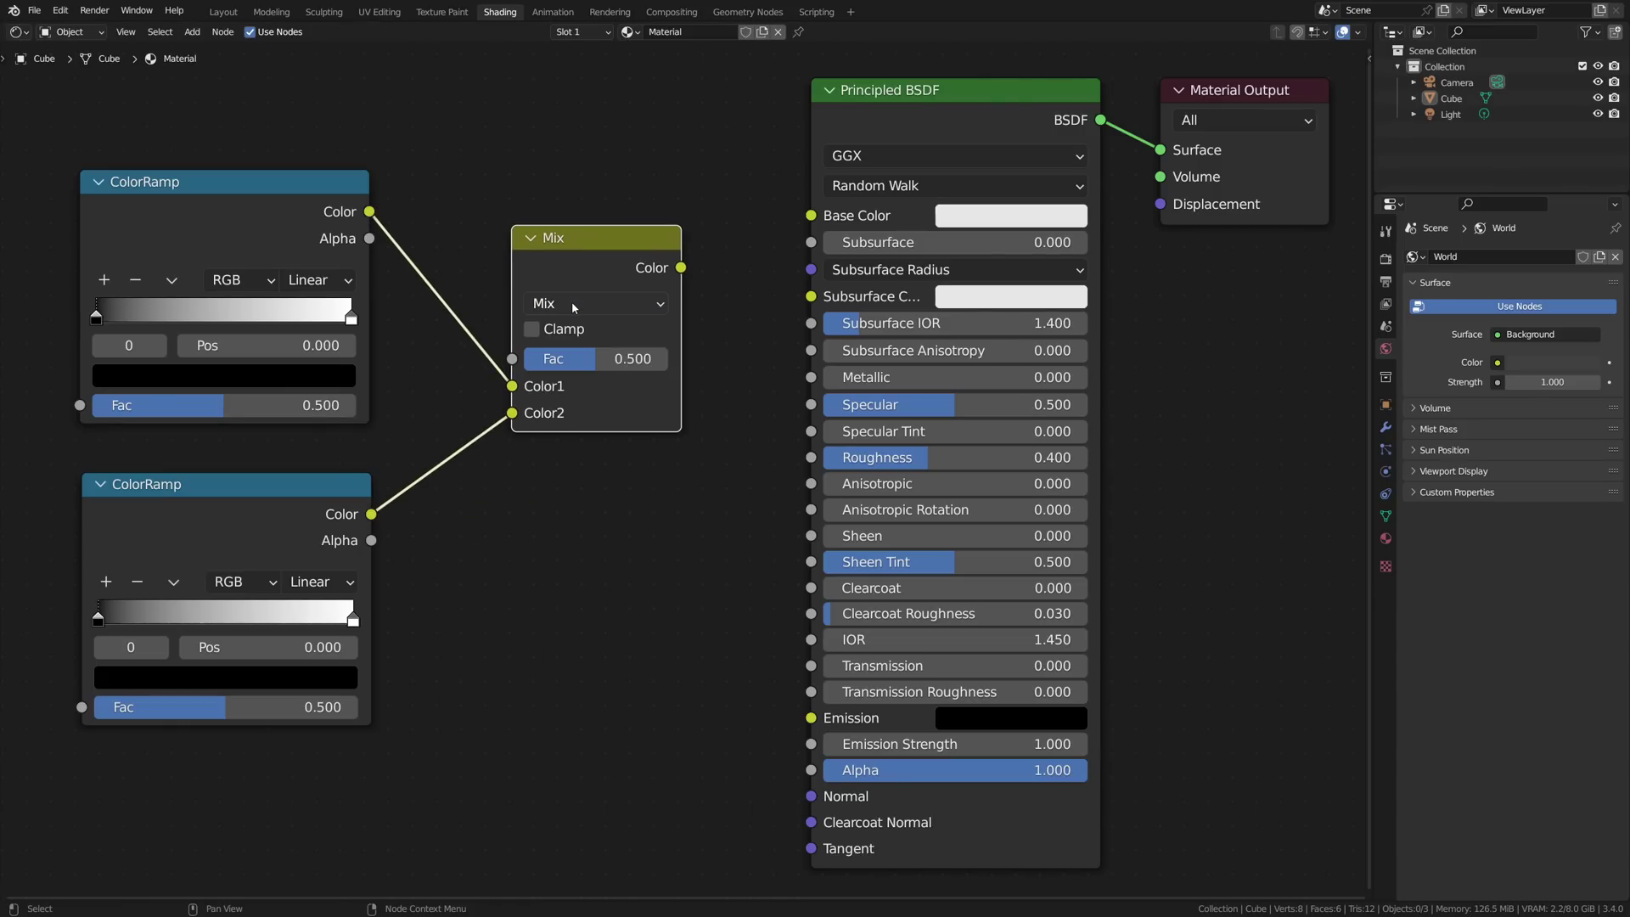
key(n)
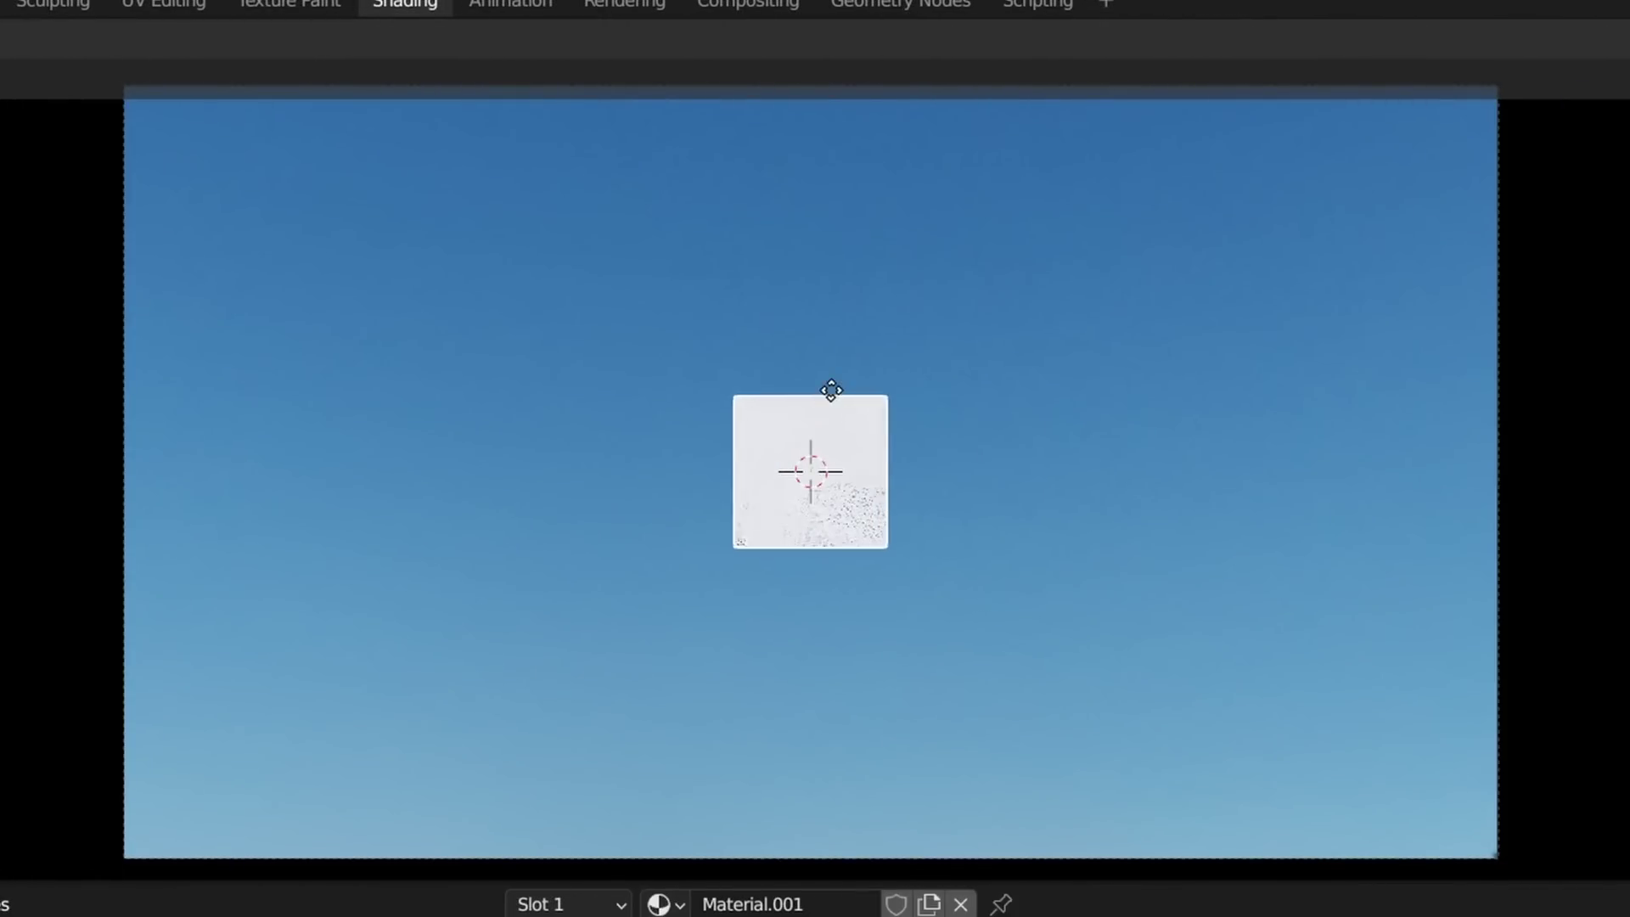
- Add a Camera Data node and a Map Range node to the sport-smoke material
key(g)
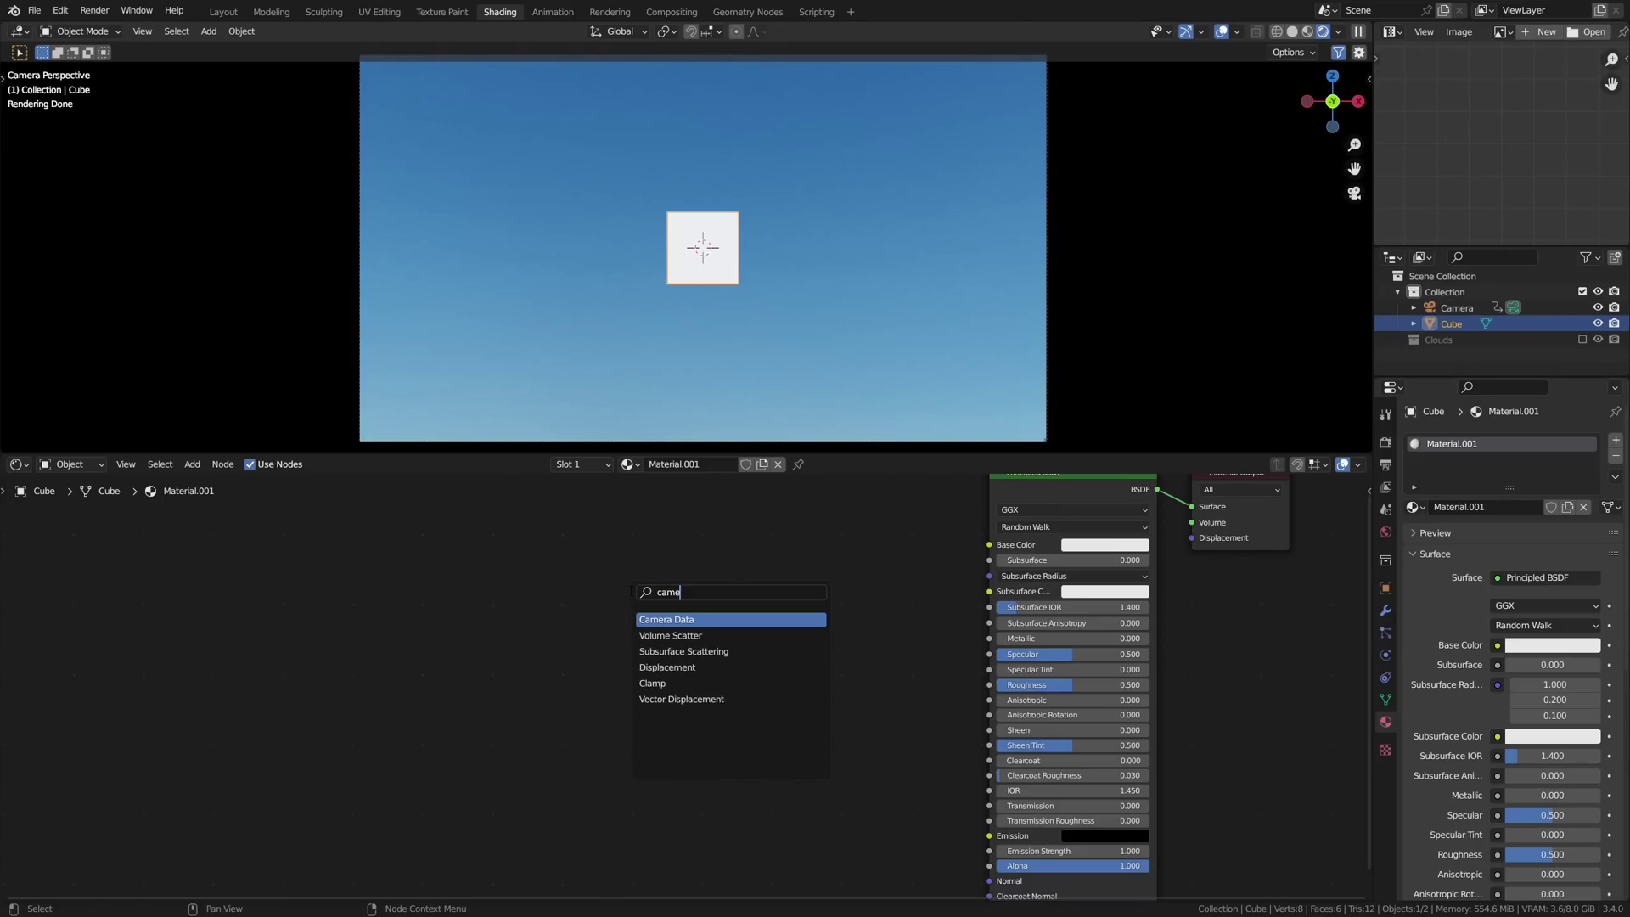
key(Return)
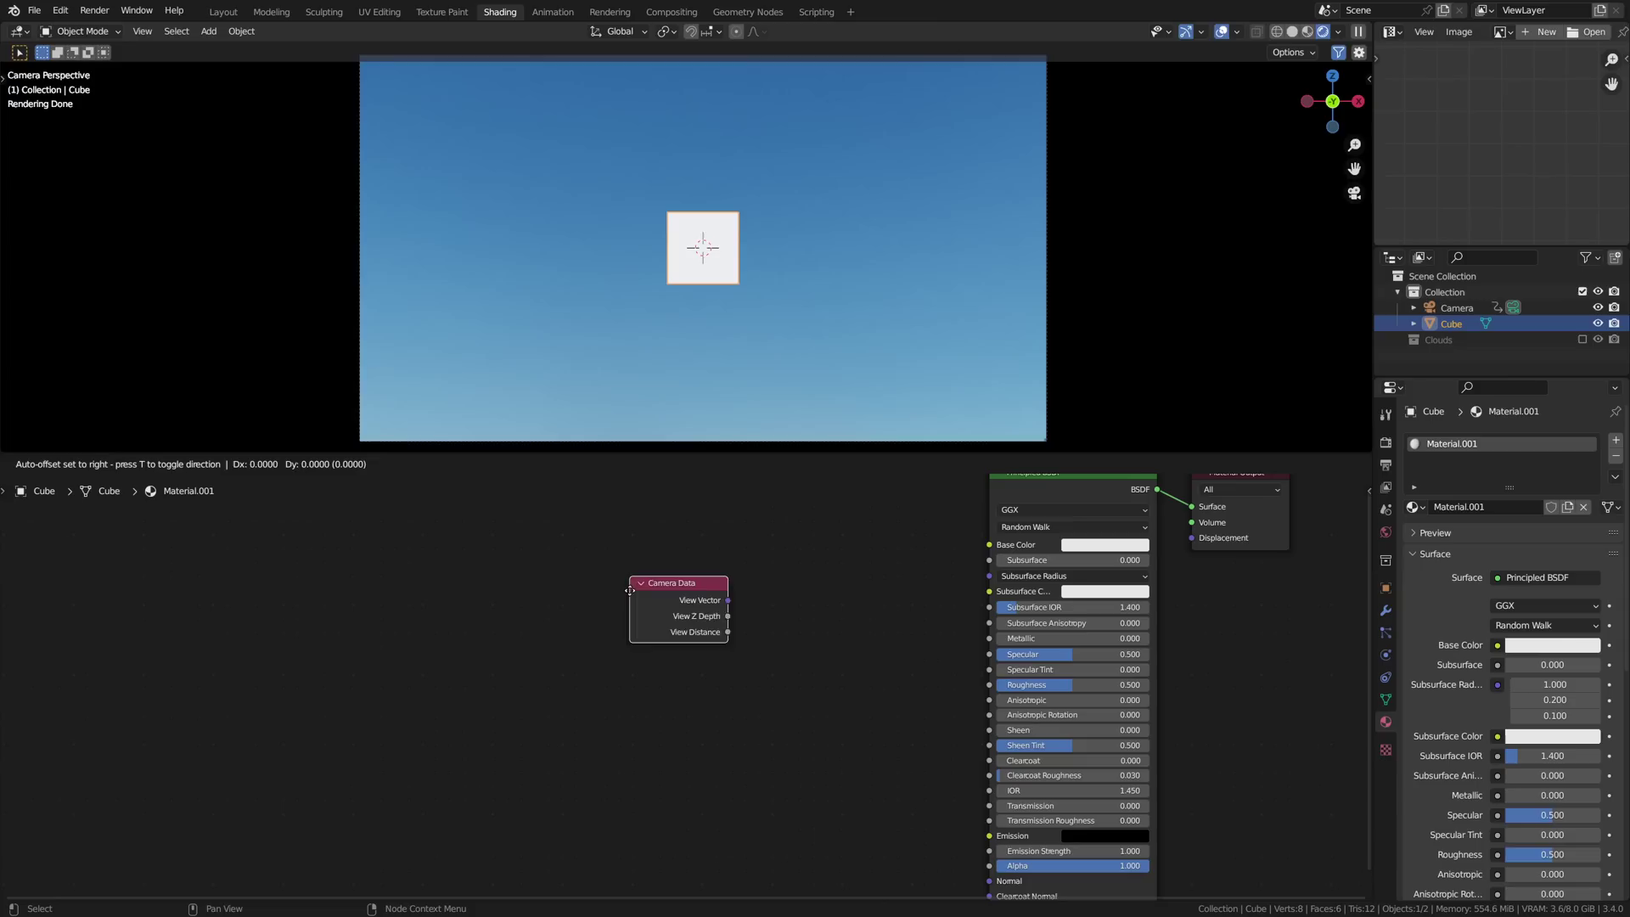
click(559, 561)
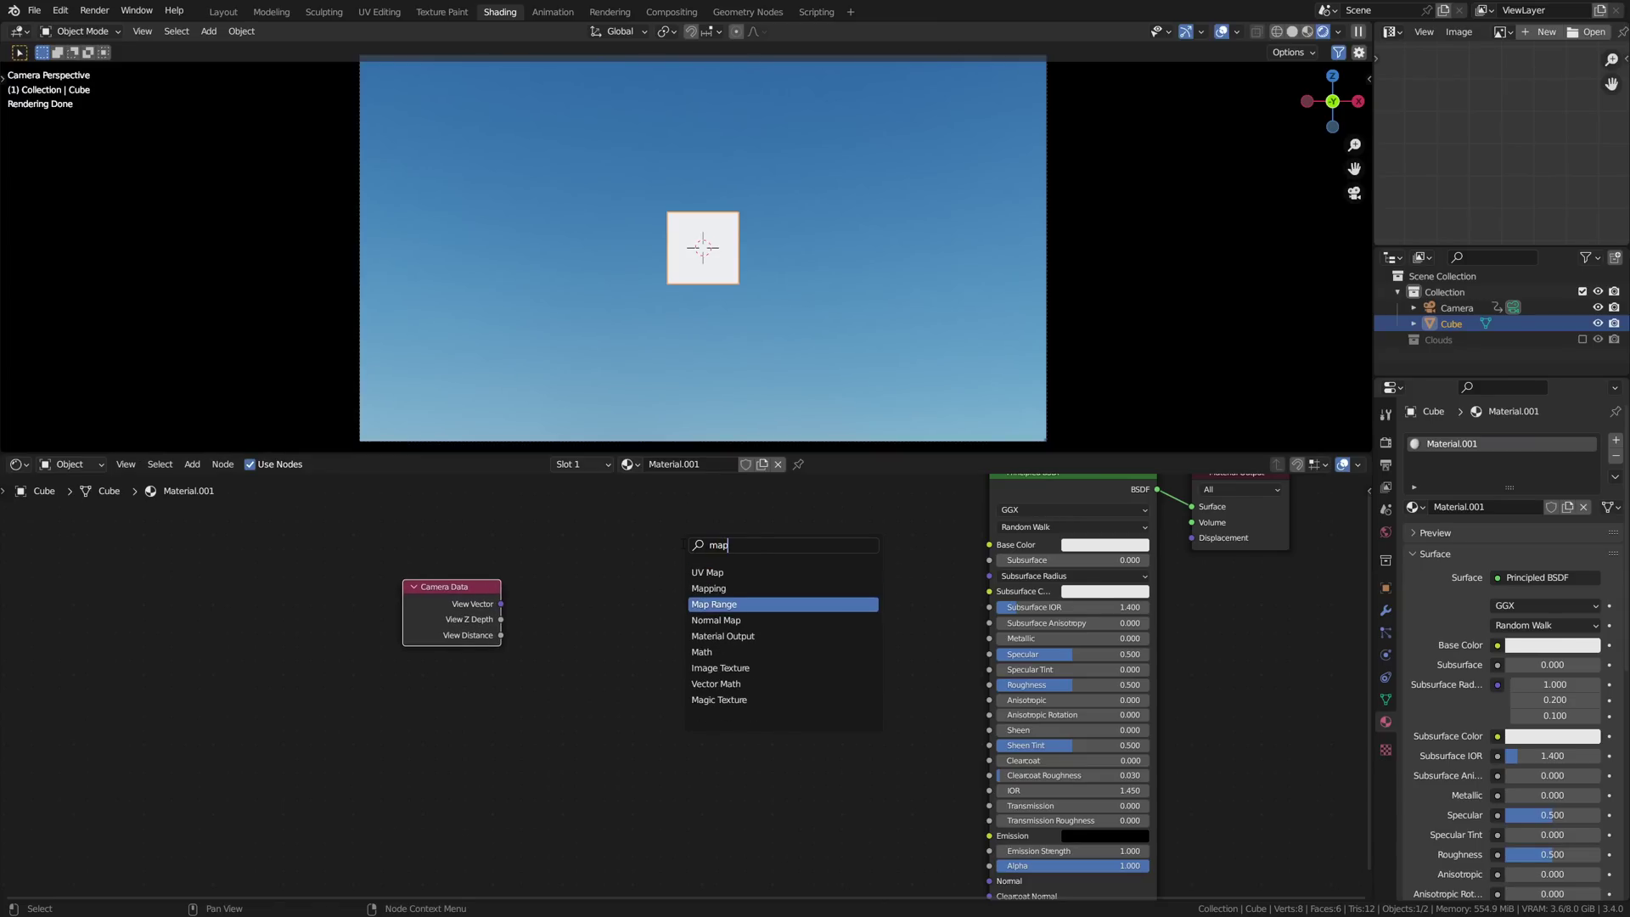
key(Return)
click(713, 548)
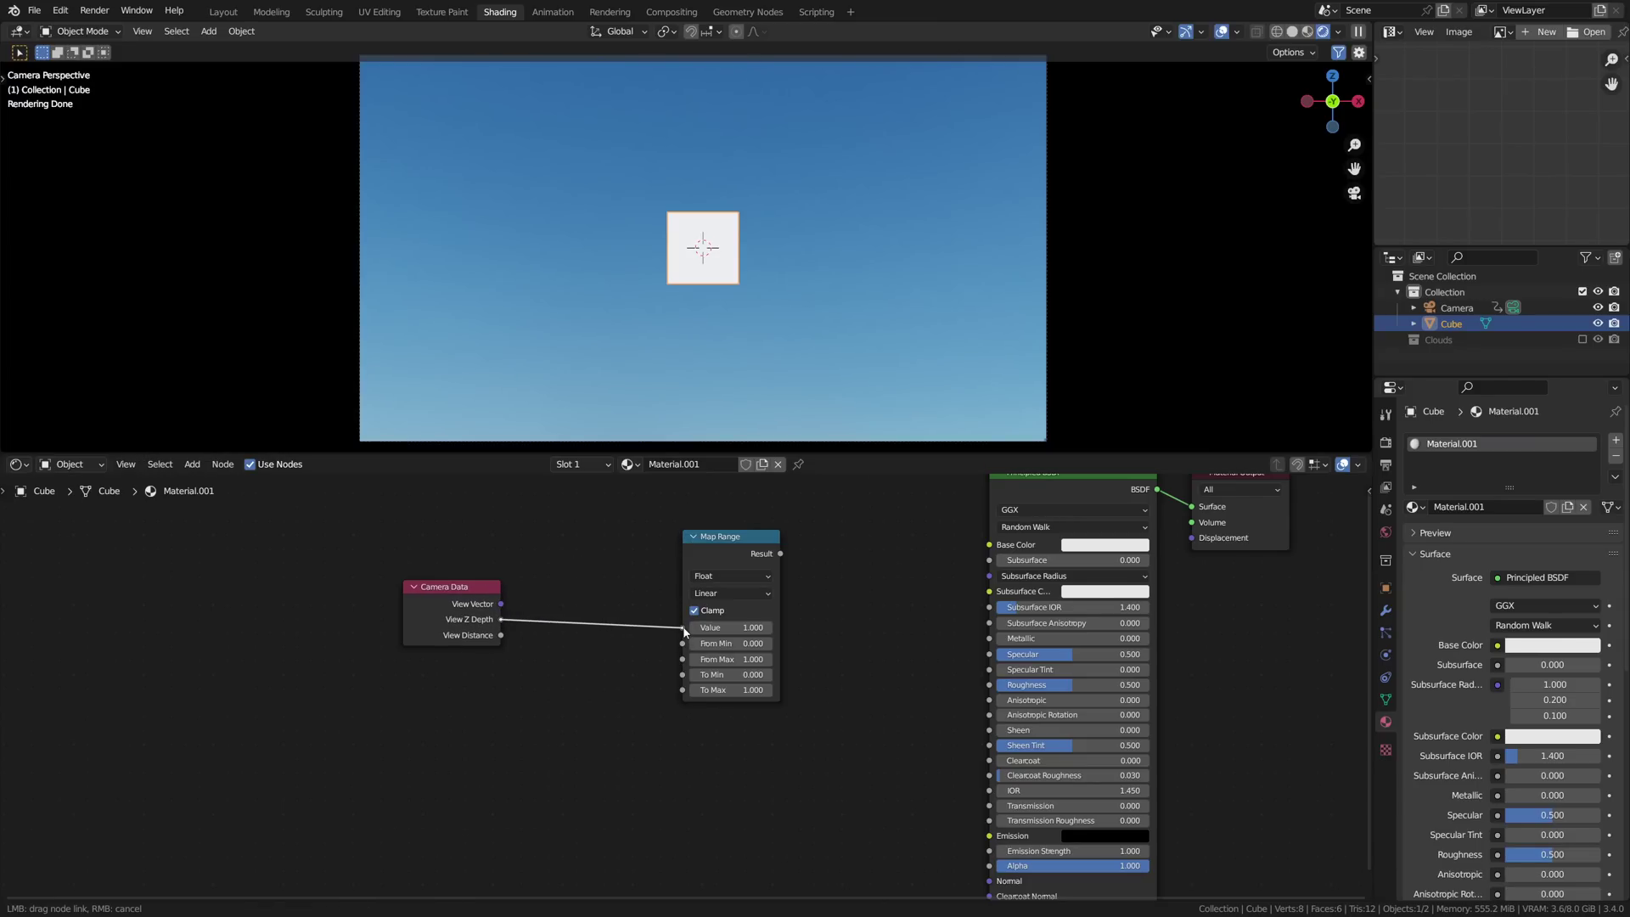
- Feed the Map Range result into Alpha, adjust its From Max, and move the plane along Y
drag(997, 870, 999, 870)
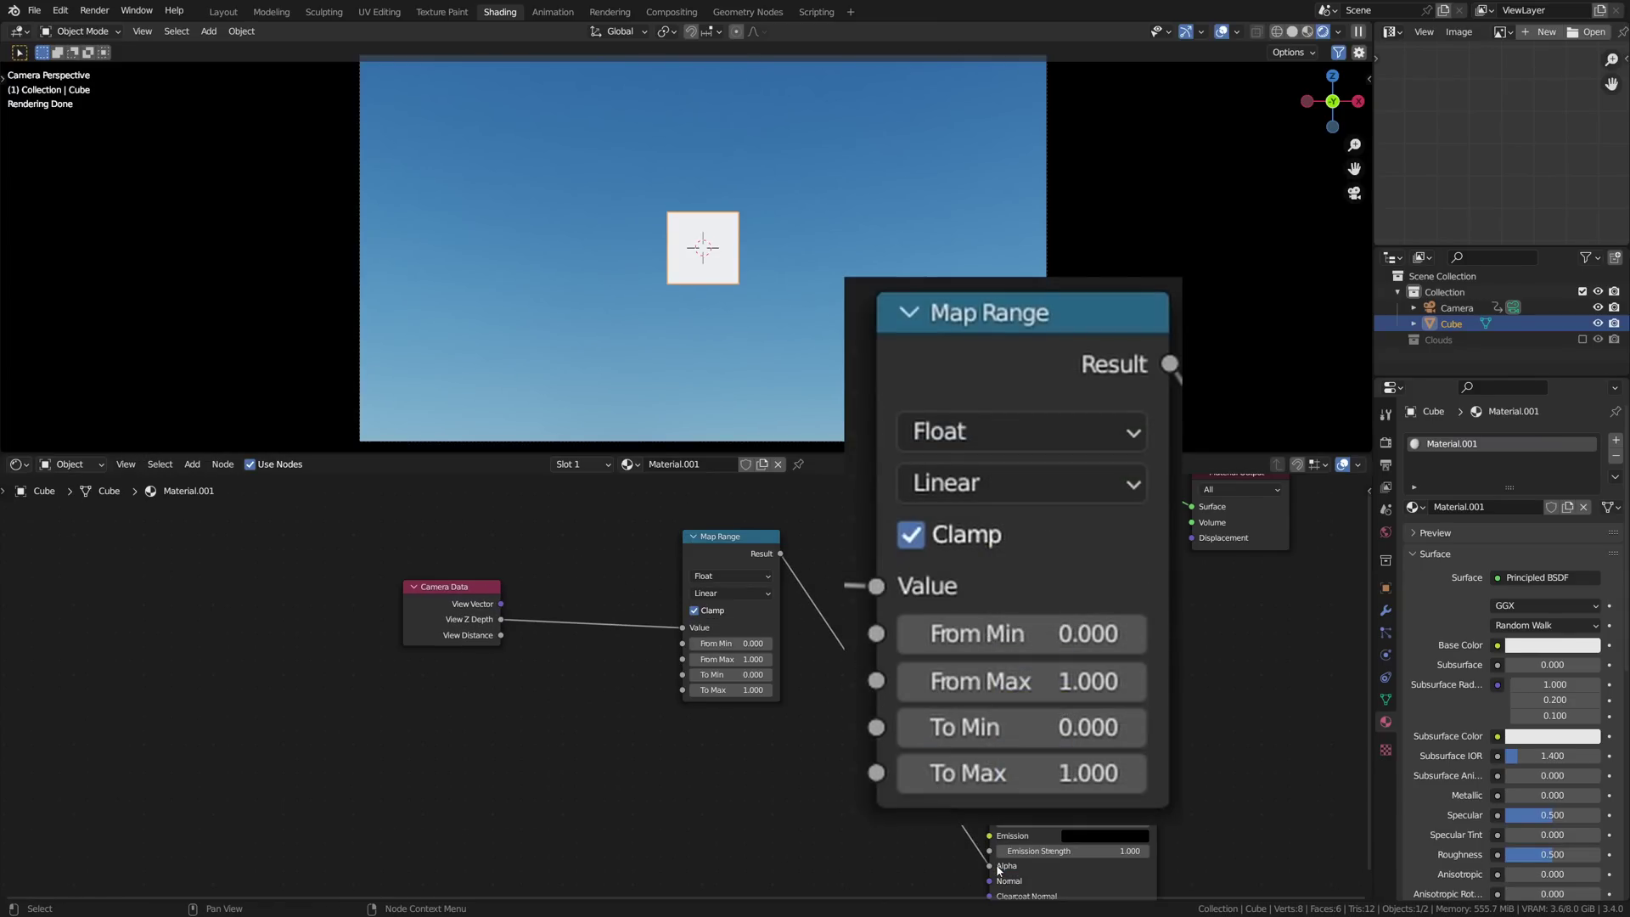
click(753, 660)
key(Return)
key(g)
key(y)
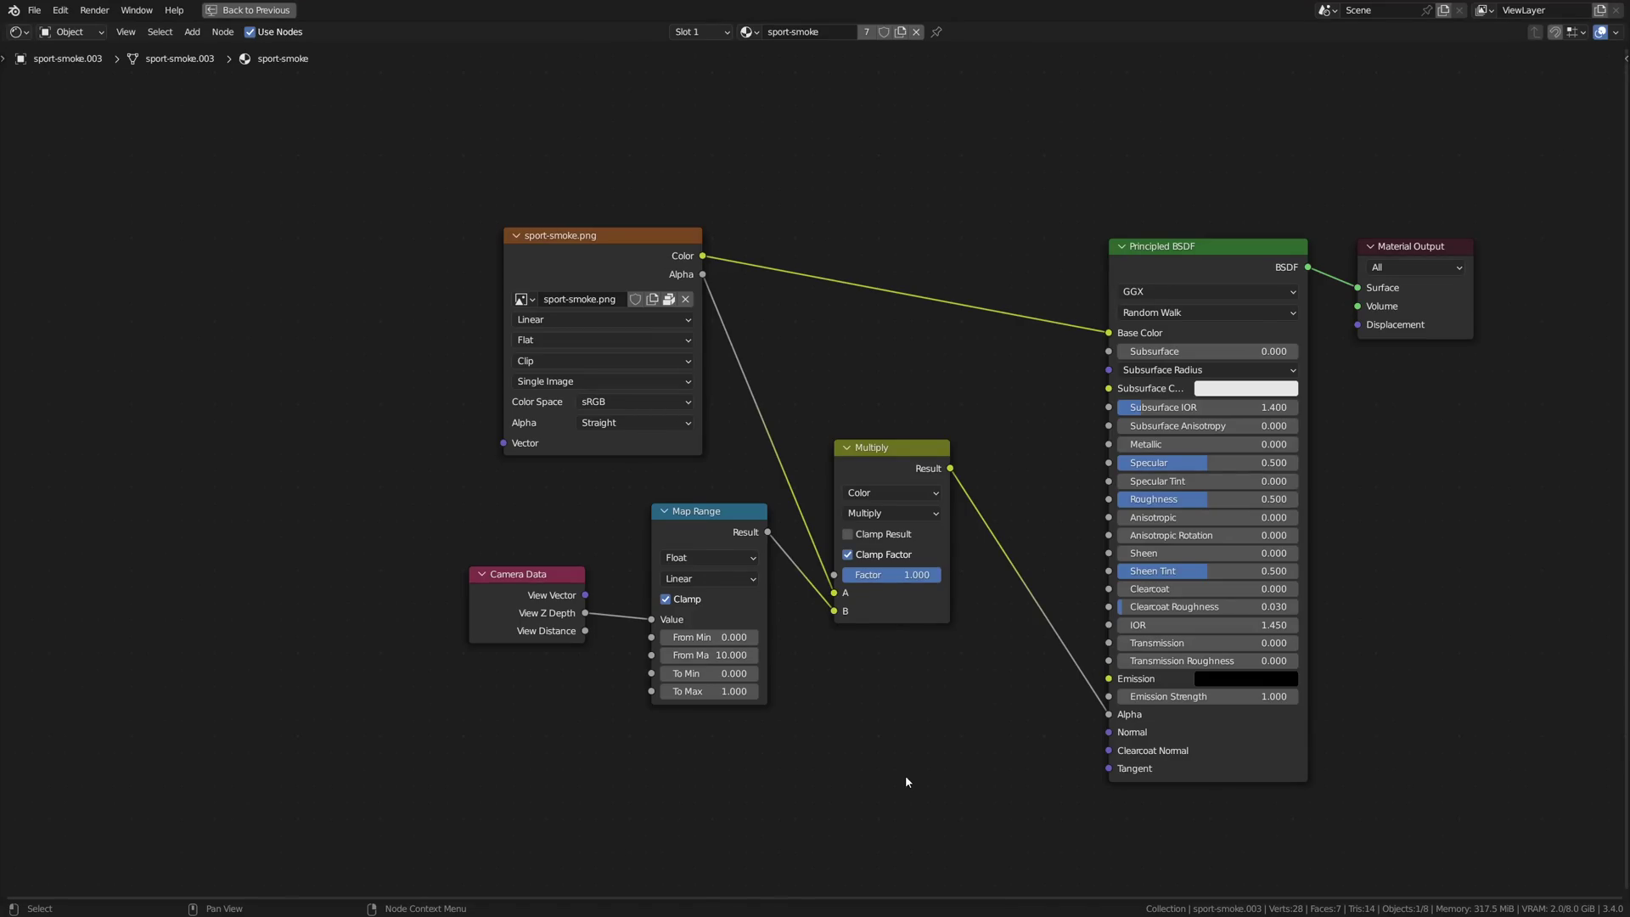
- Rearrange the Multiply, Map Range and Camera Data nodes into a tidier layout
drag(908, 467, 930, 393)
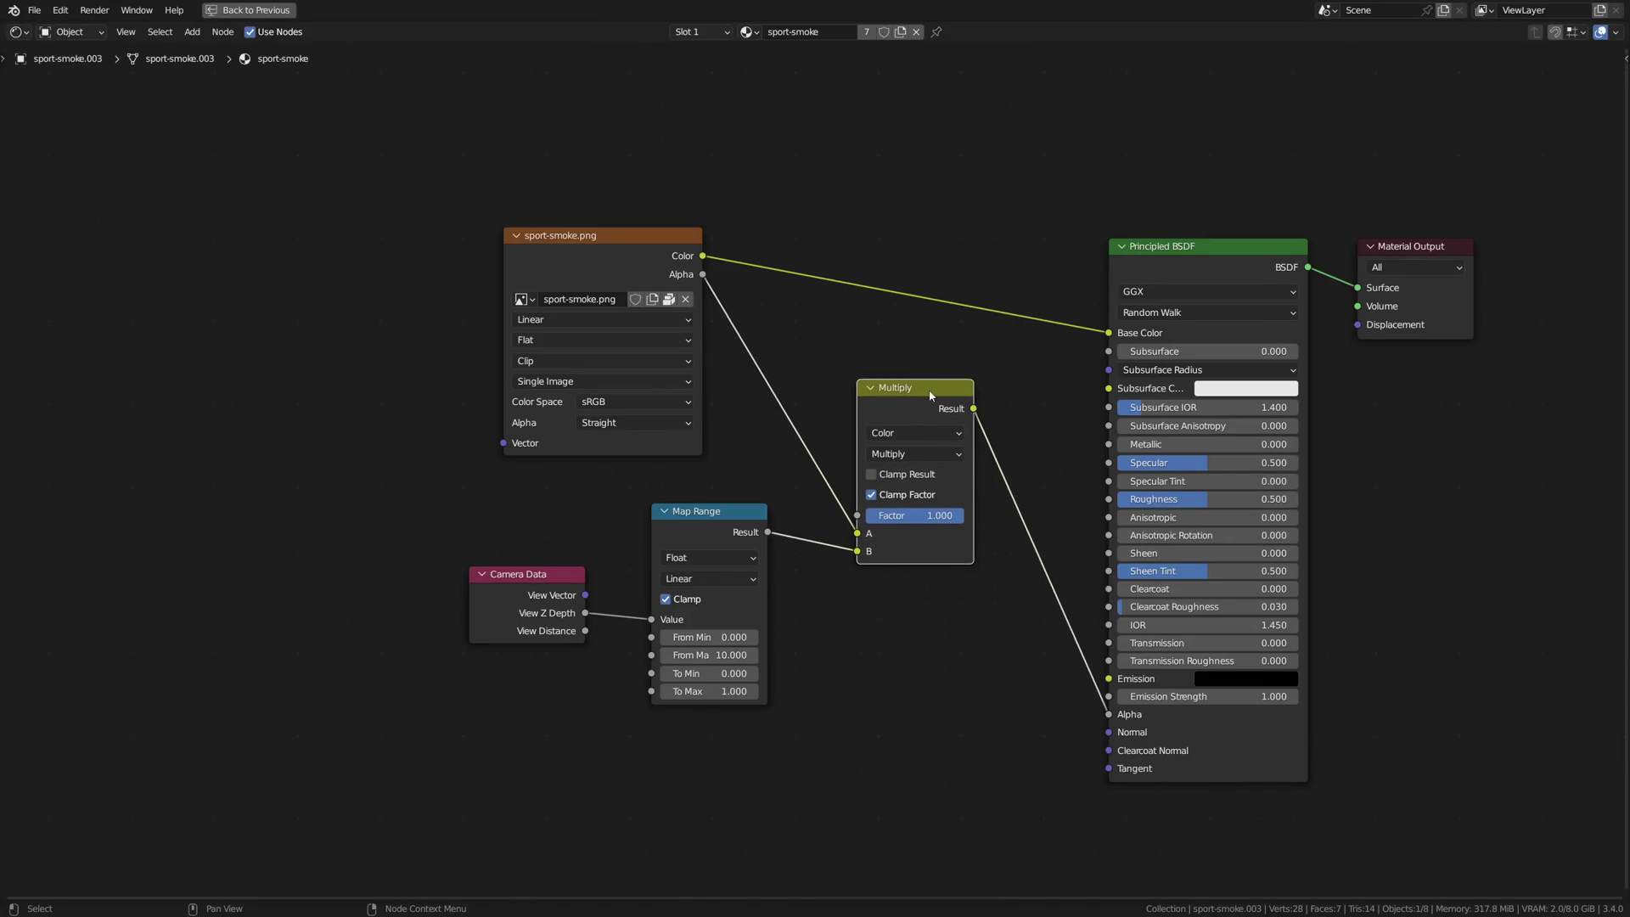
drag(712, 519, 724, 529)
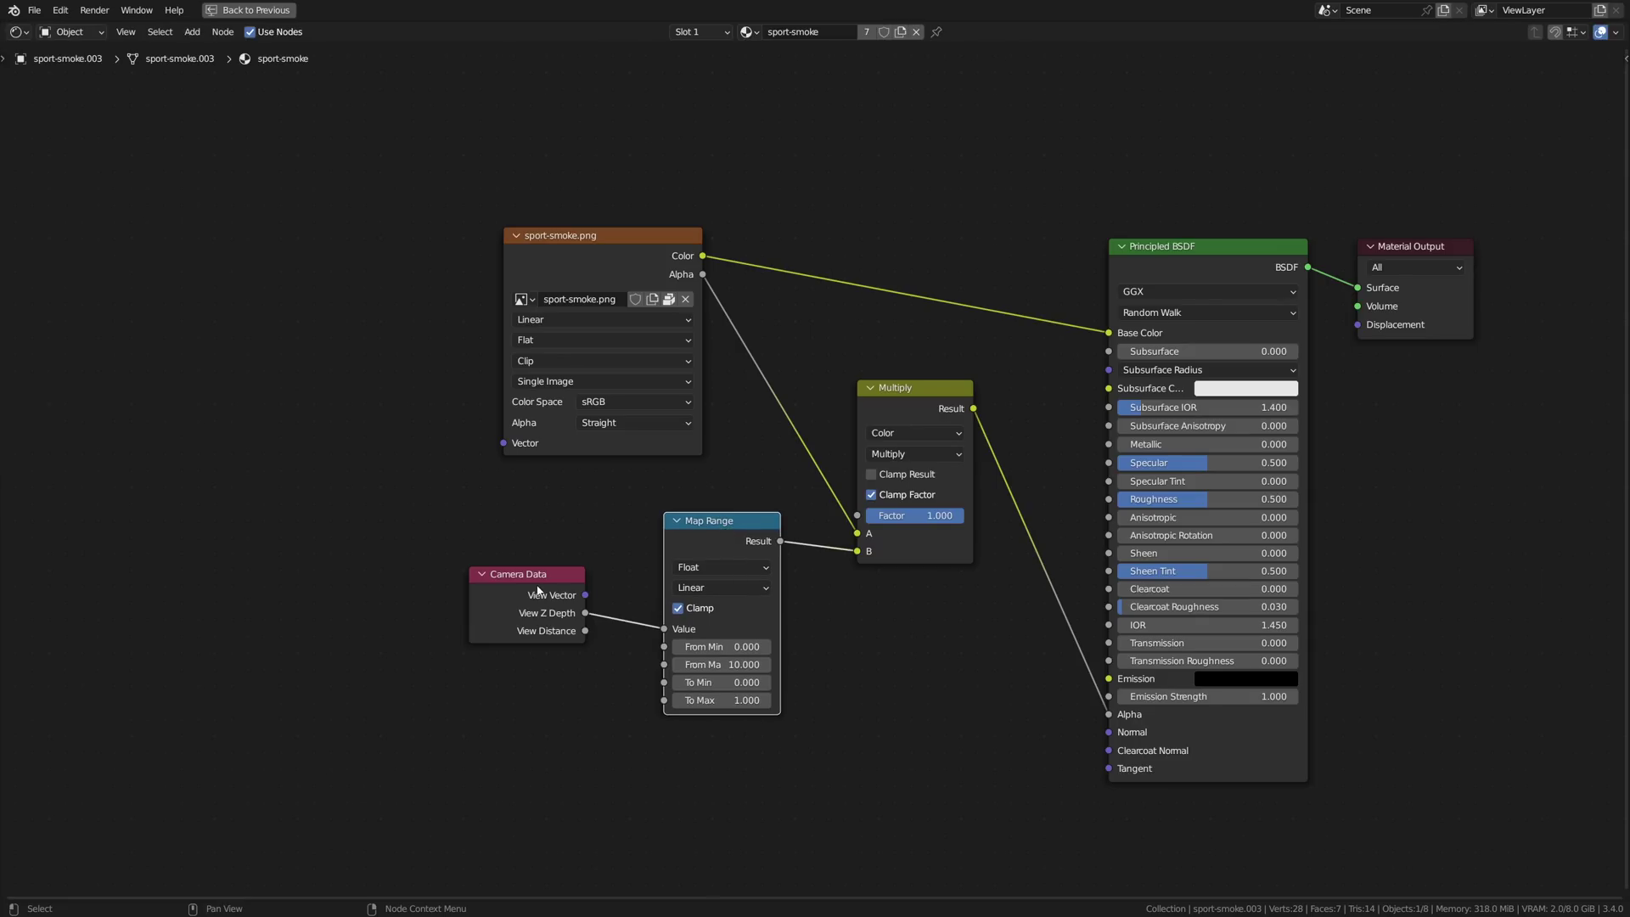
drag(538, 578, 554, 531)
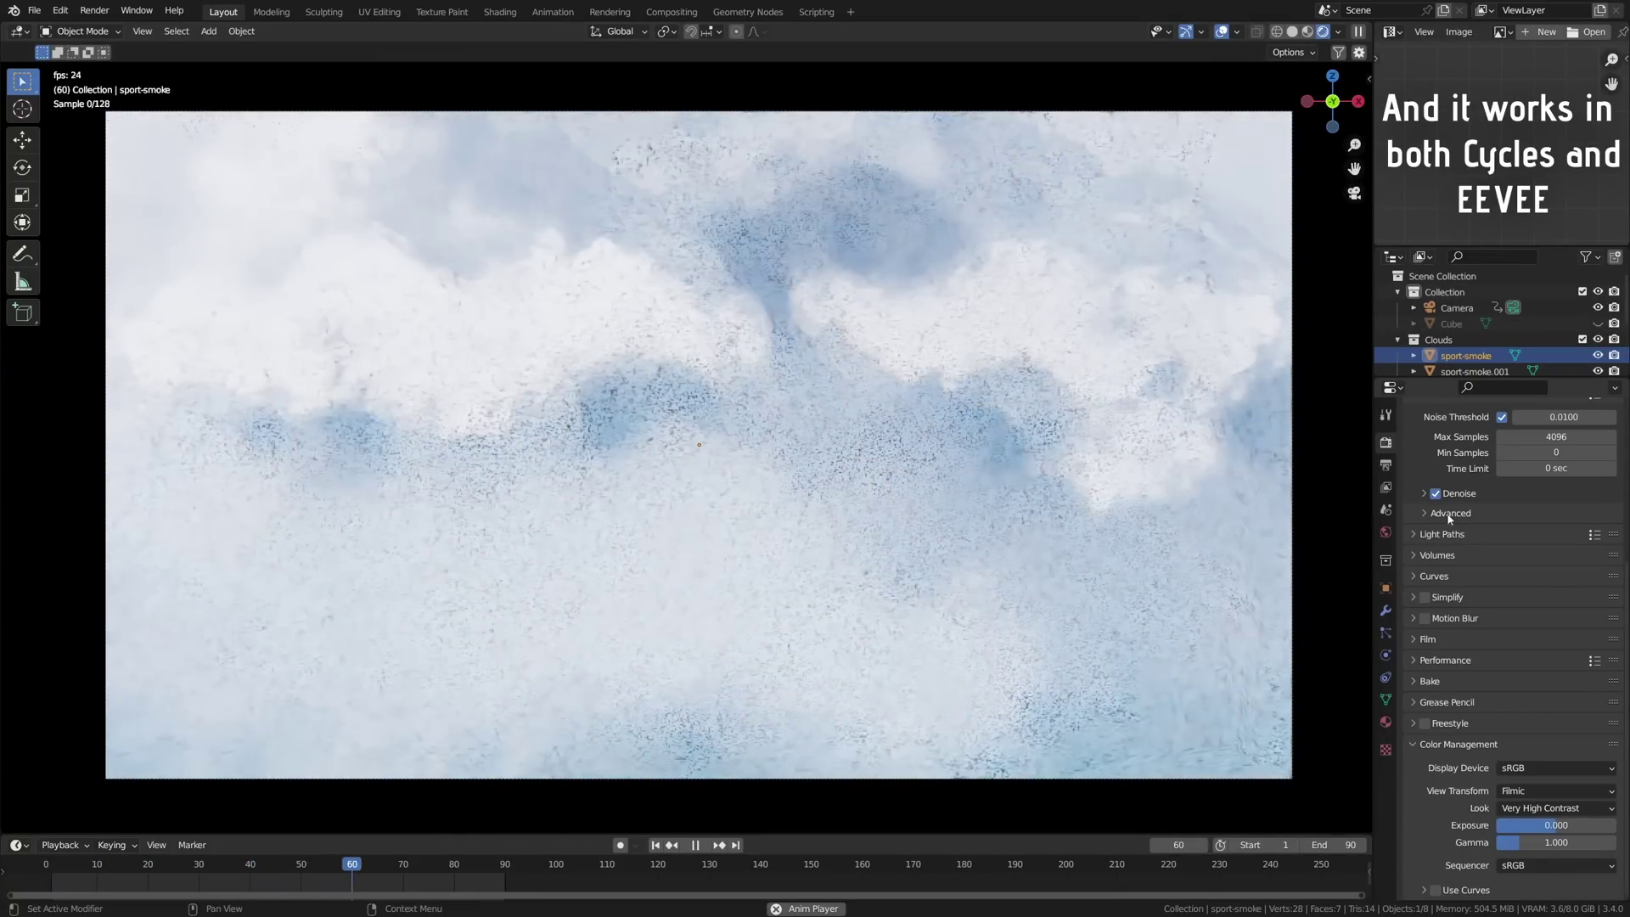
- Switch the render engine from Cycles to Eevee
scroll(1485, 518, up, 7)
click(1515, 440)
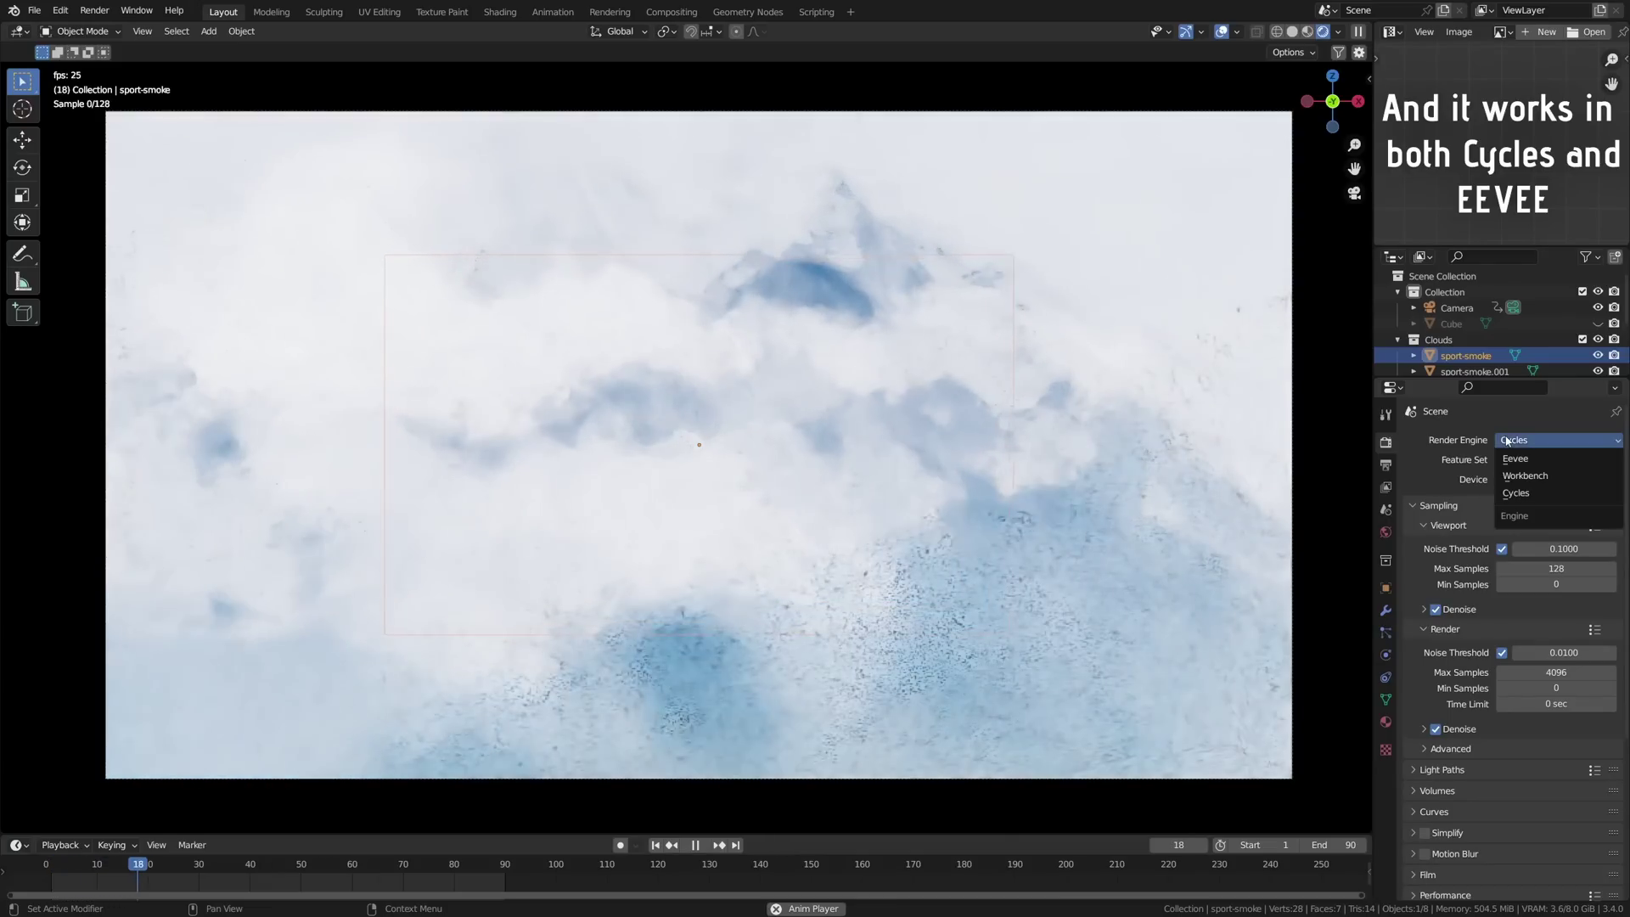
key(Return)
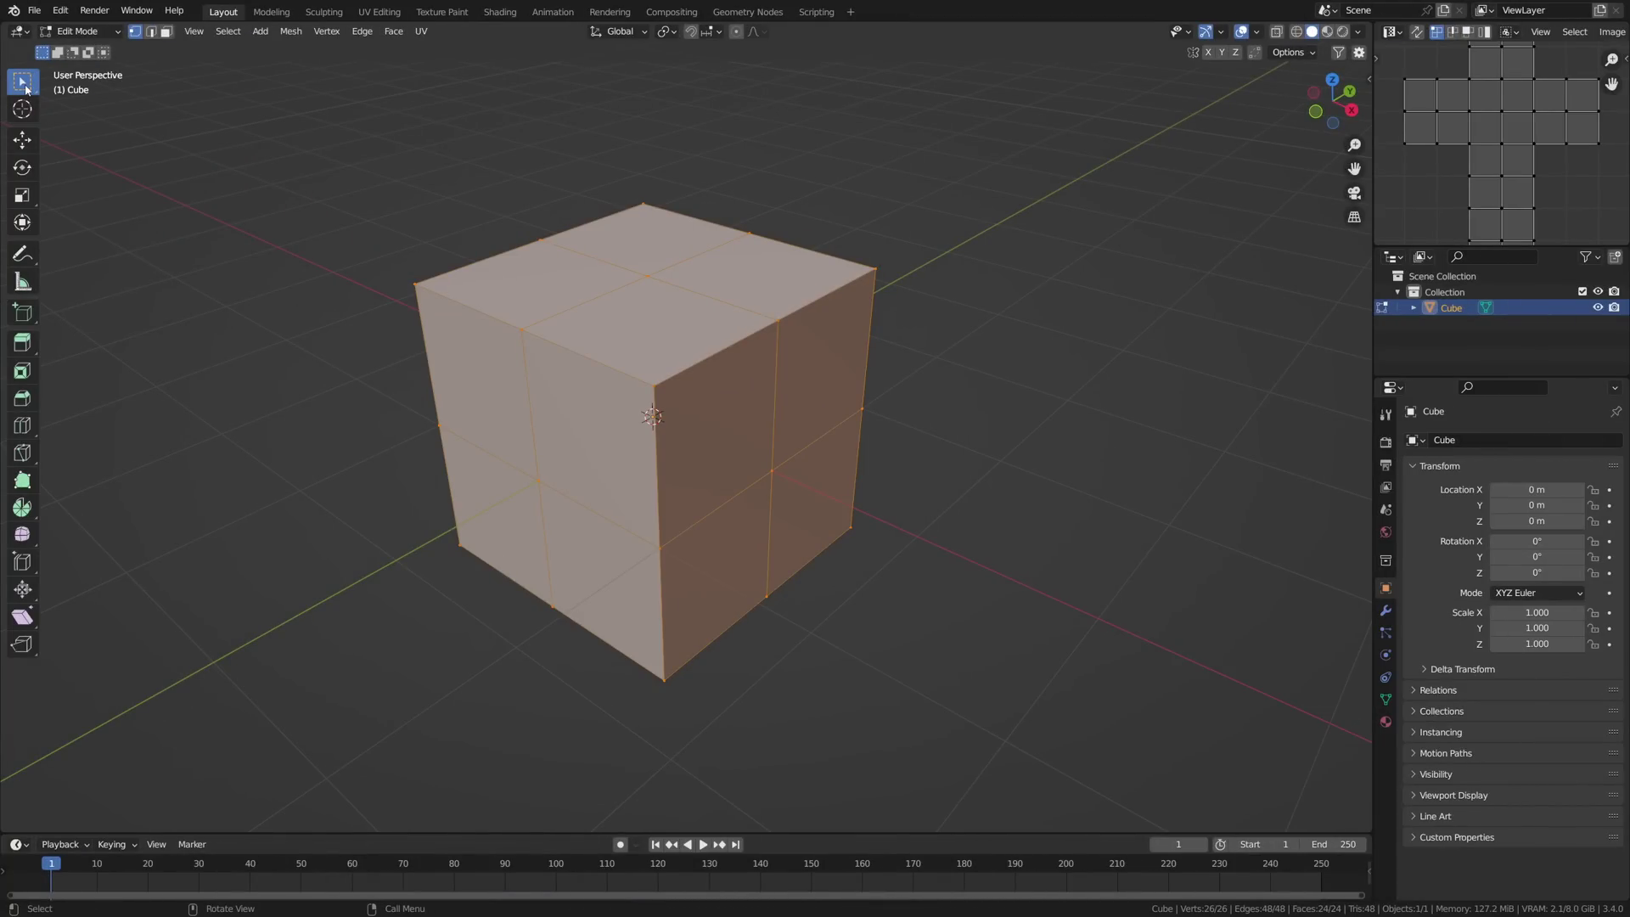
- Reveal the toolbar flyouts for the select, scale, annotate, add and extrude tools
click(23, 80)
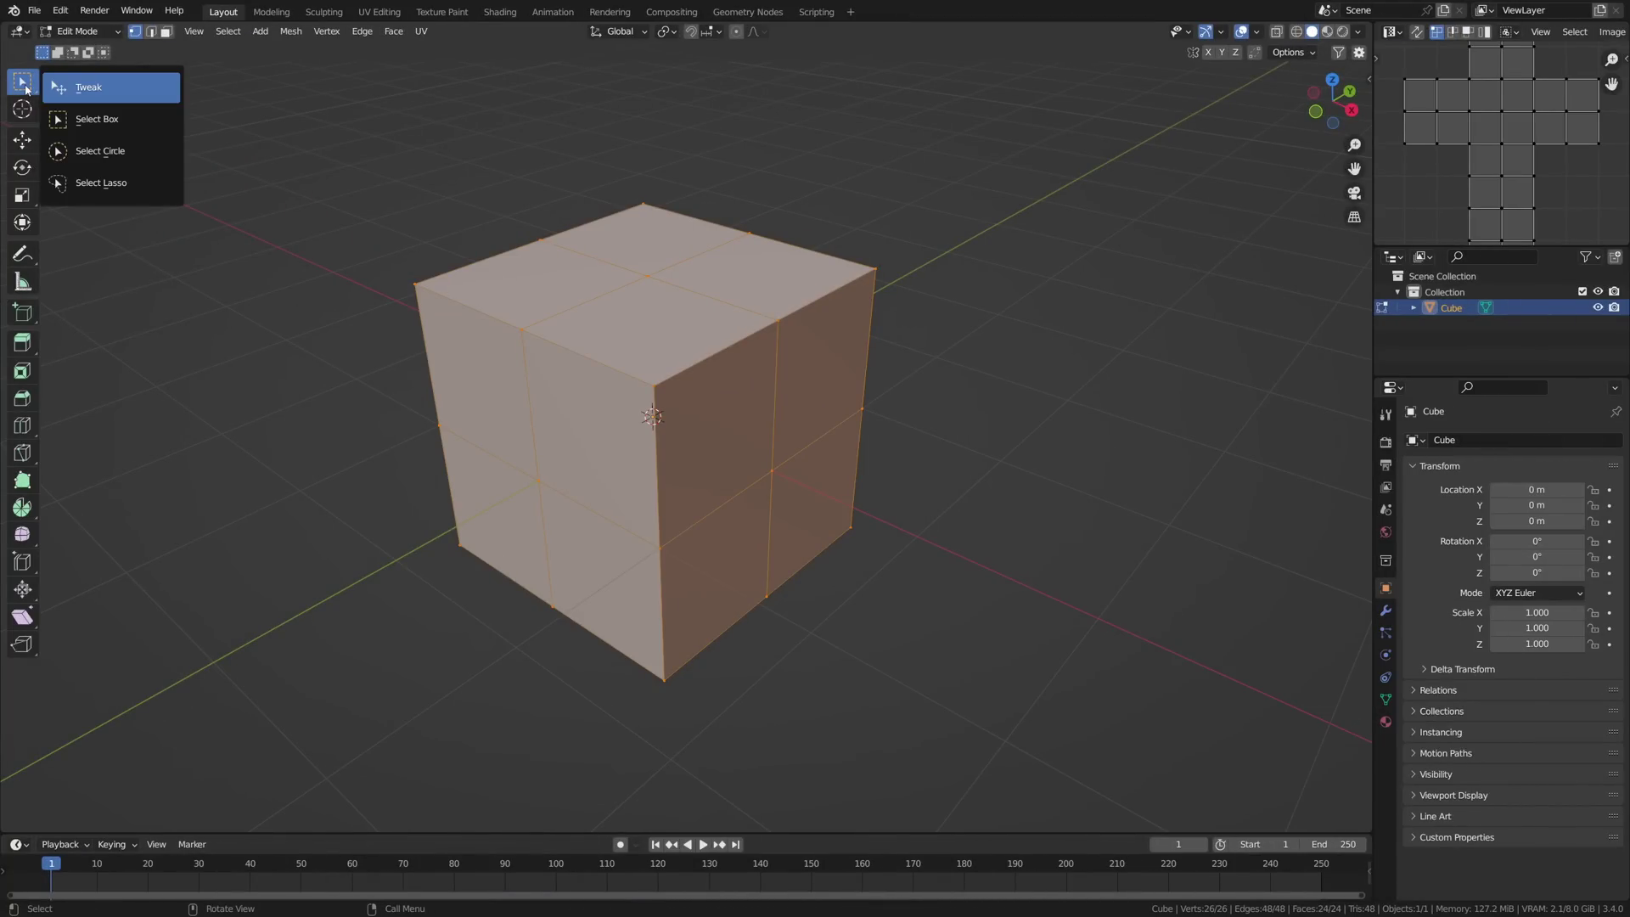
click(22, 195)
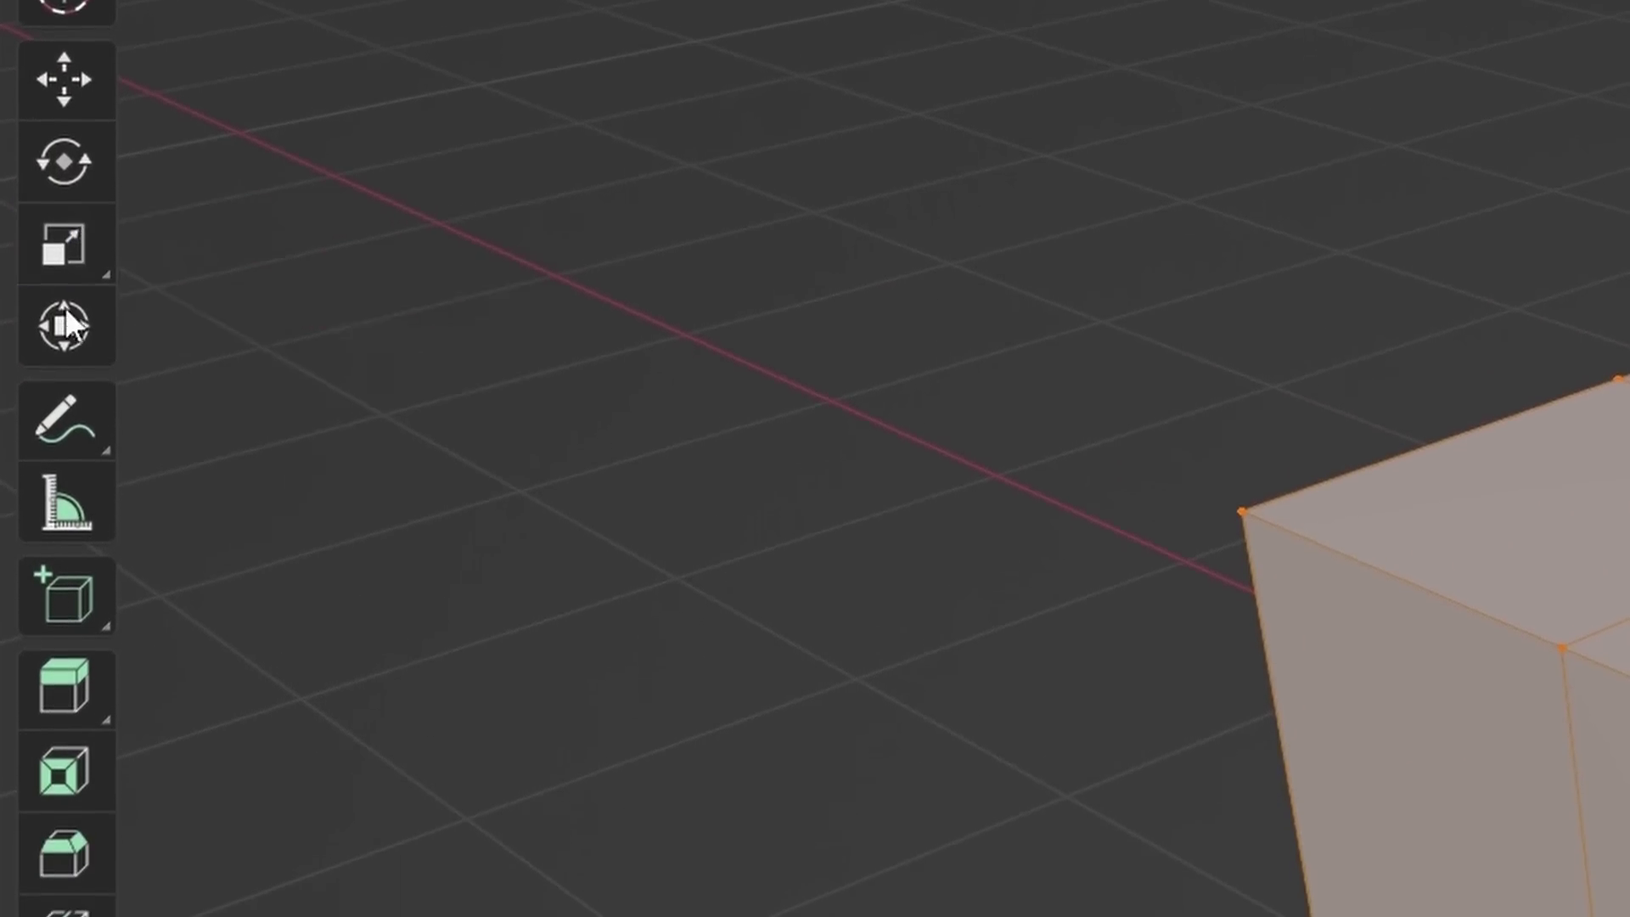
click(70, 502)
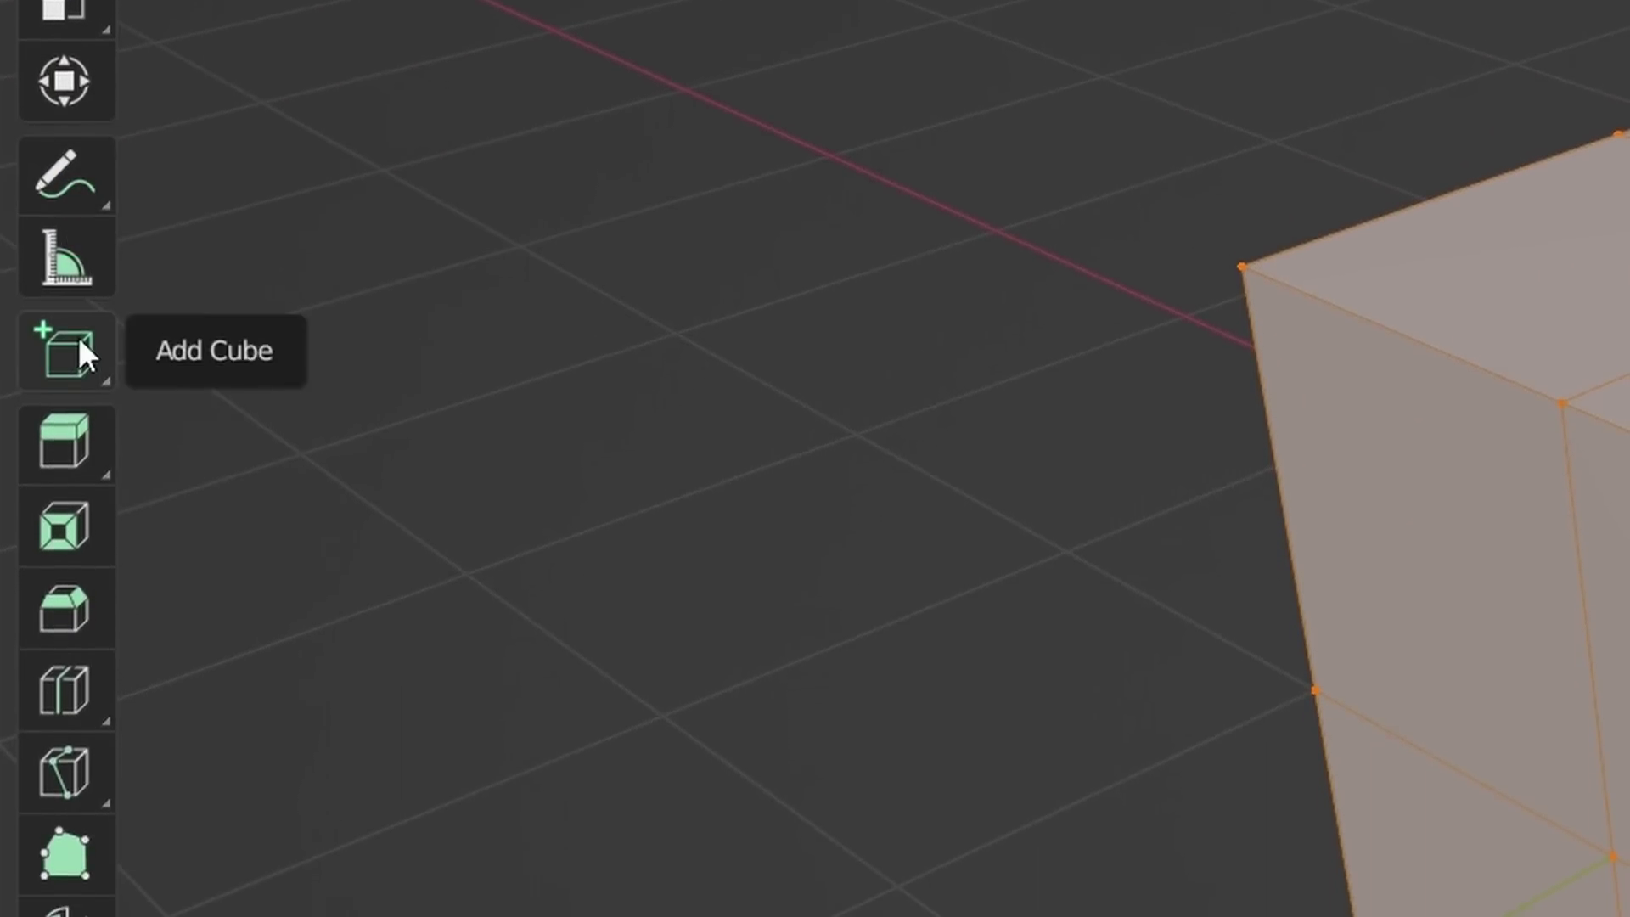
click(79, 338)
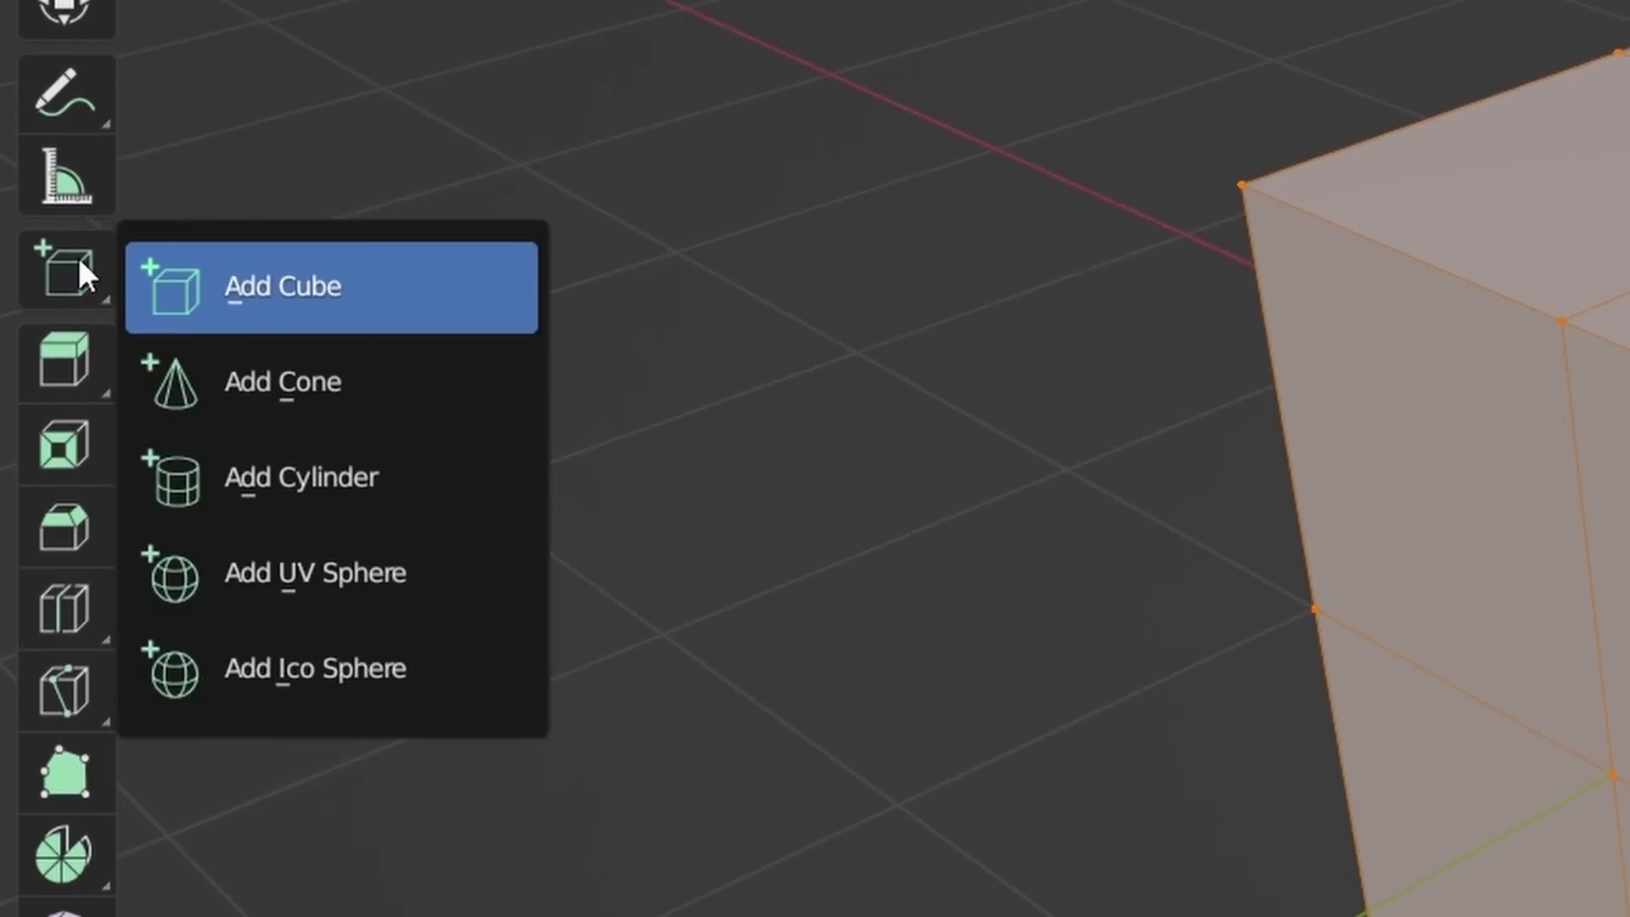
click(66, 450)
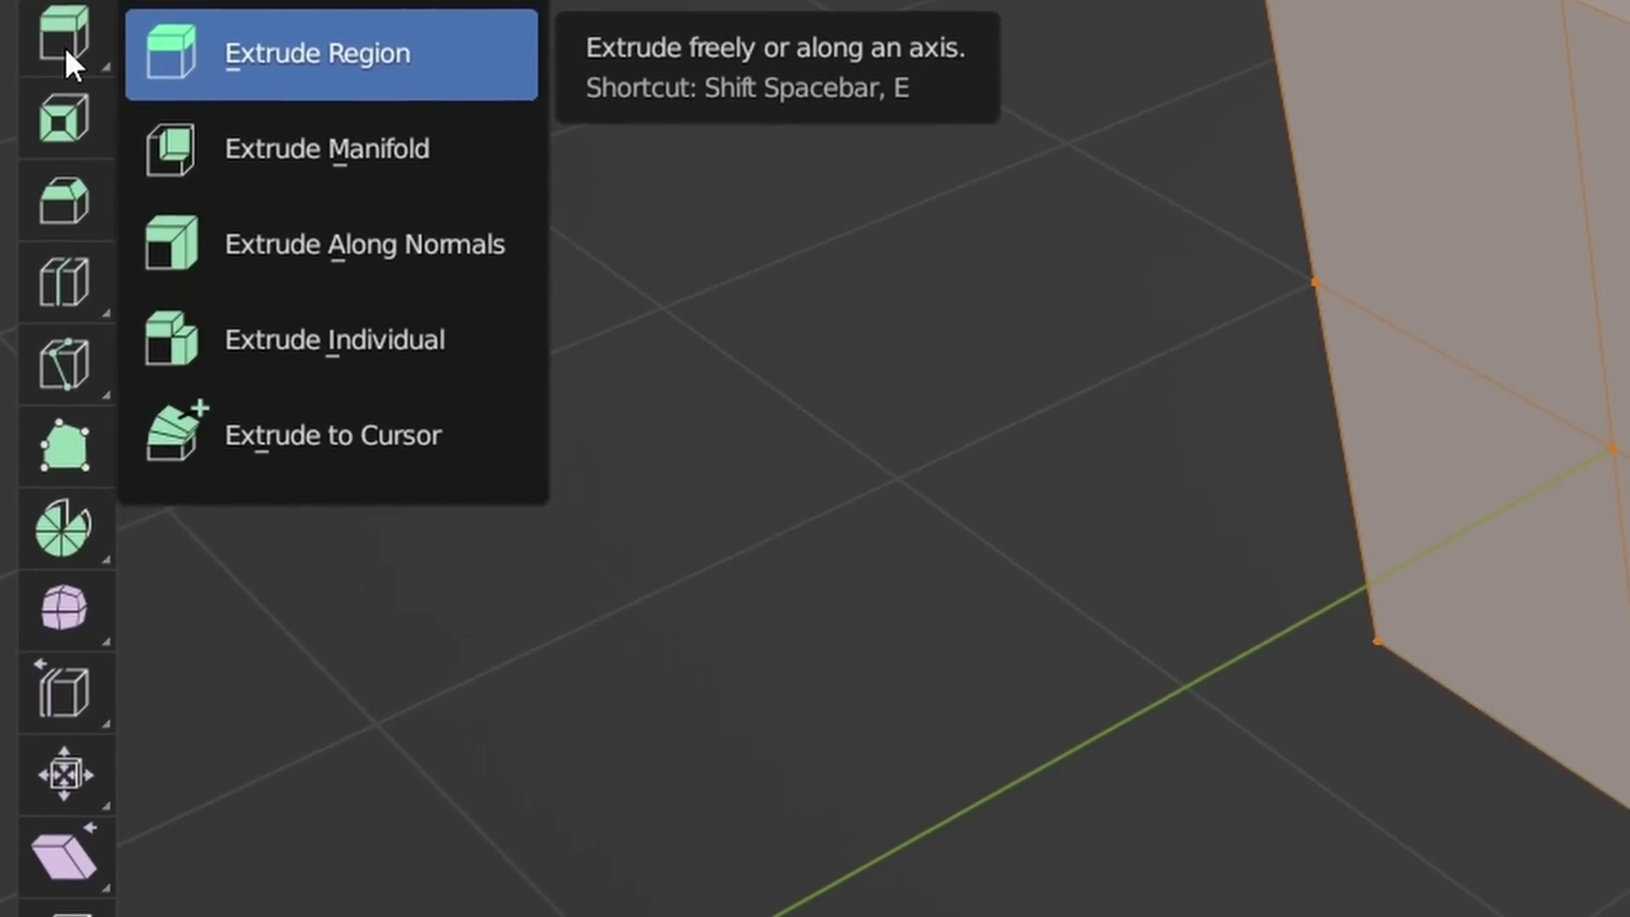
click(65, 129)
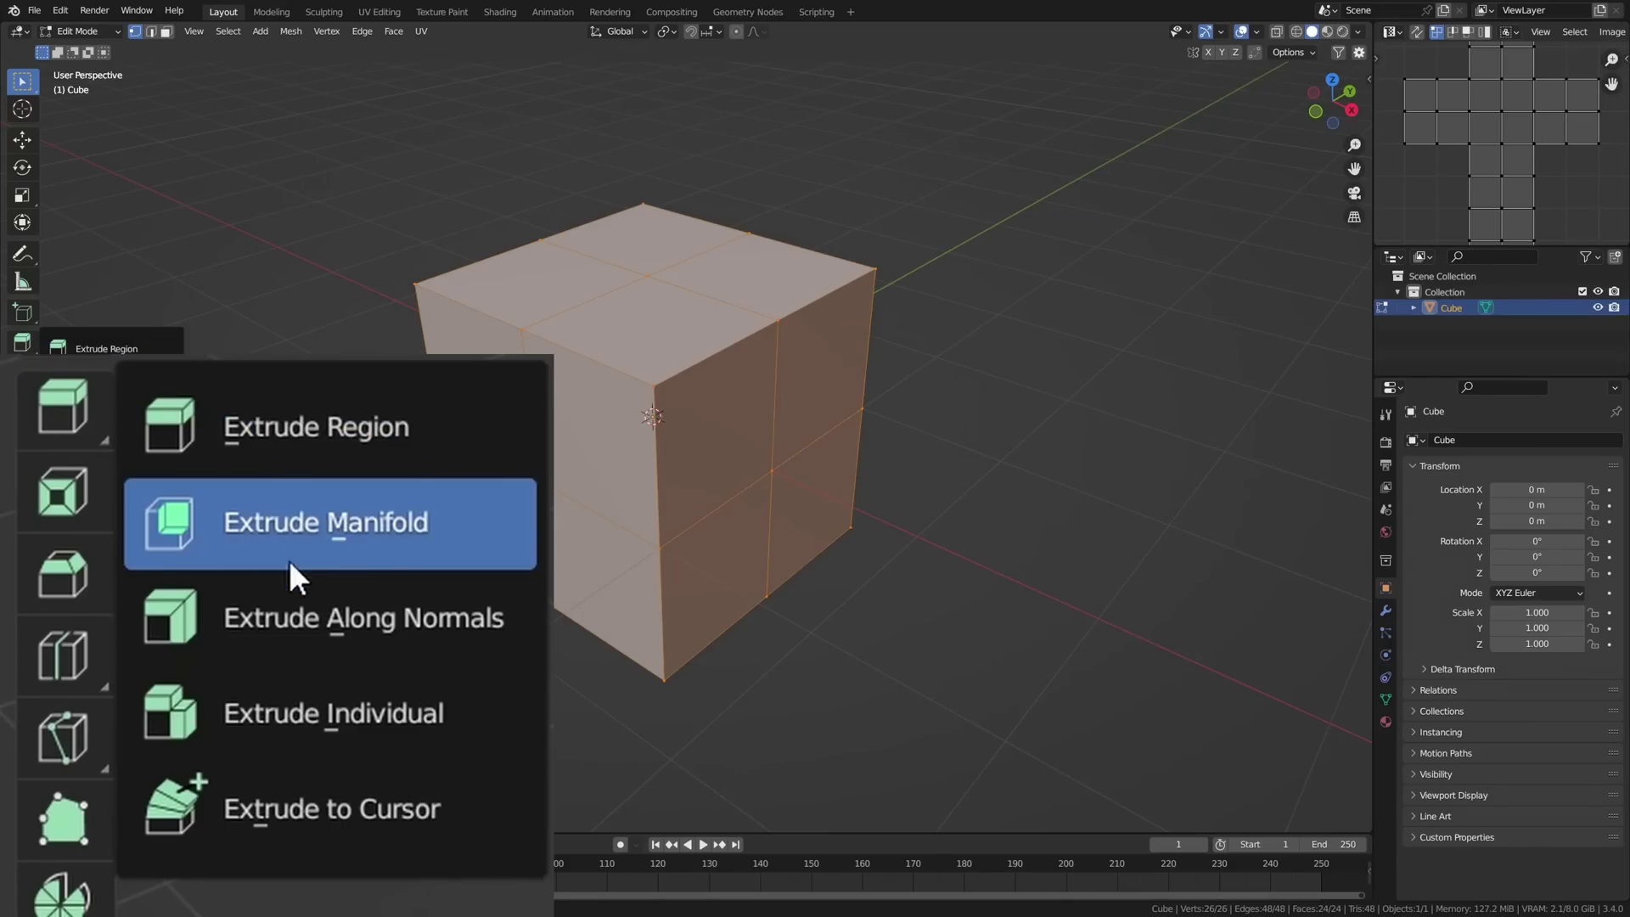
- Notch the cube's top face and extrude other faces outward with Extrude Manifold
click(102, 367)
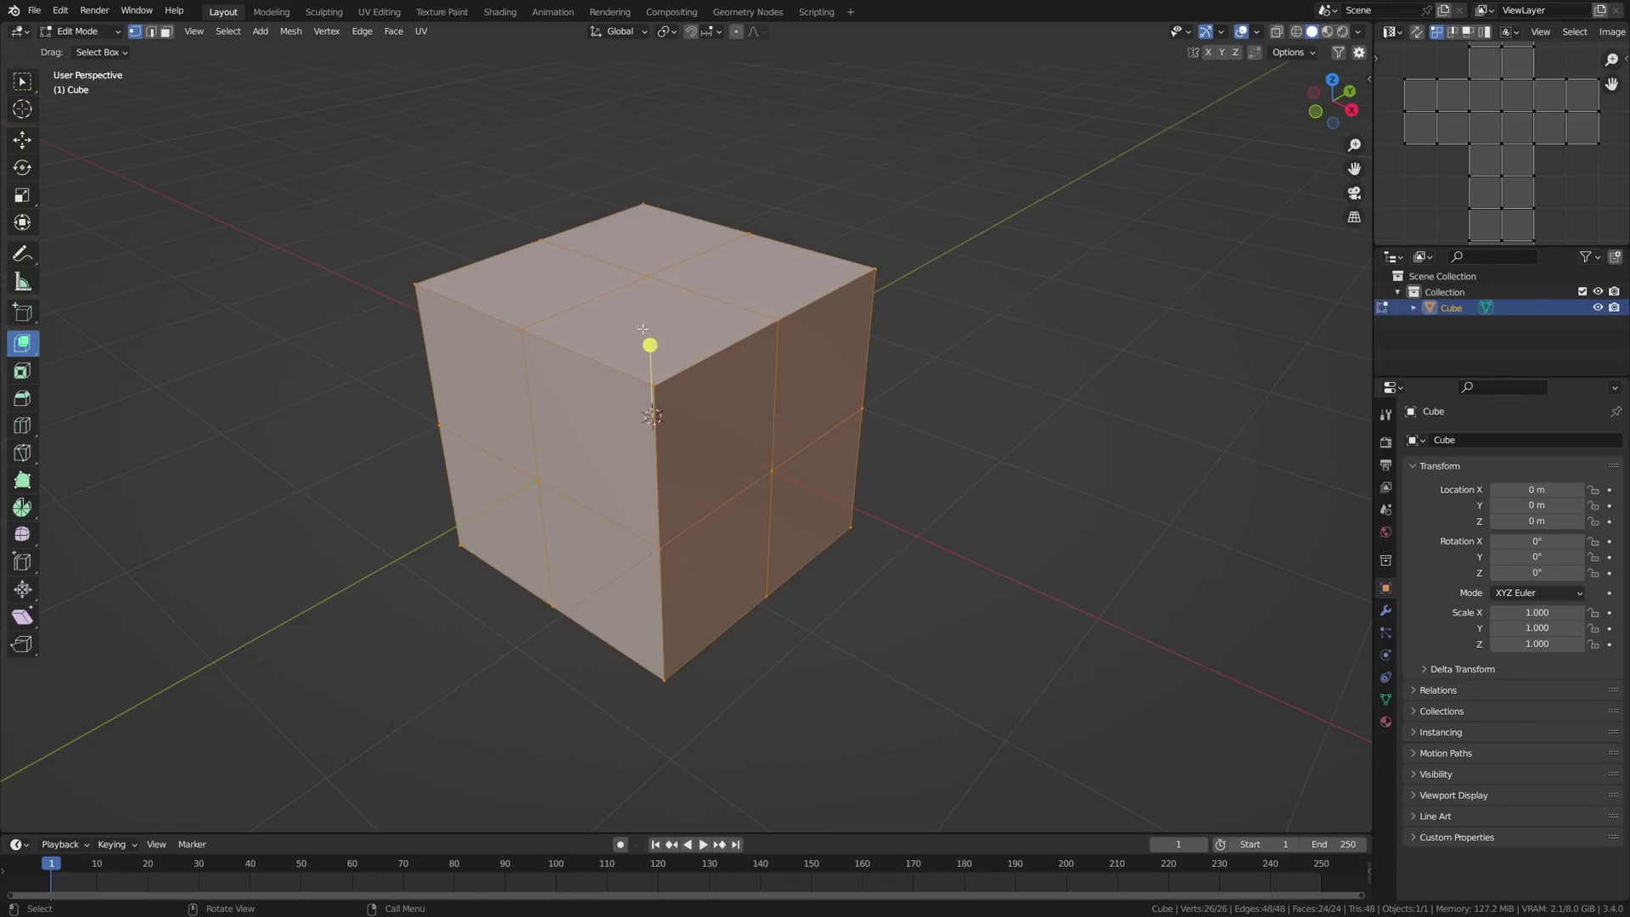
key(alt+a)
click(649, 327)
drag(646, 250, 650, 339)
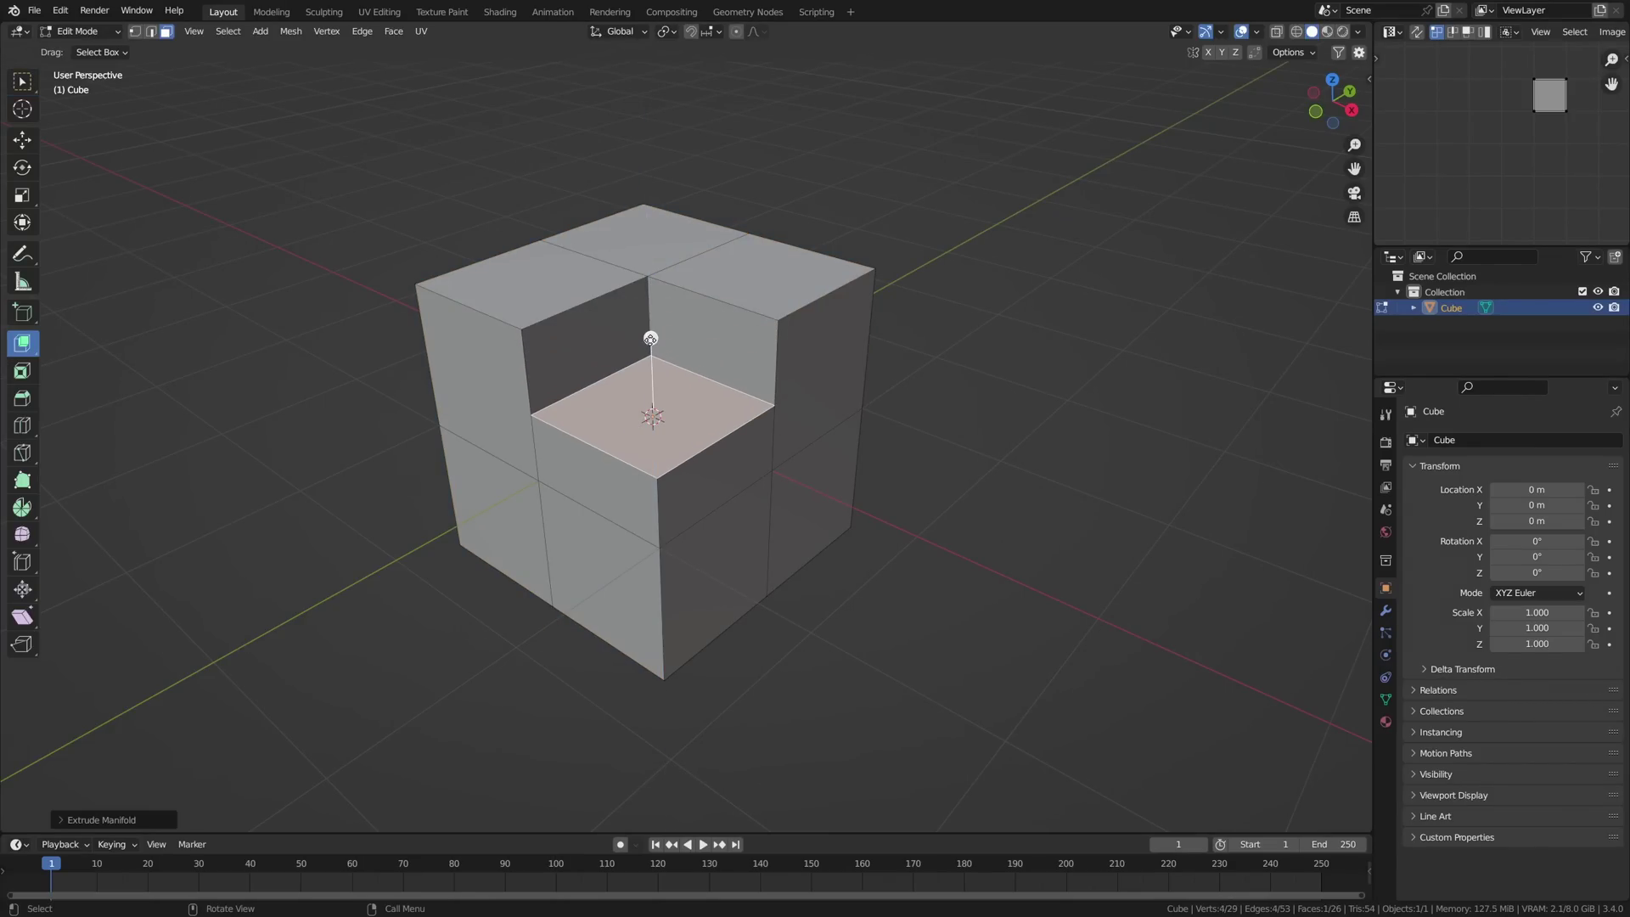
click(645, 249)
drag(642, 165, 640, 73)
click(717, 479)
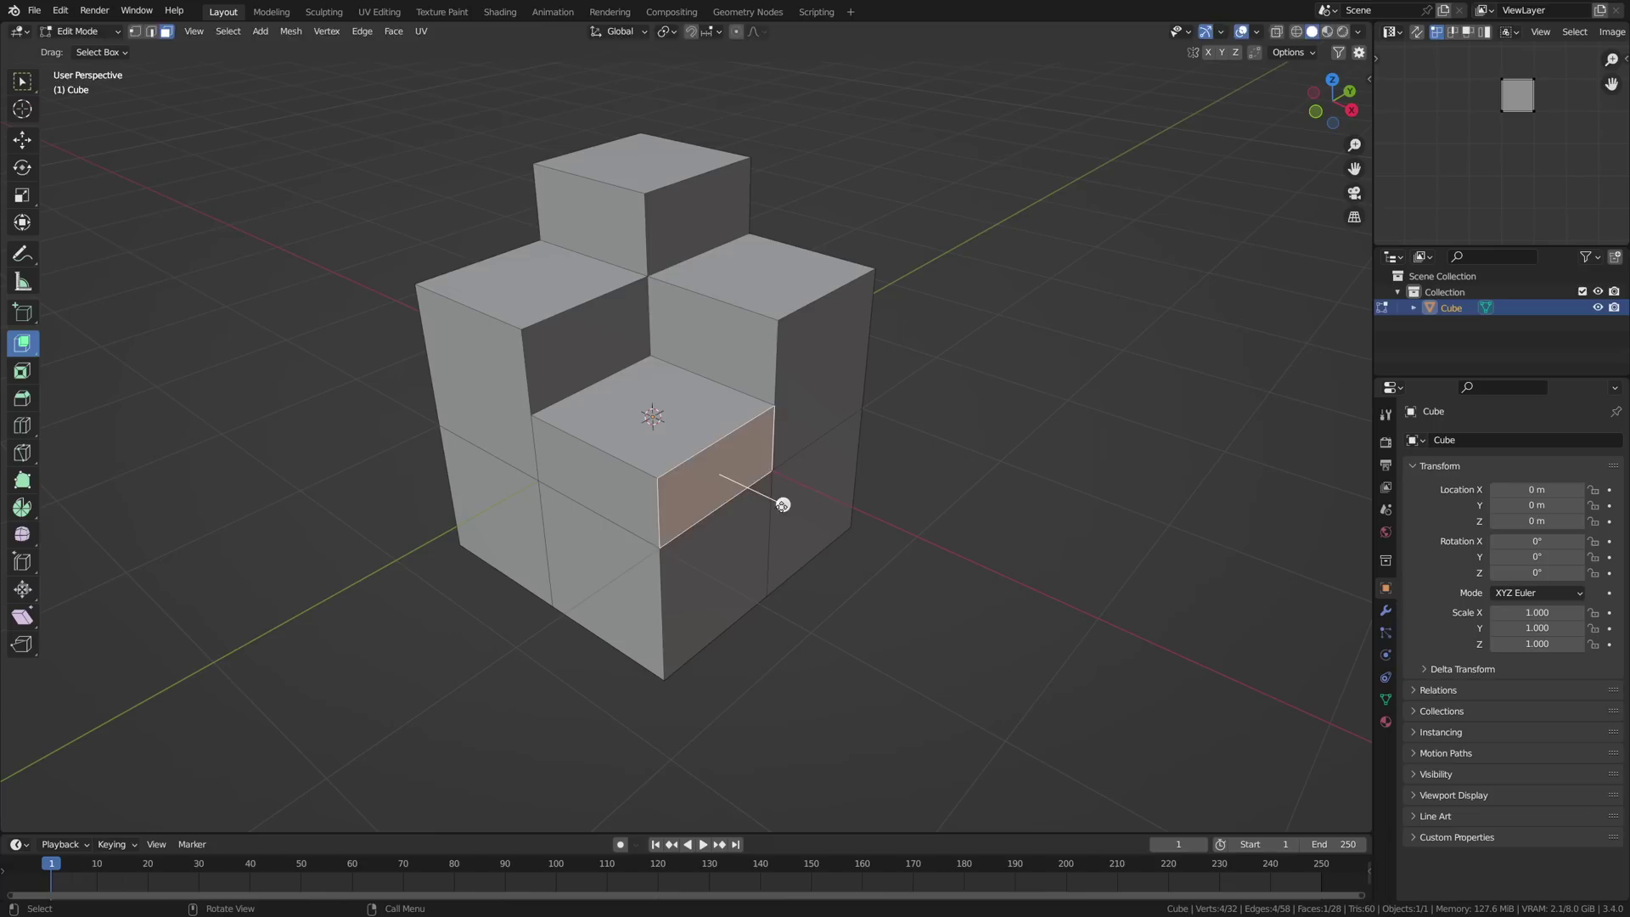
drag(781, 504, 920, 609)
click(550, 359)
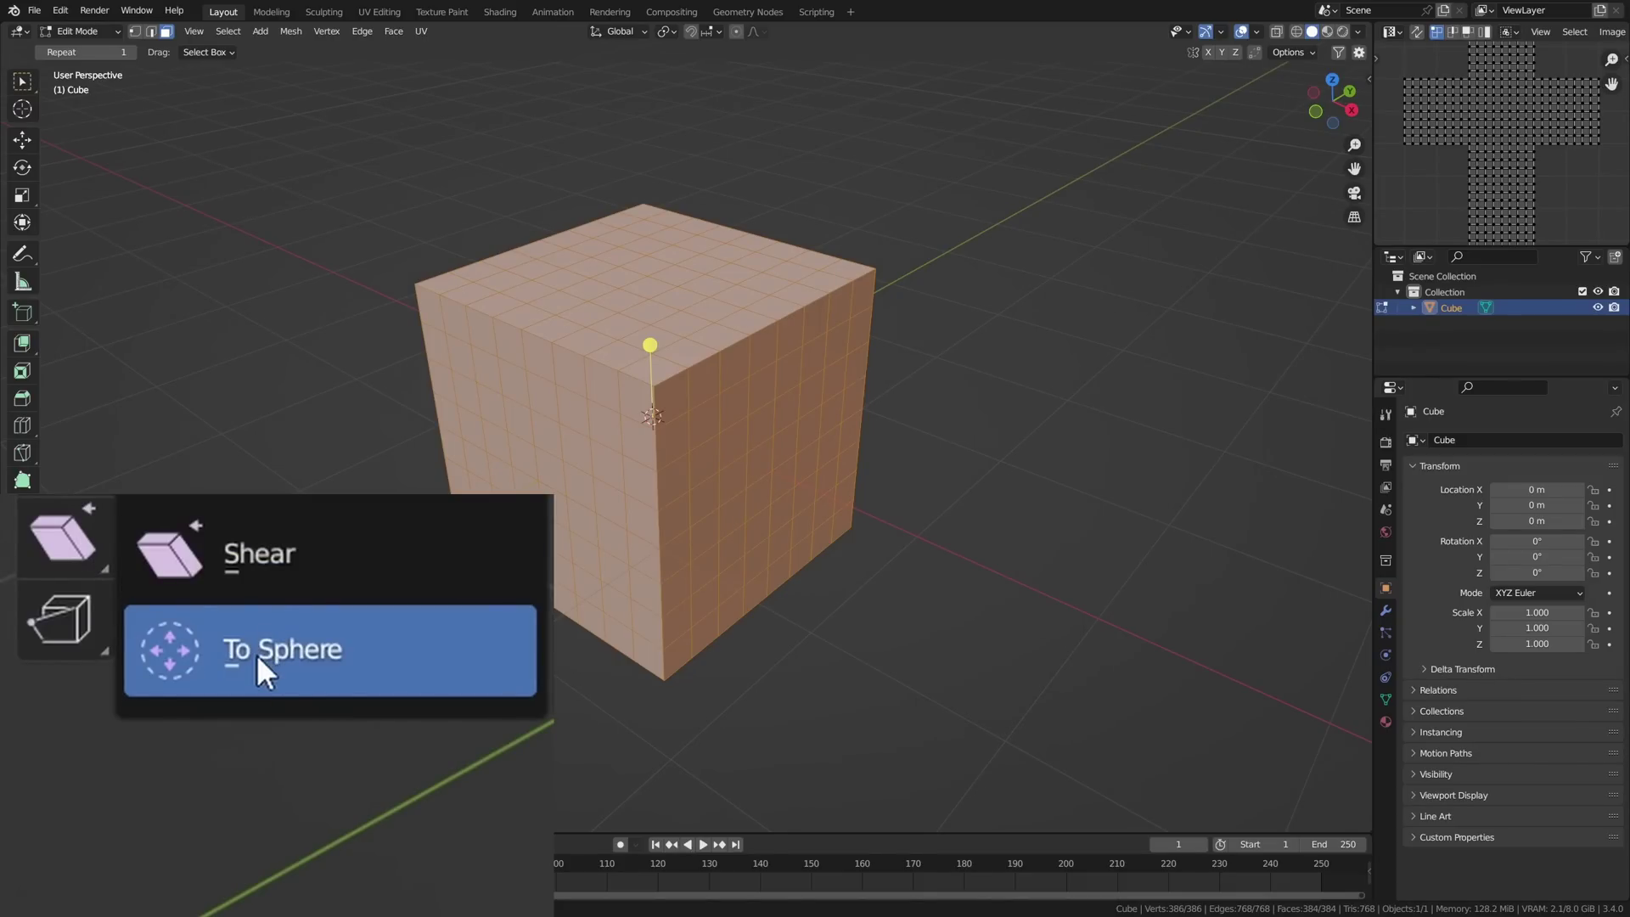
- Round the subdivided cube into a sphere with To Sphere
click(93, 656)
drag(764, 365, 976, 362)
middle_drag(560, 493, 529, 431)
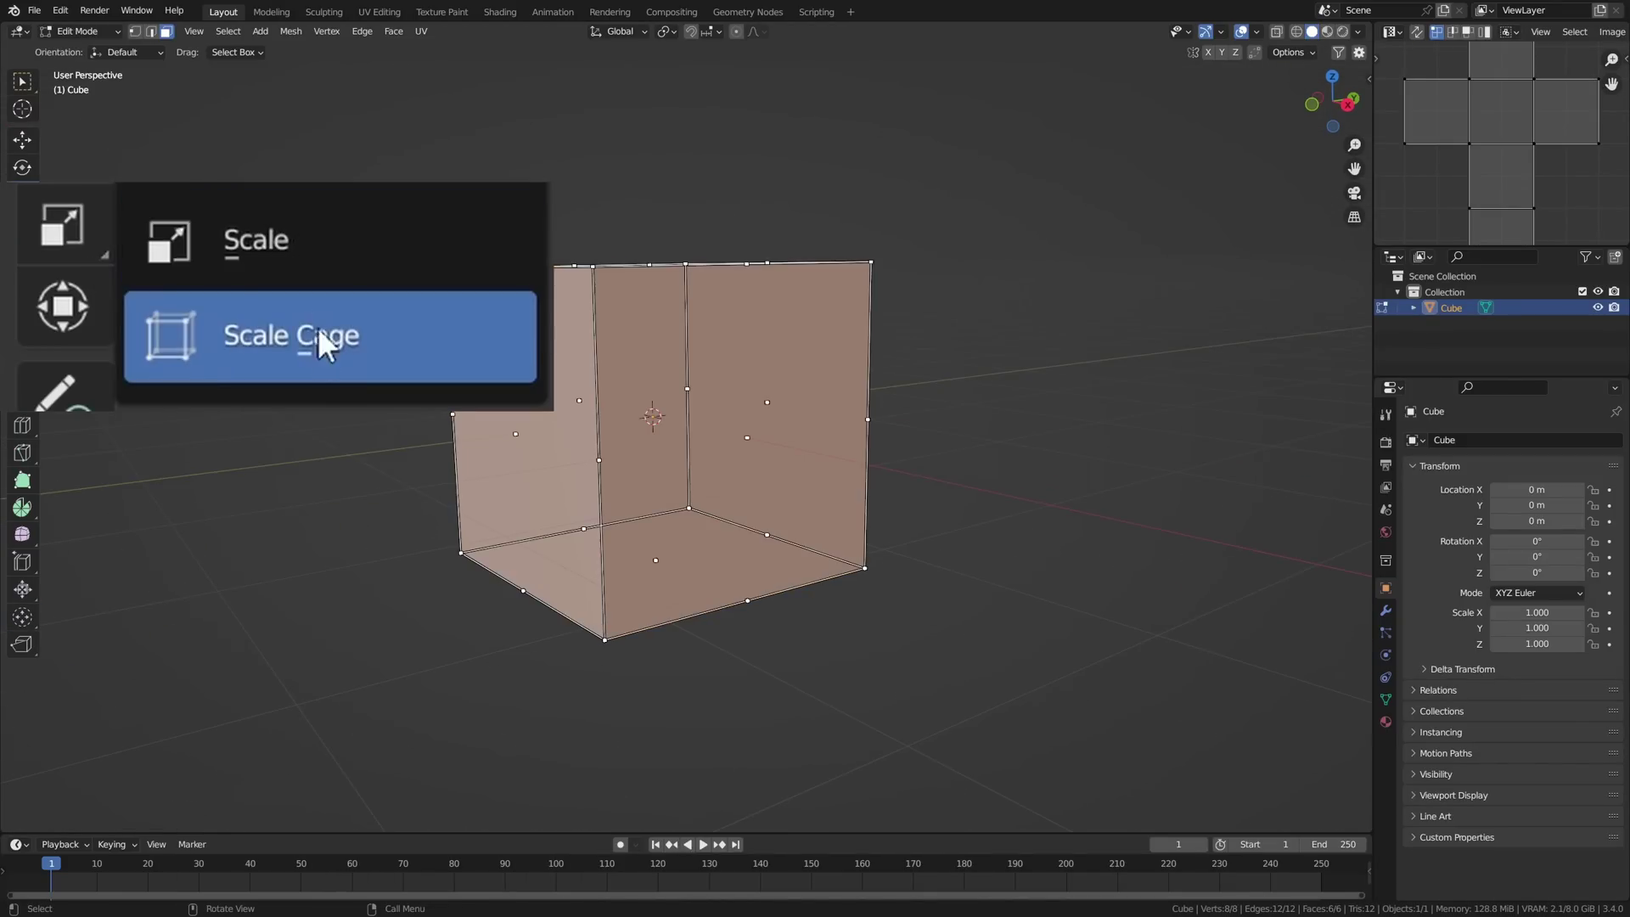
- Enlarge the whole cube into a bigger box using Scale Cage and S scaling
click(72, 214)
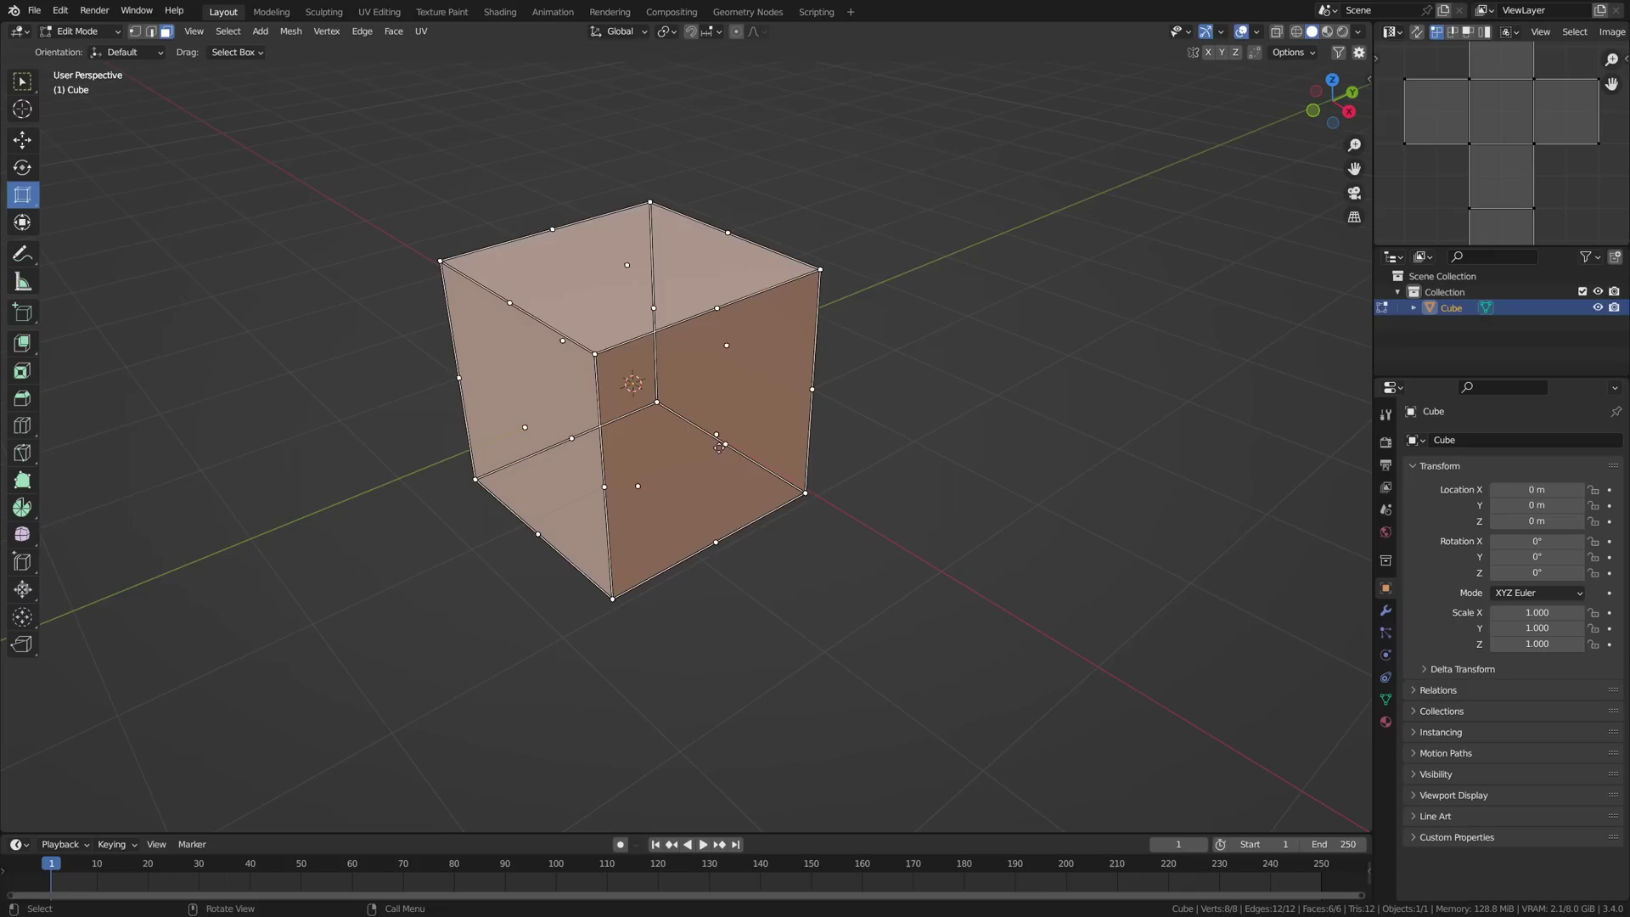
key(s)
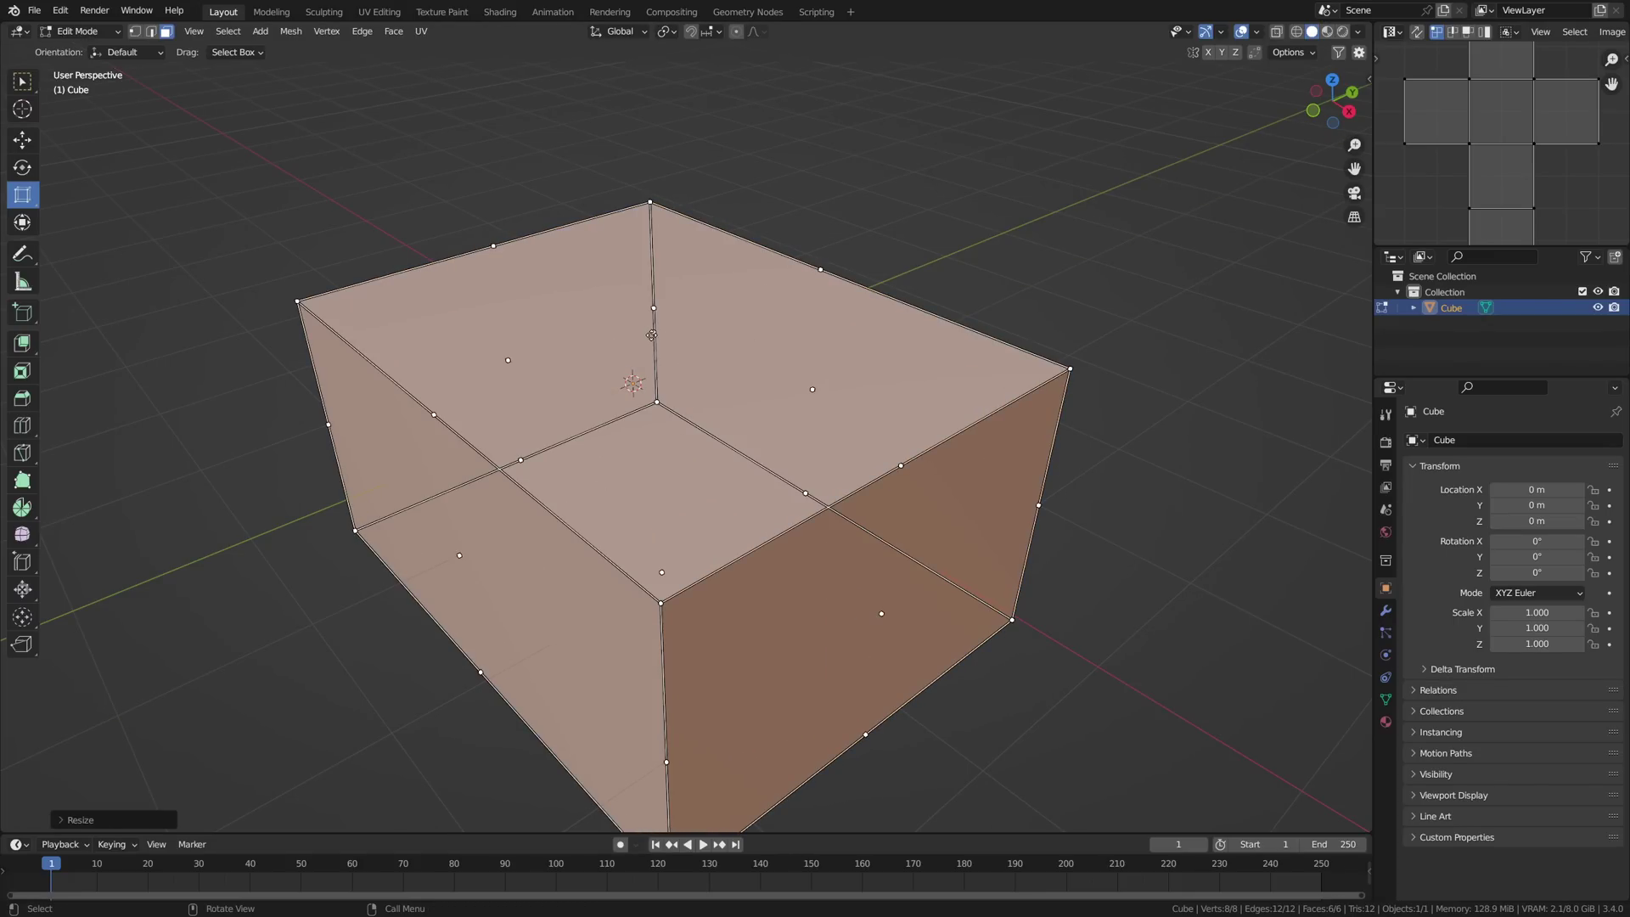
key(s)
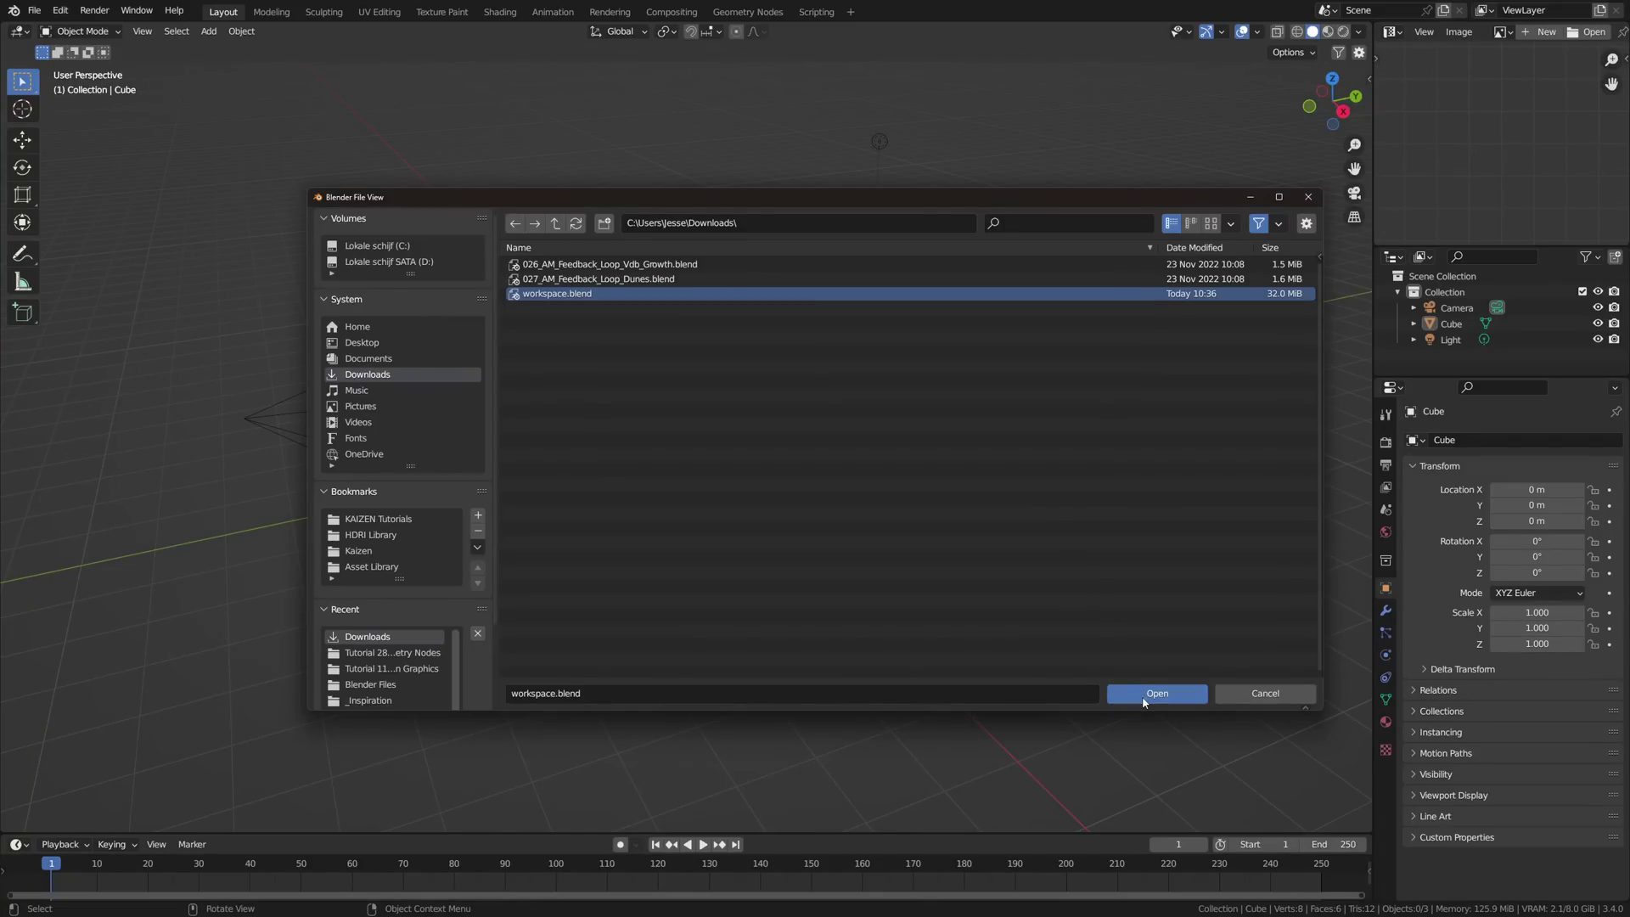
- Open workspace.blend from Downloads with its saved sequencer-and-console layout
click(1142, 697)
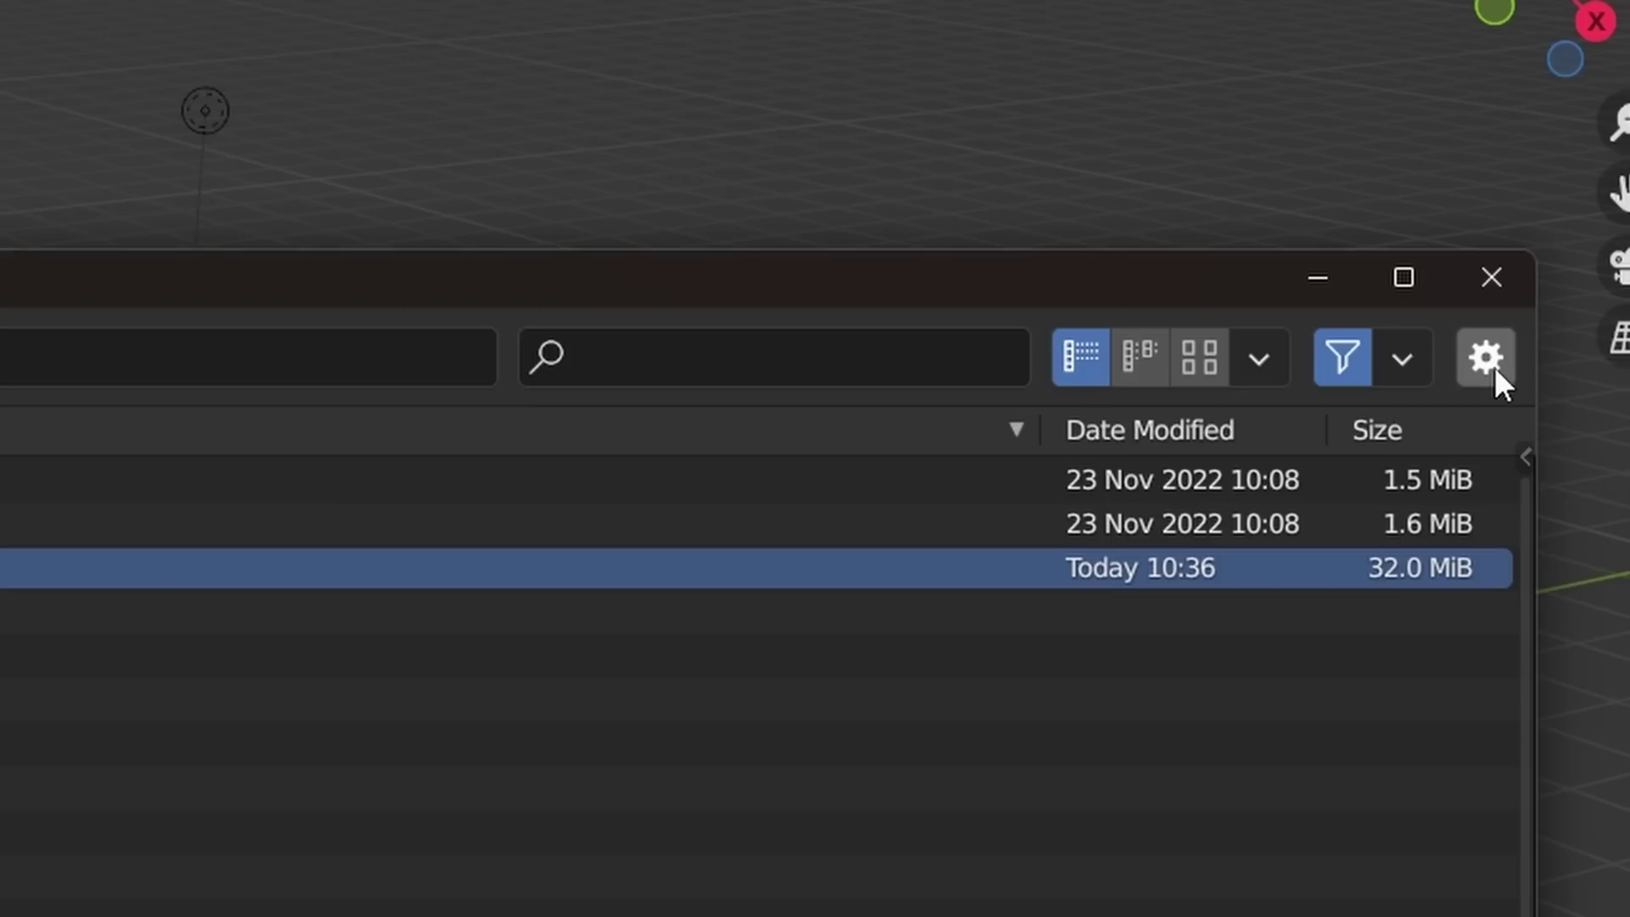
- Open workspace.blend with Load UI unchecked so the current layout is kept
click(1492, 365)
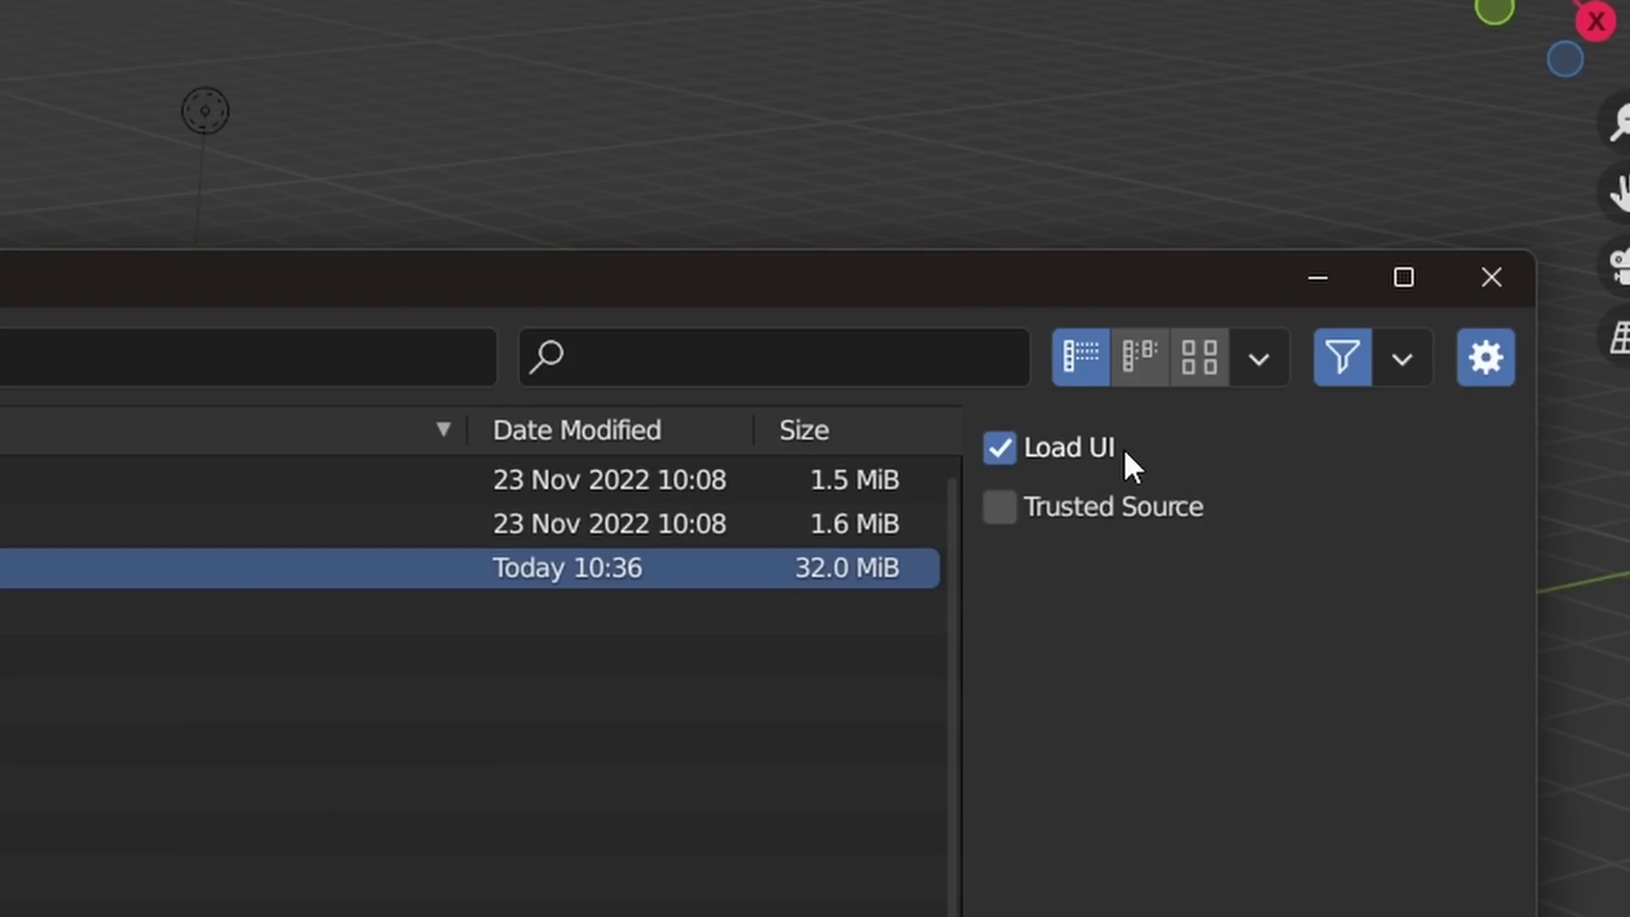
click(1005, 455)
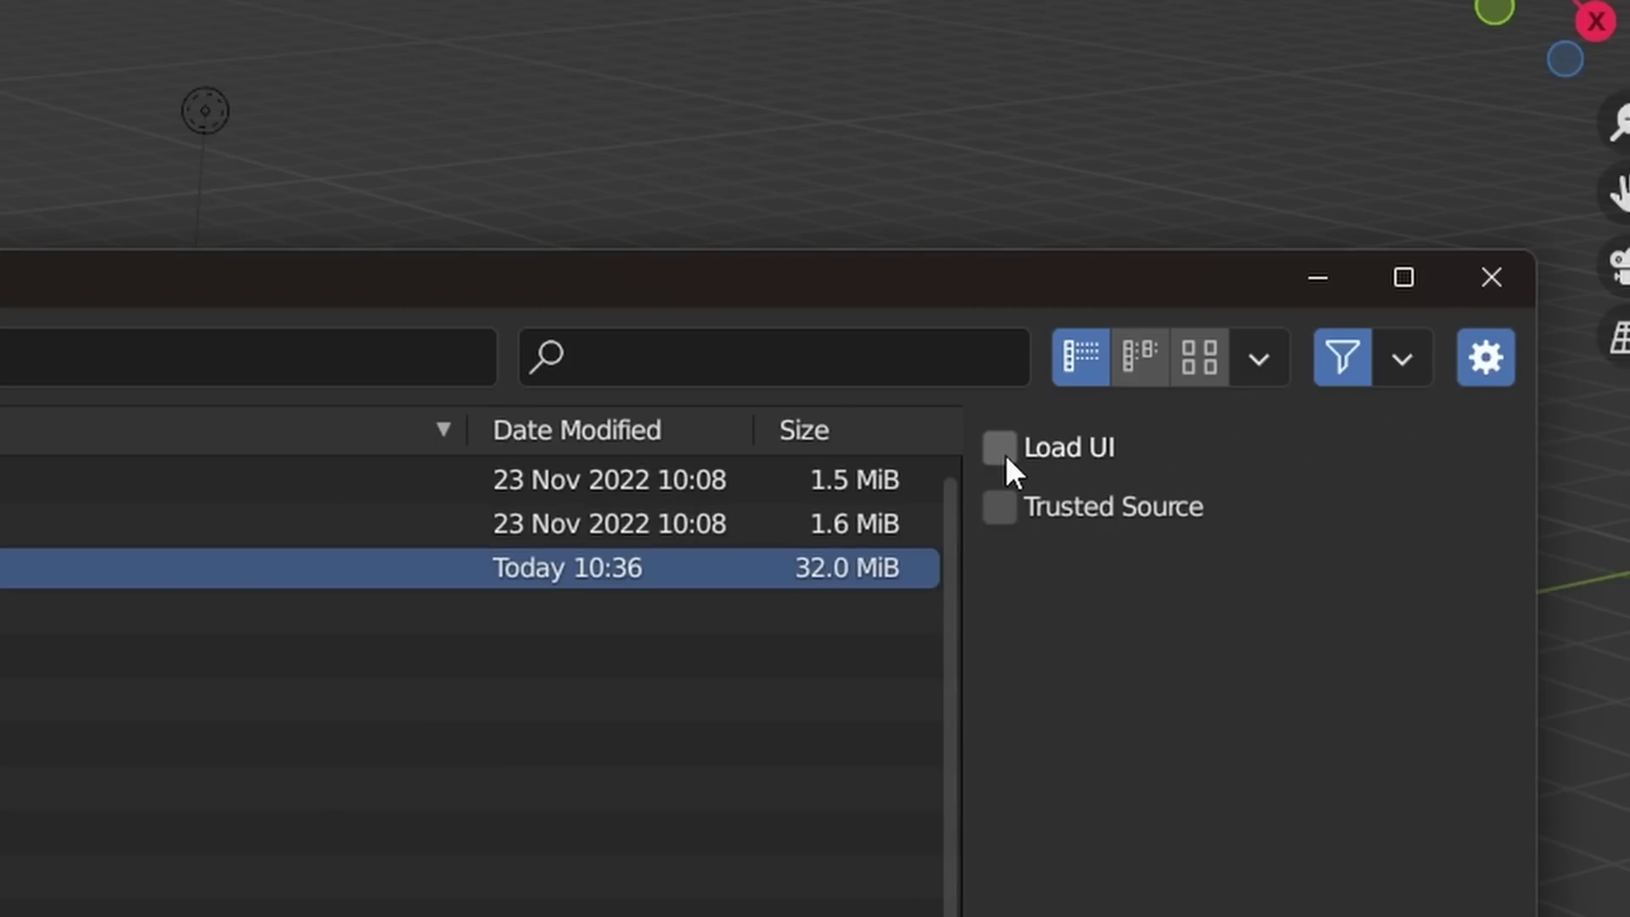
click(1154, 694)
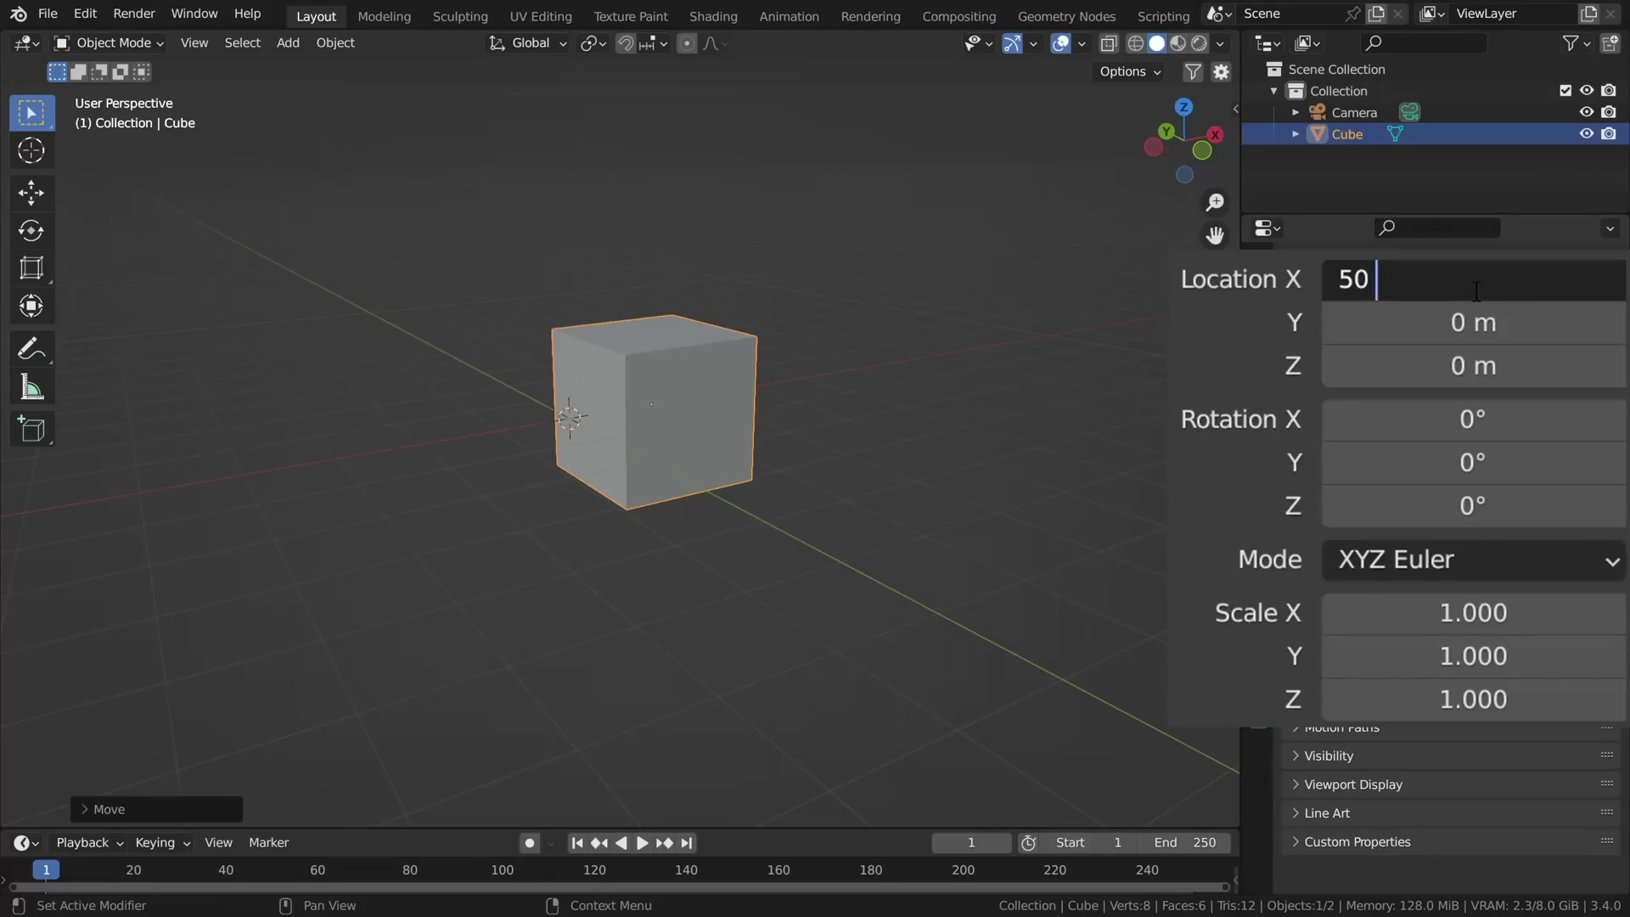
- Set the cube's Location Y to 3 feet and Z to 6 feet
click(1453, 324)
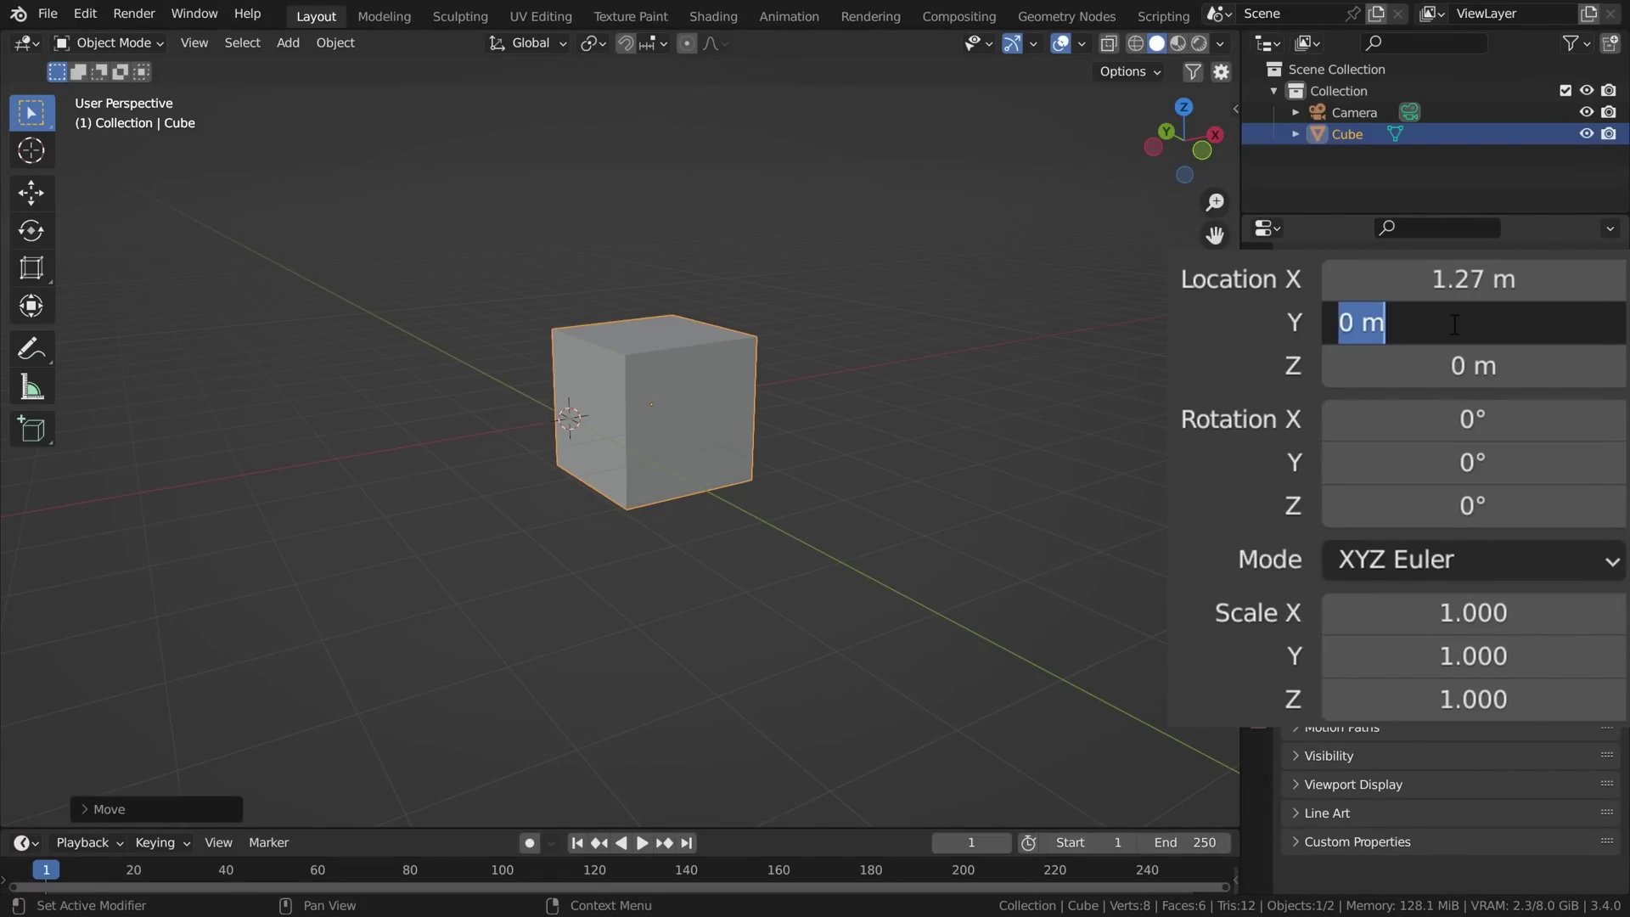
key(Return)
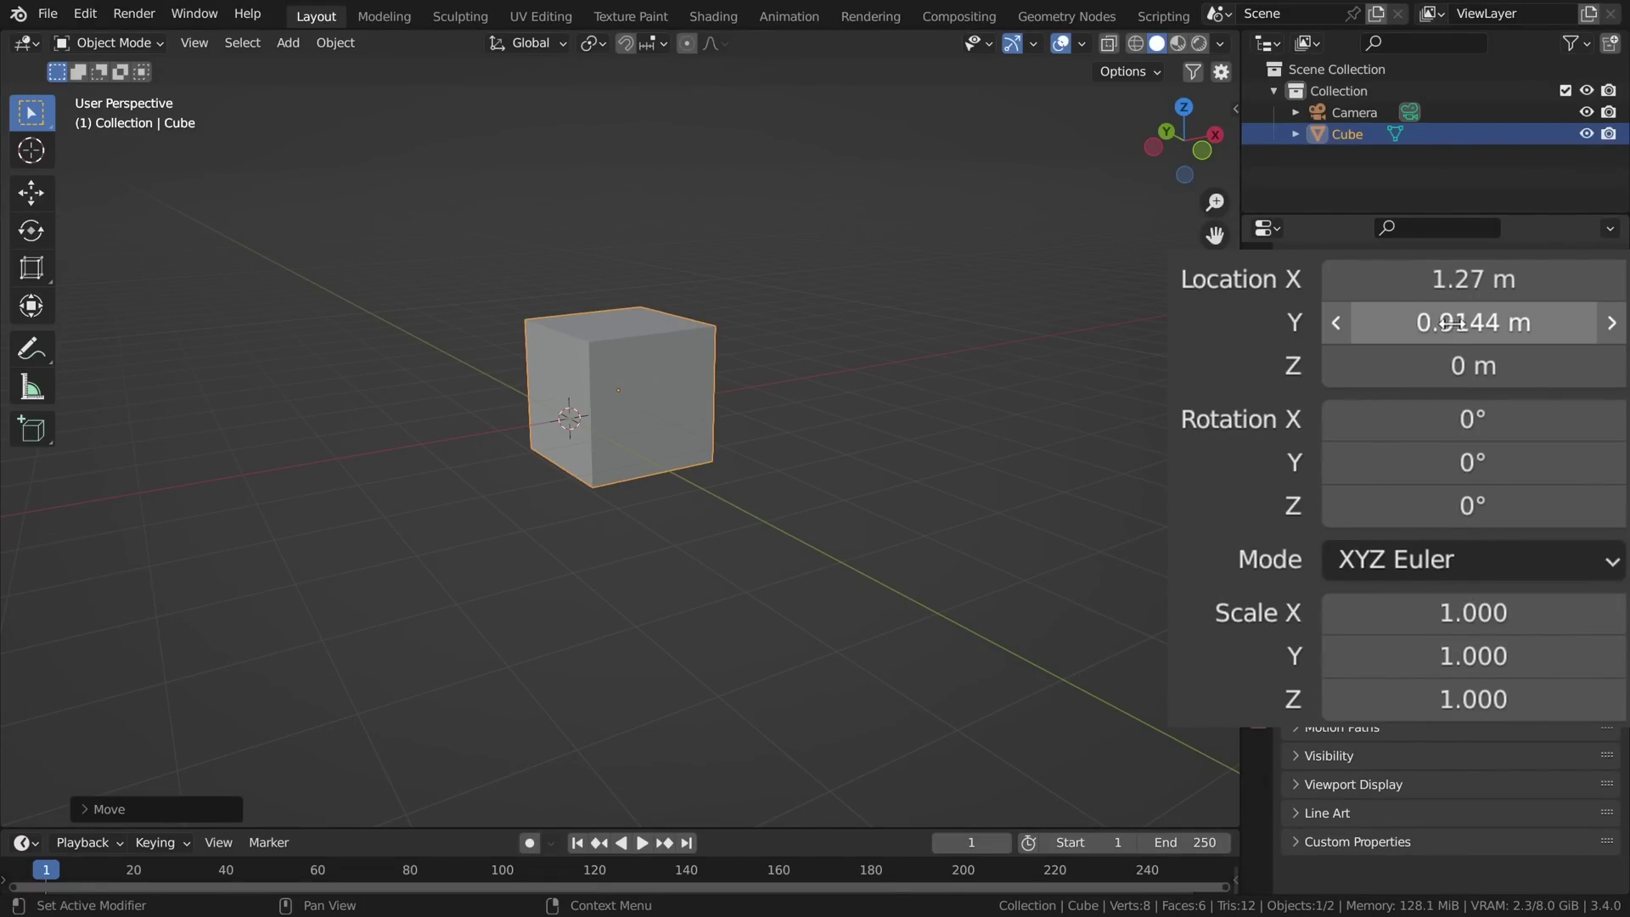
click(1453, 365)
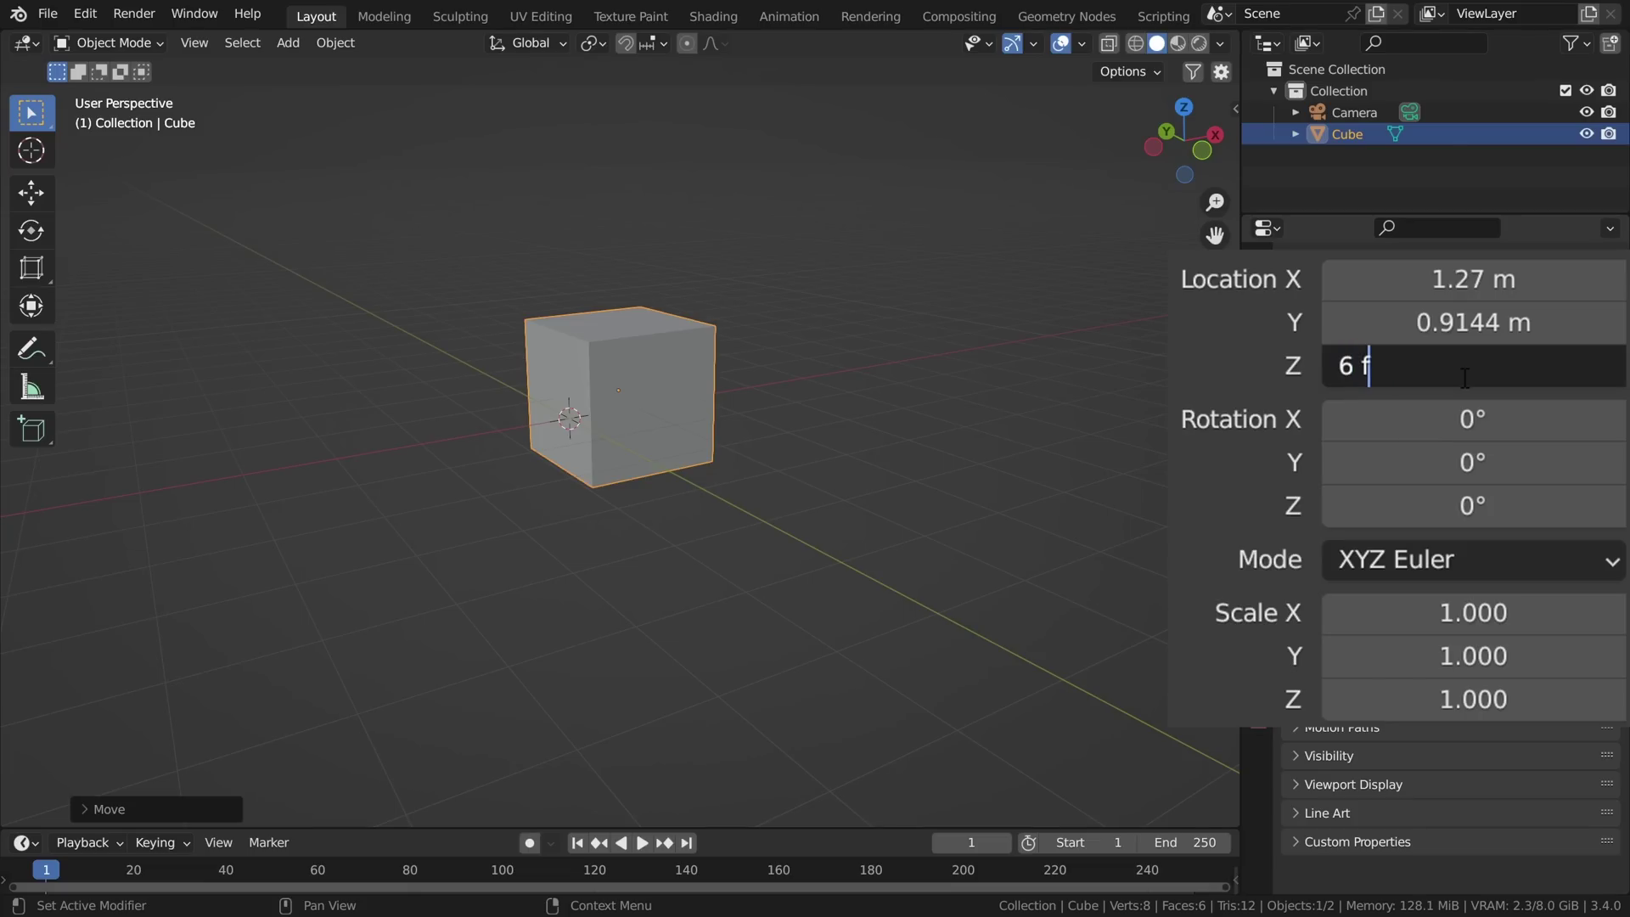
text(6 feet)
key(Return)
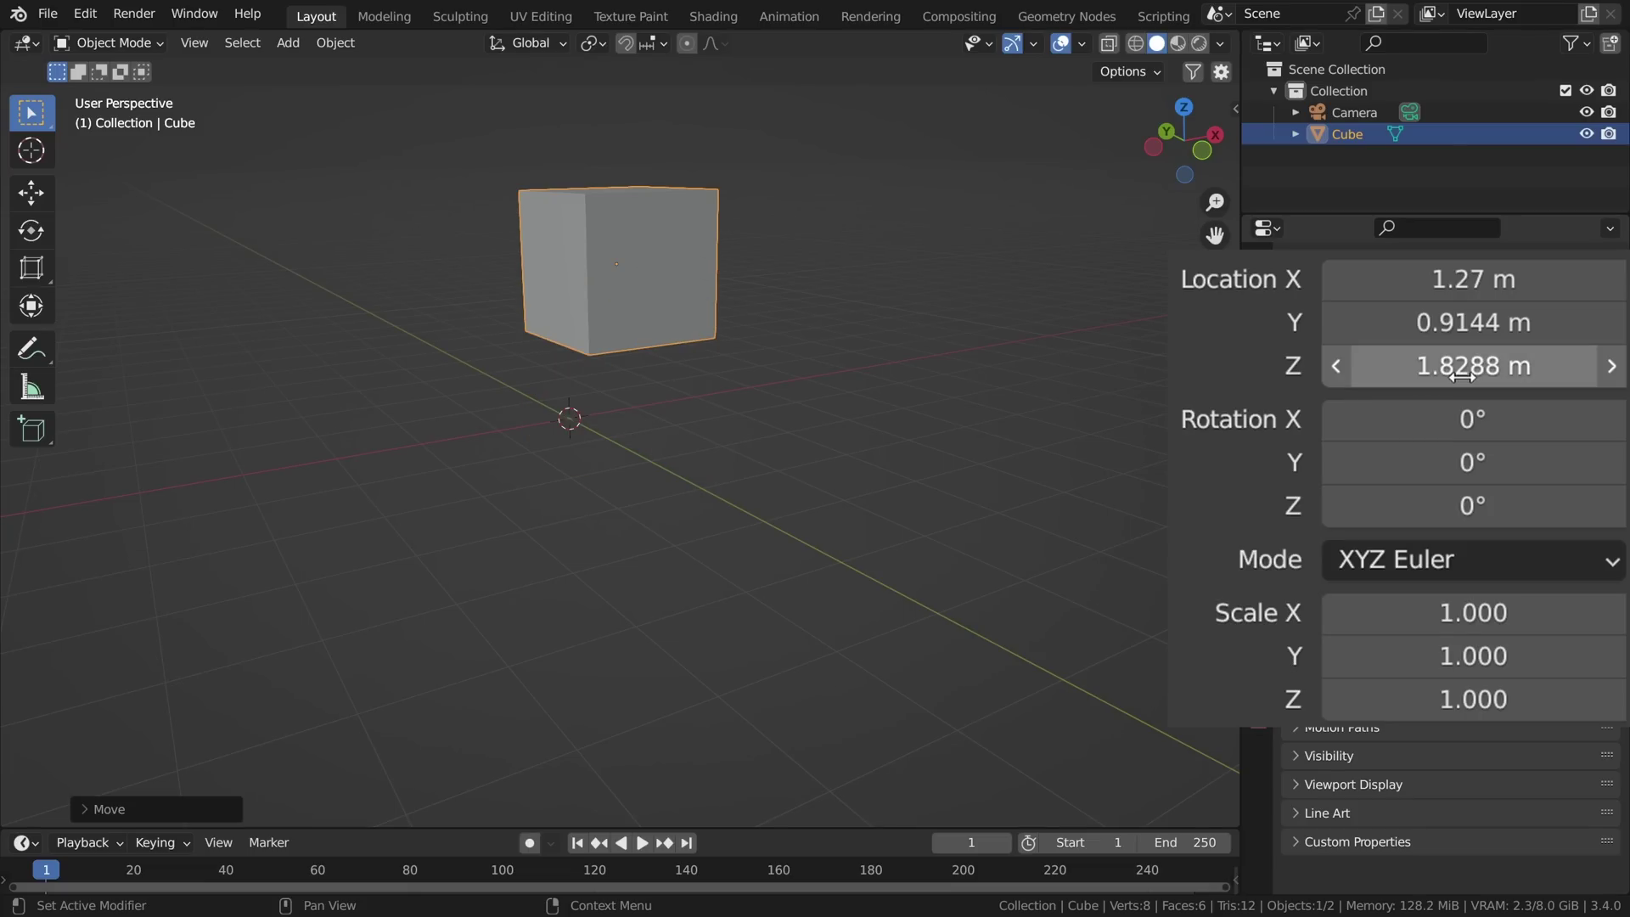
- Clear the cube's location and move it along X by a typed inch distance
key(alt+g)
key(g)
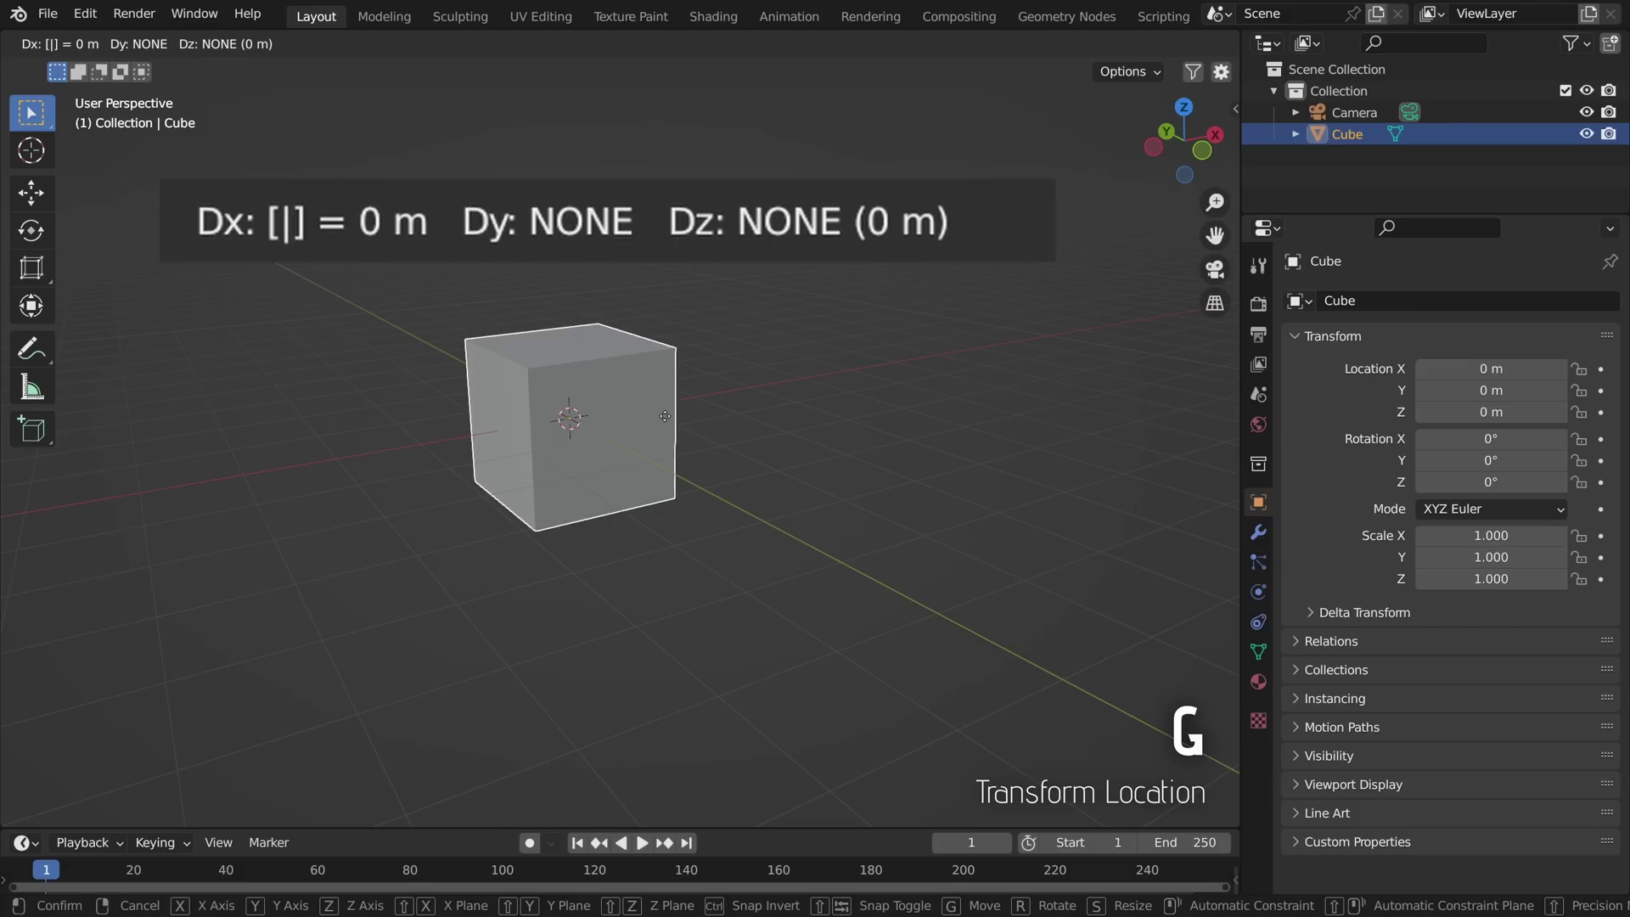
text(5)
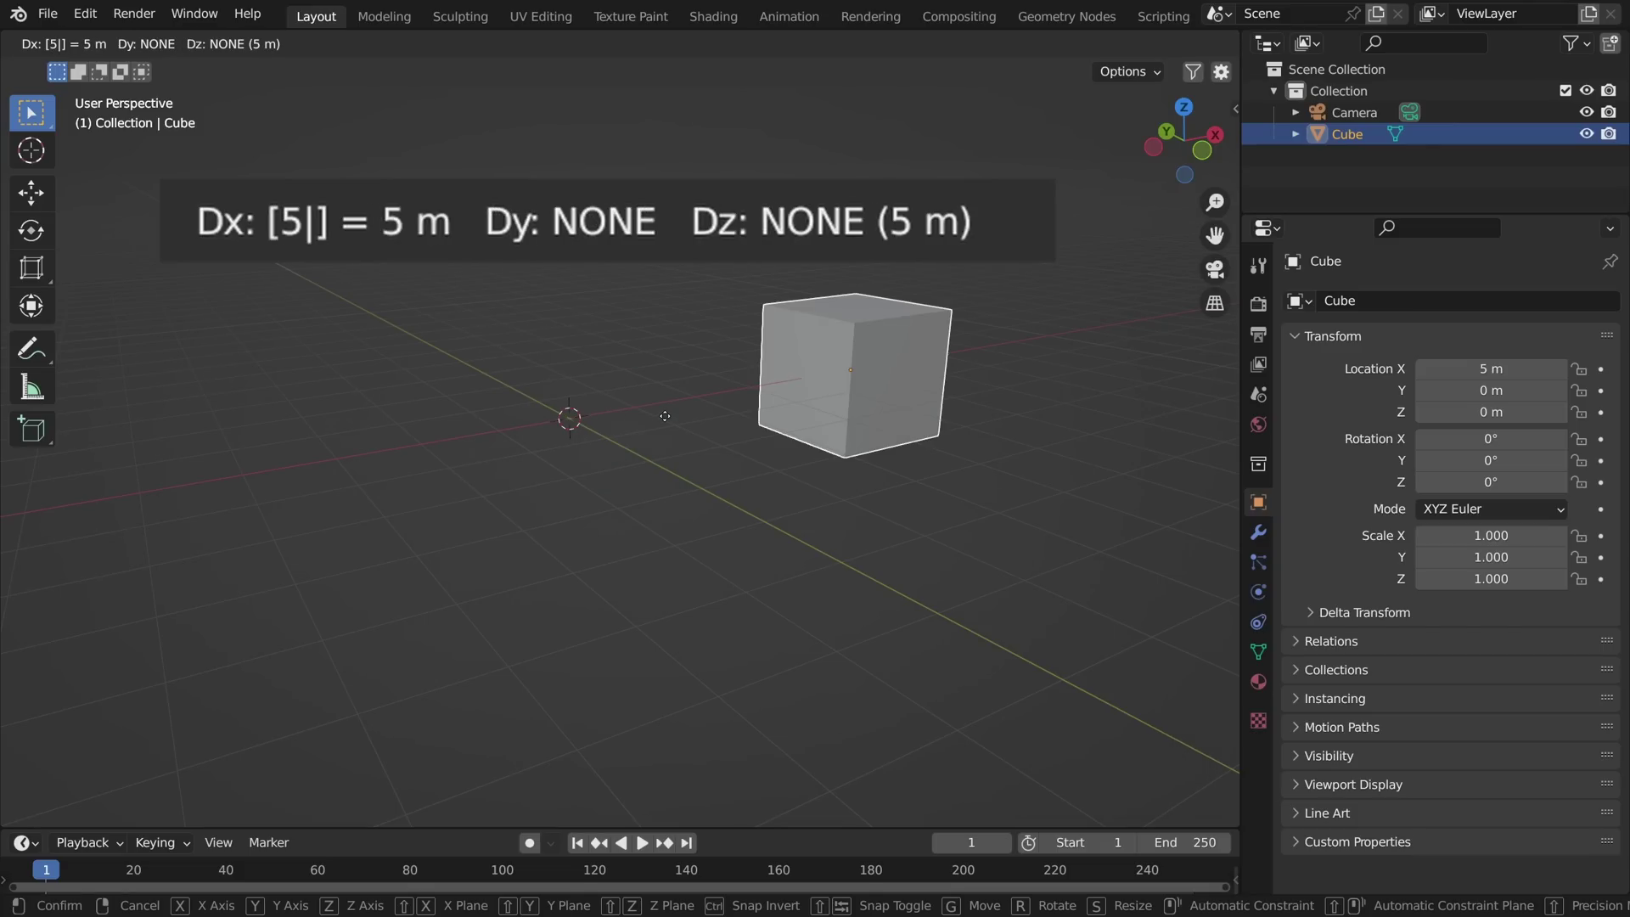
text(inch)
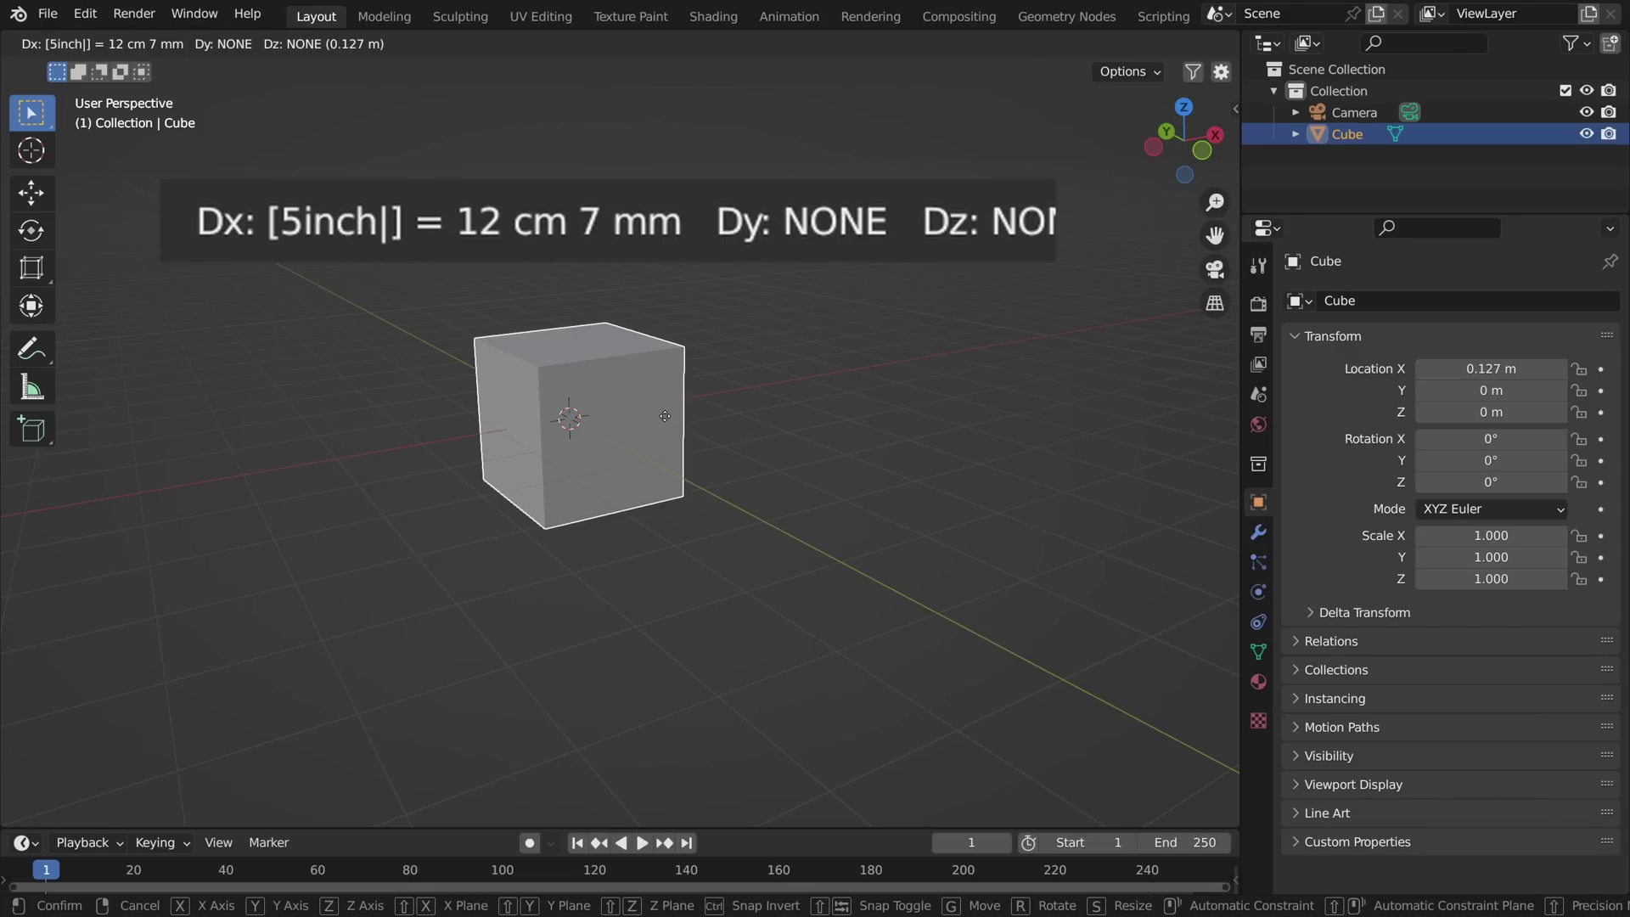
key(BackSpace)
key(BackSpace)
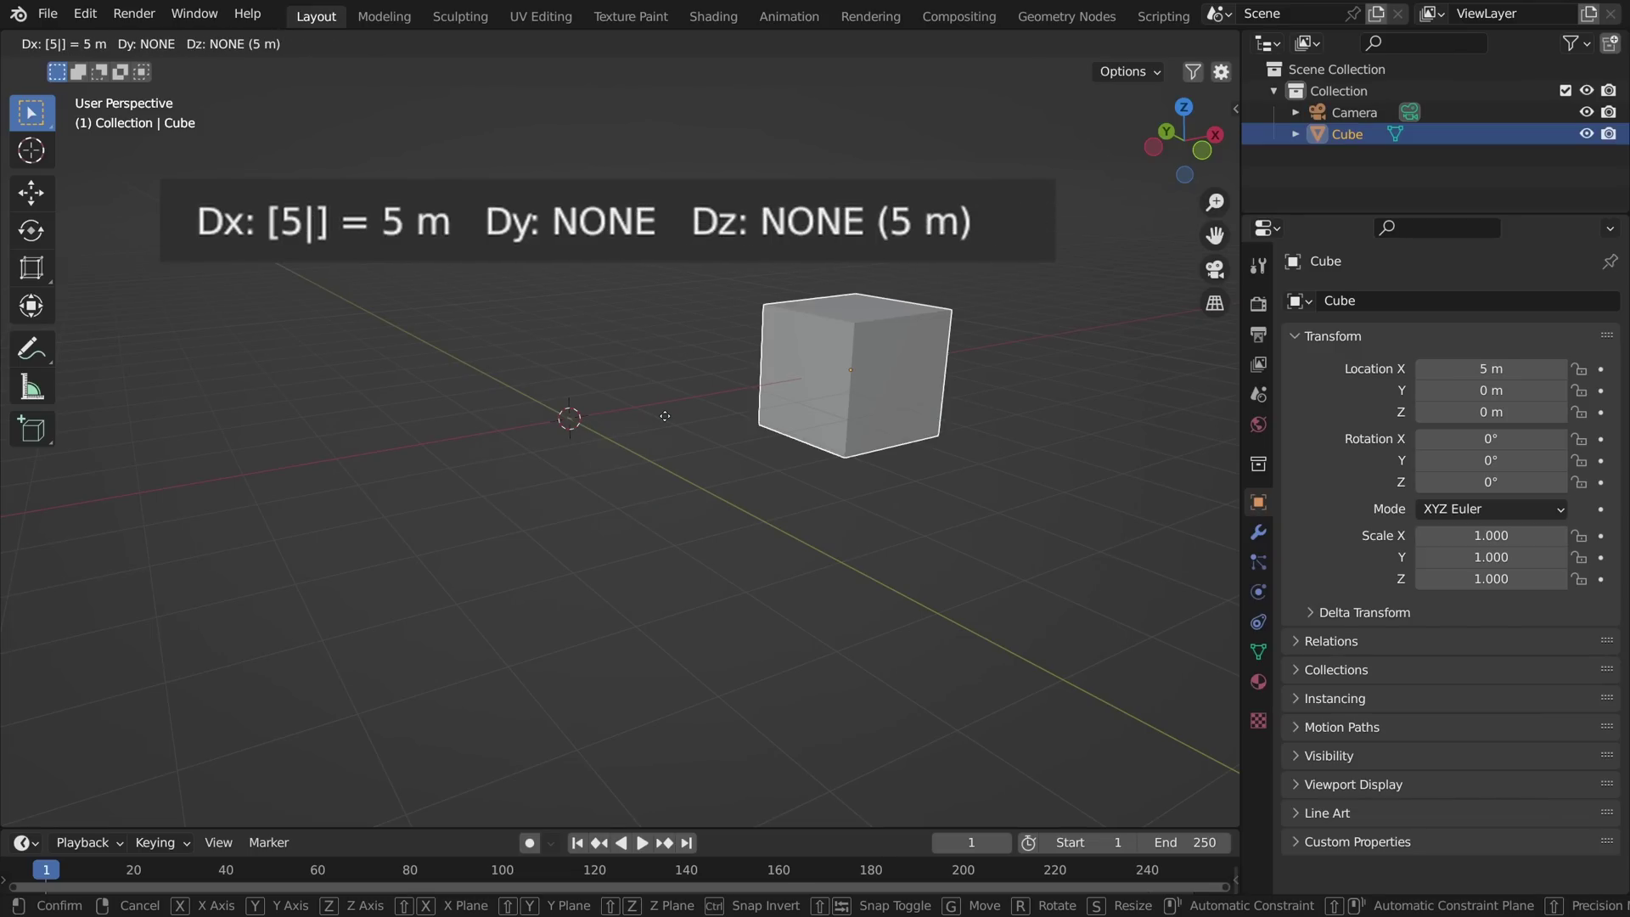
text(0inch)
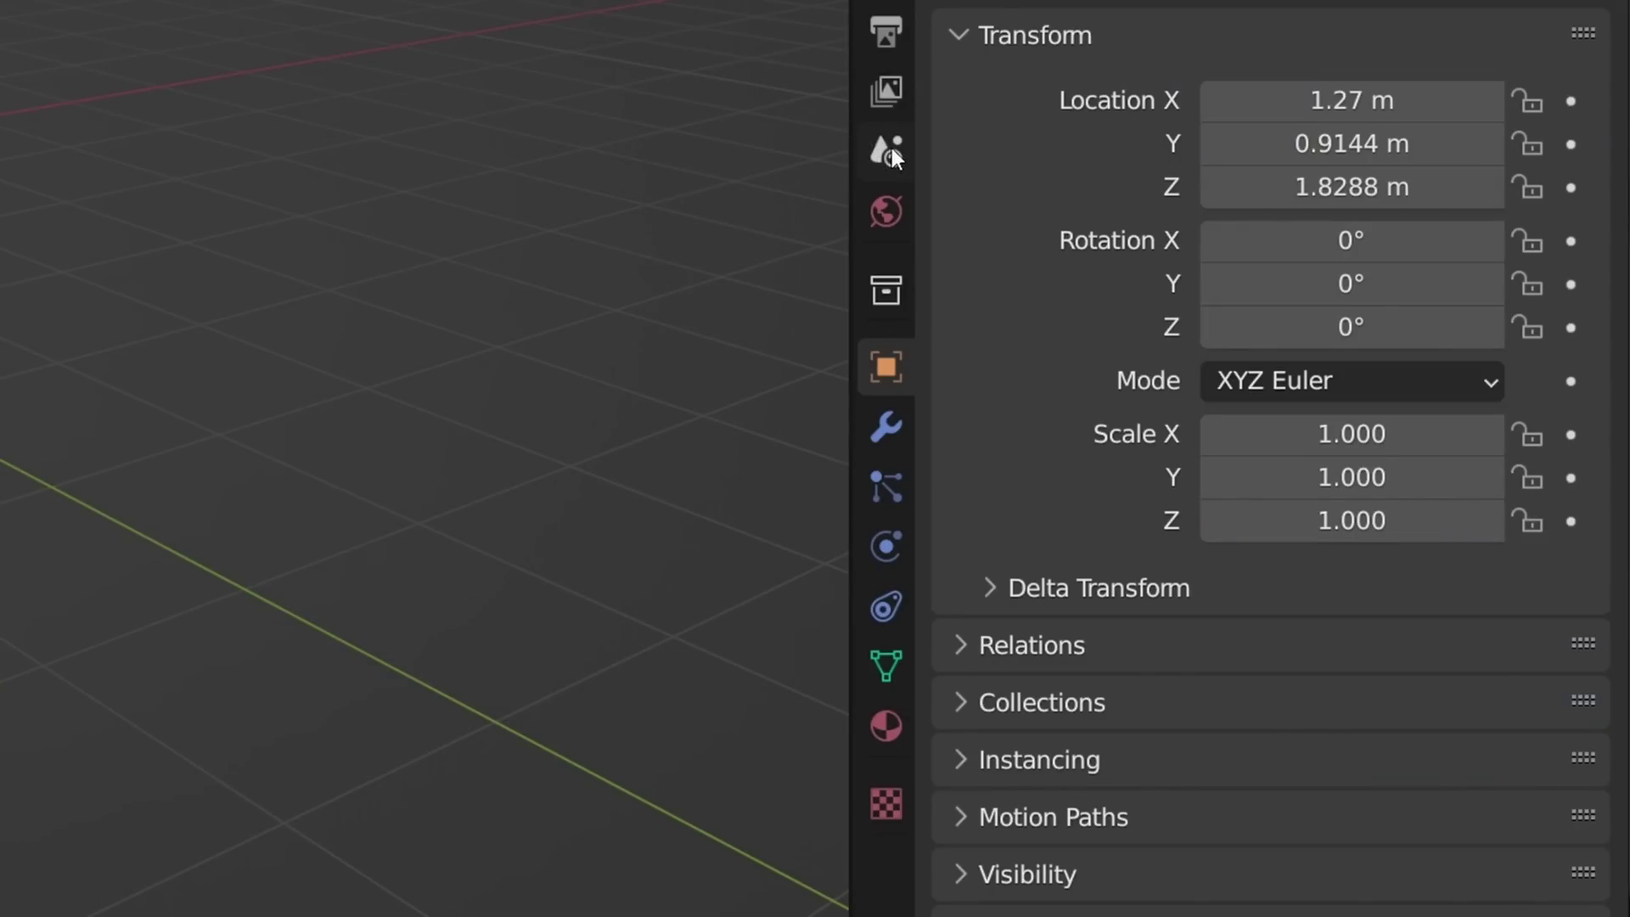
- Set the Unit System to Imperial under Scene properties > Units
click(891, 149)
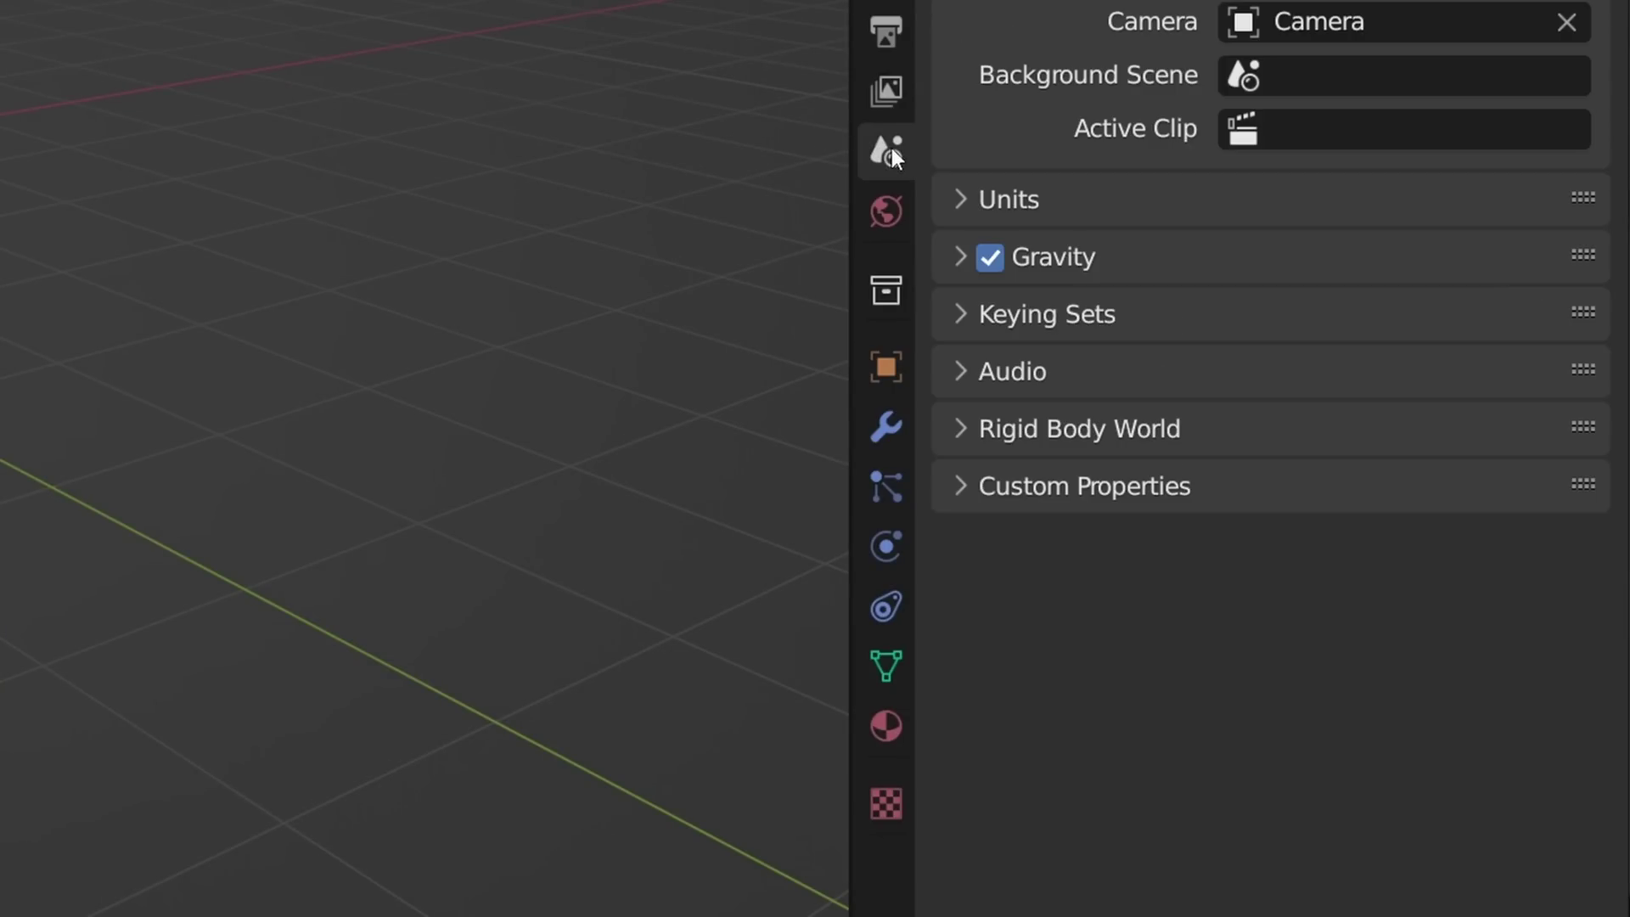
click(1002, 198)
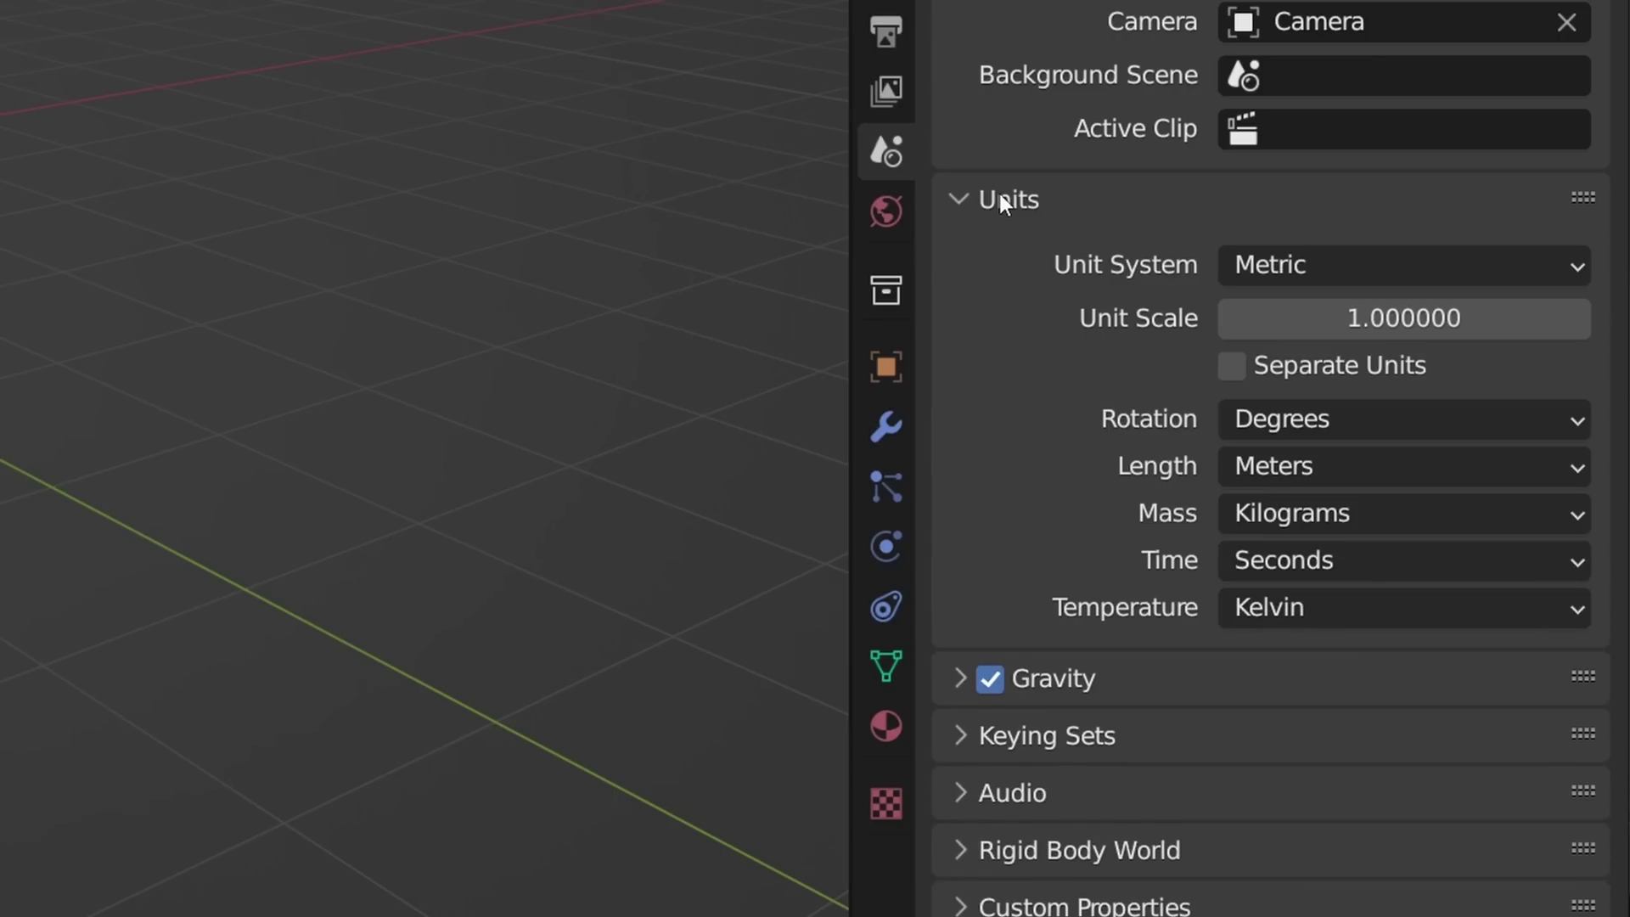
click(1283, 264)
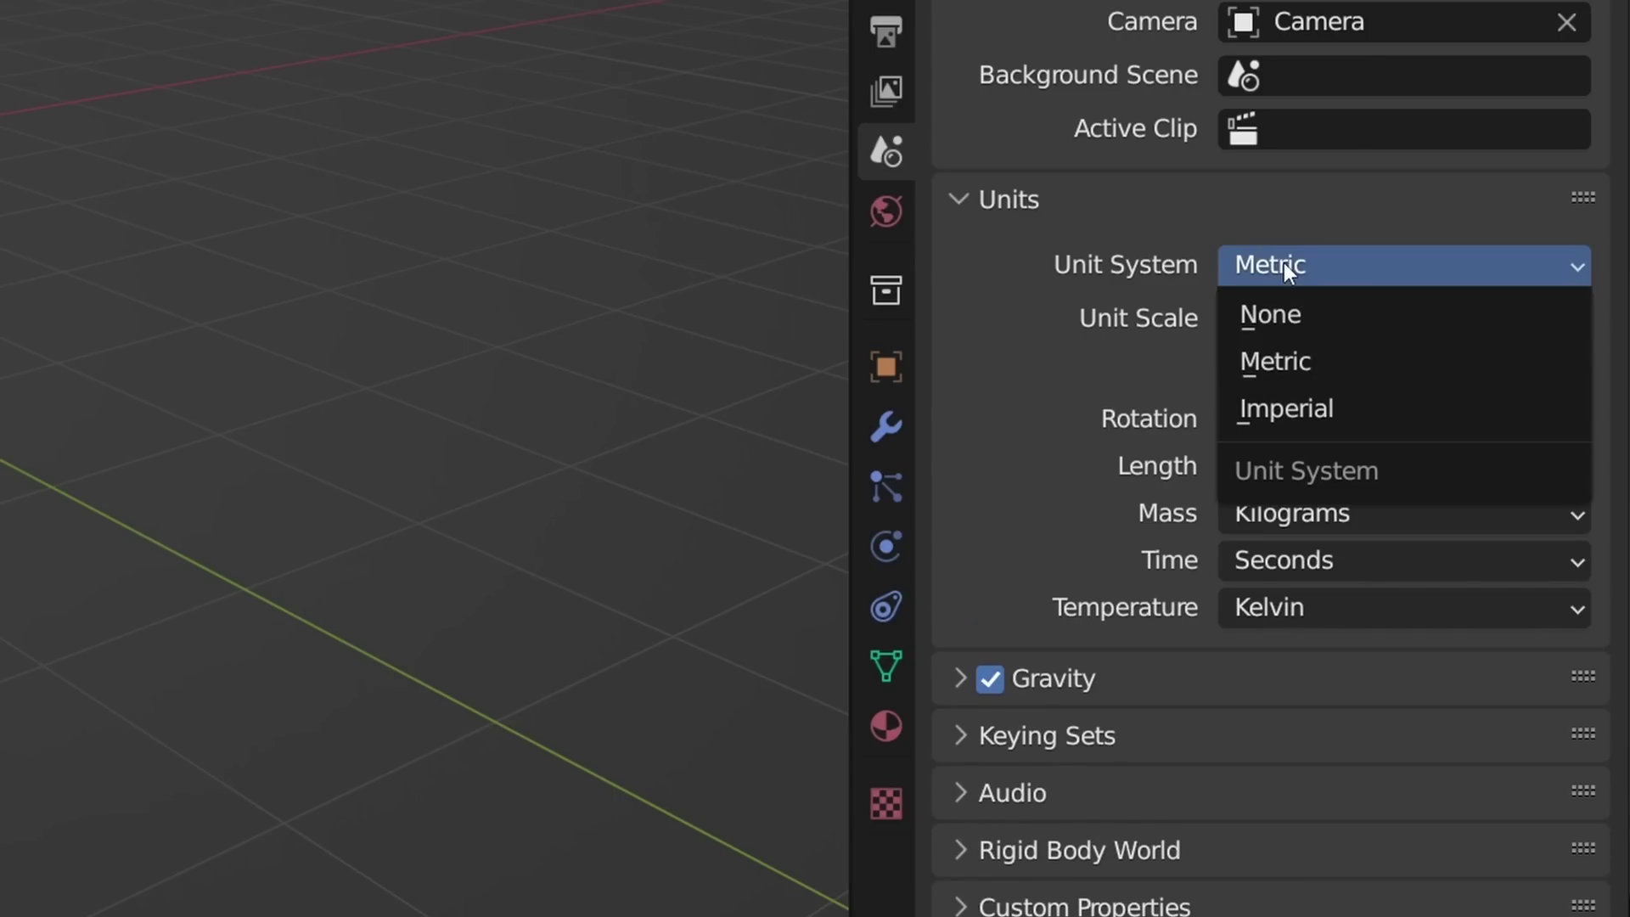
click(1279, 408)
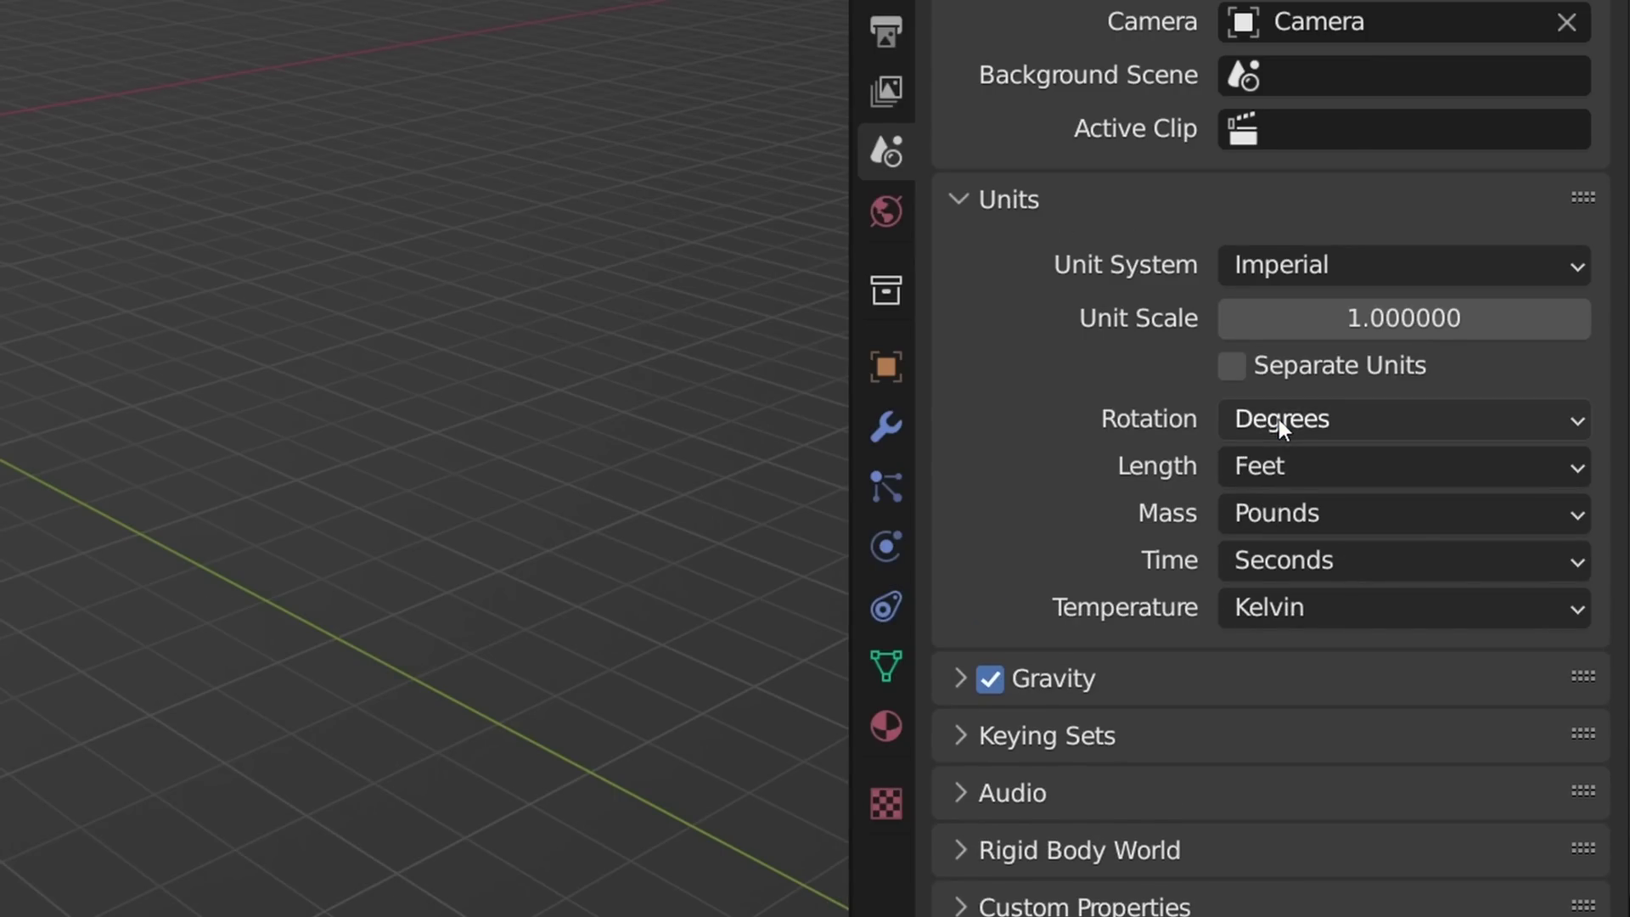